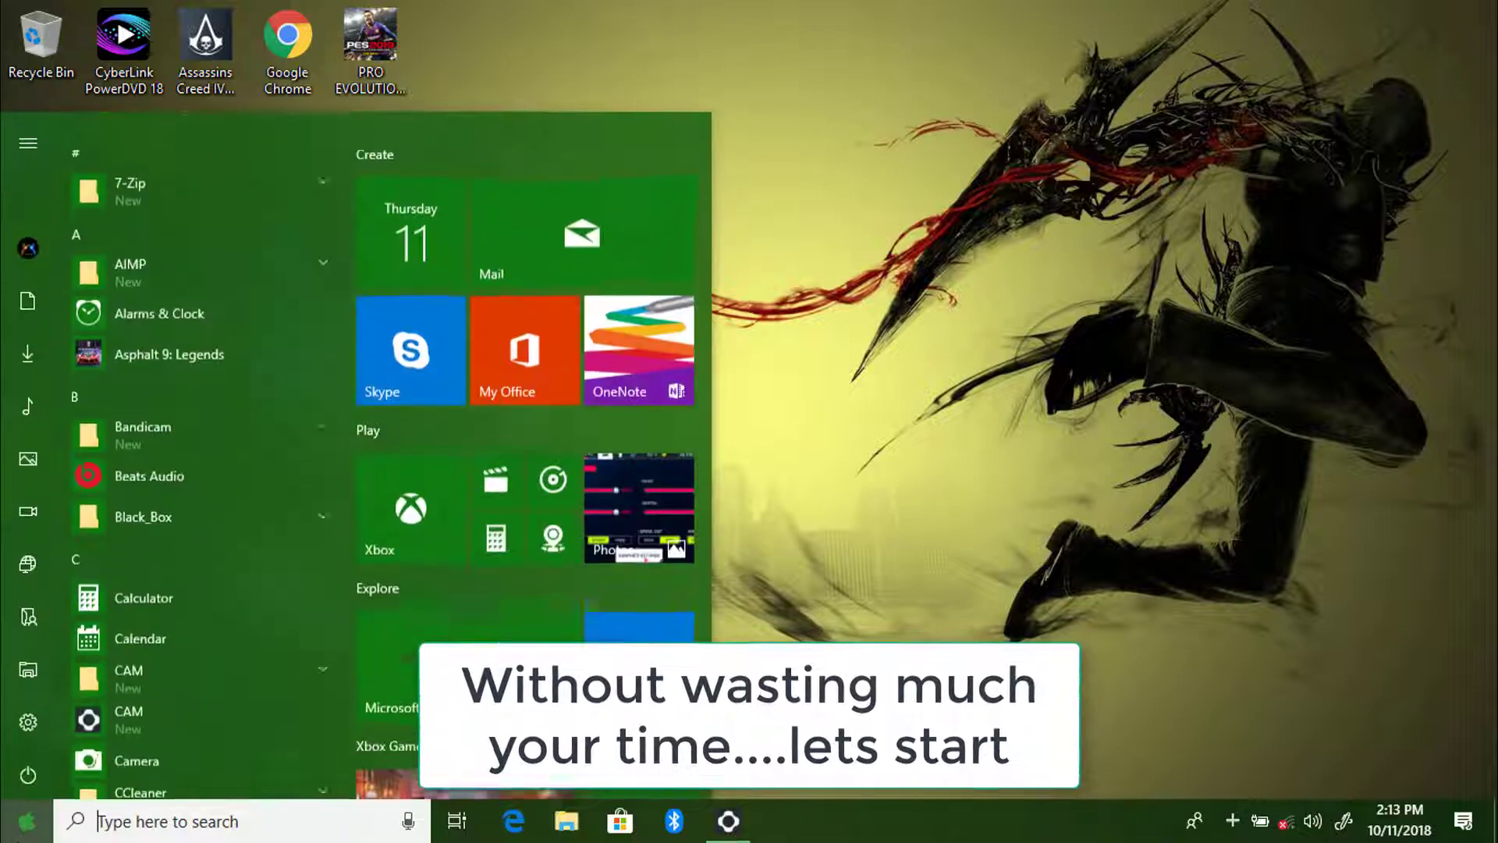
Open the Game Mode page in the Gaming section of Windows Settings
{"action": "left_click", "coordinate": [27, 716]}
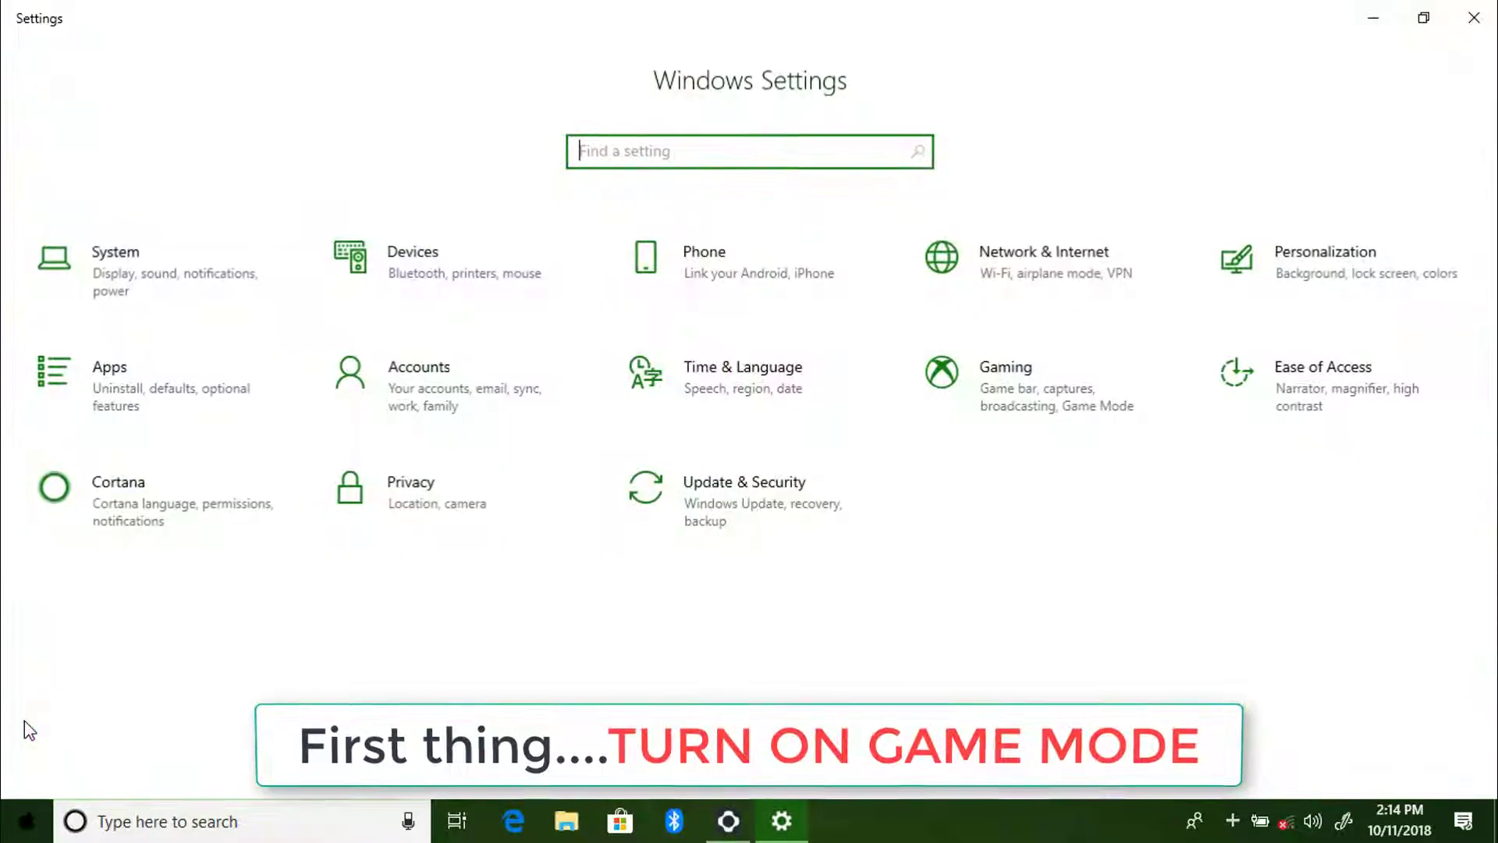
{"action": "left_click", "coordinate": [1051, 411]}
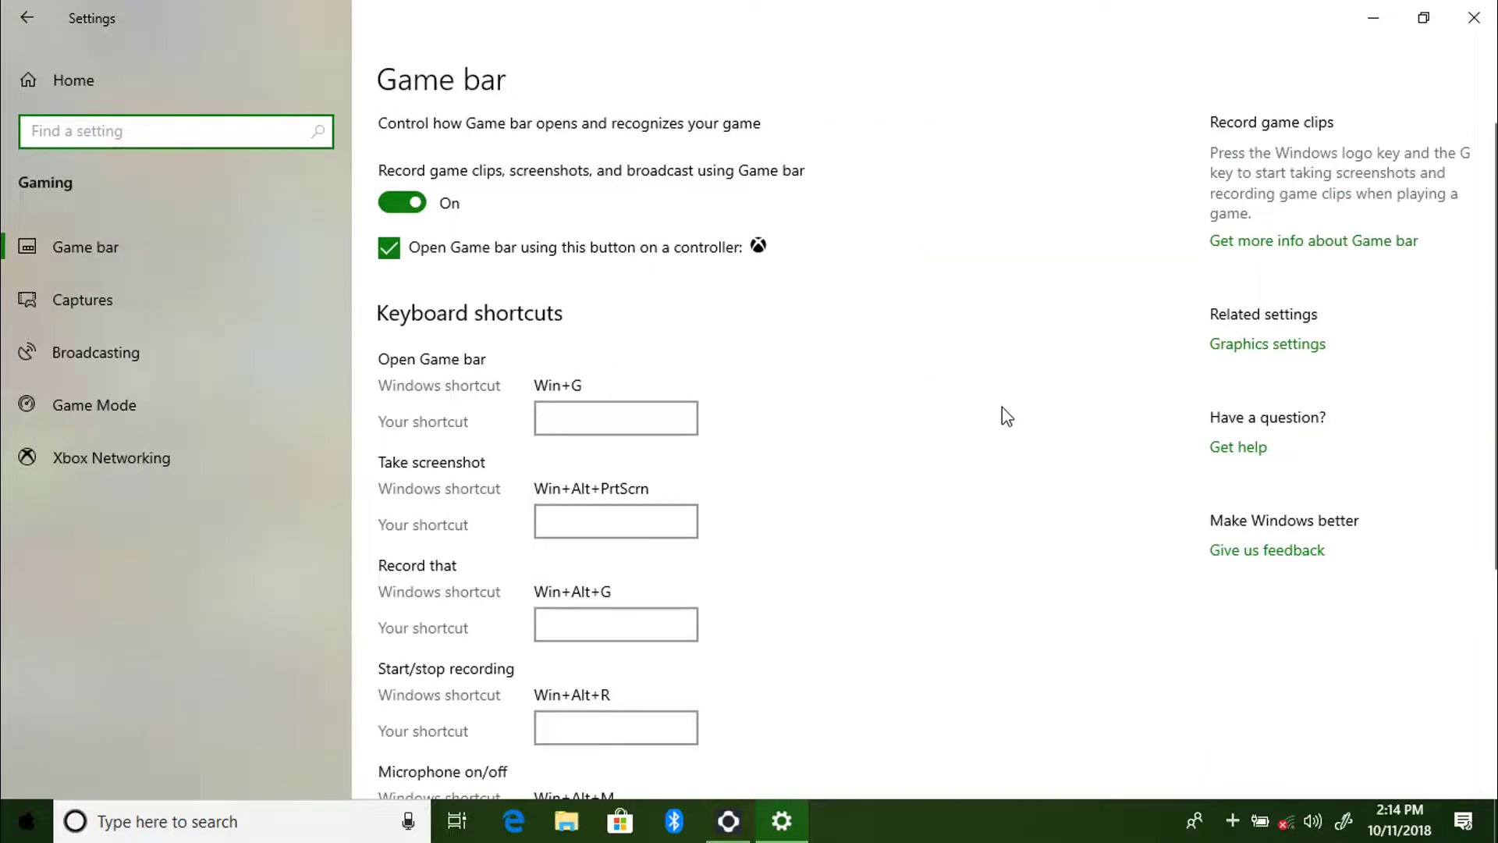
{"action": "left_click", "coordinate": [193, 419]}
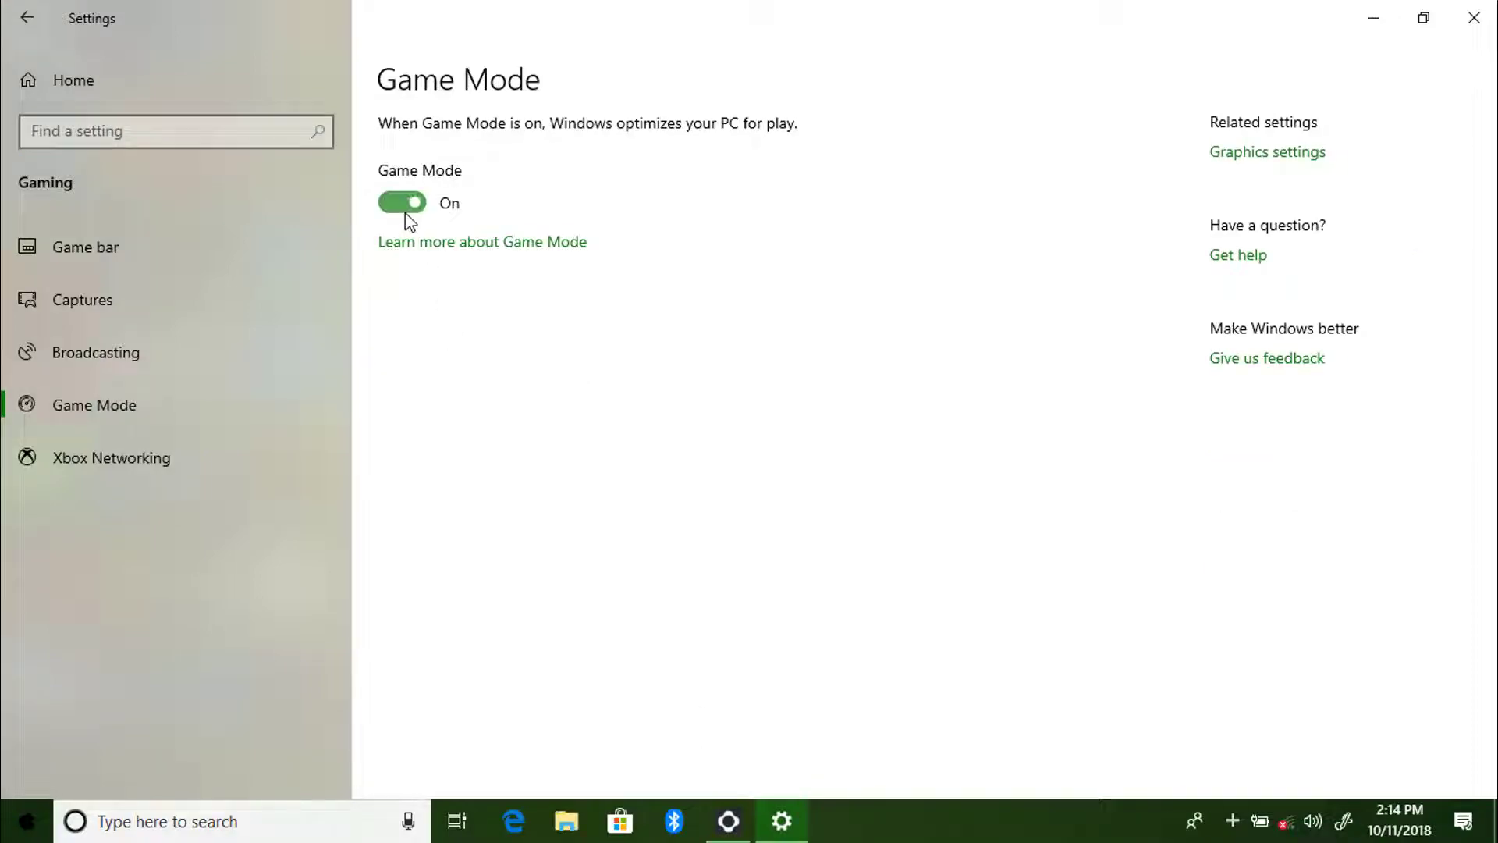
Go to the related Graphics settings and look through the apps in the graphics performance preference list
{"action": "left_click", "coordinate": [1261, 154]}
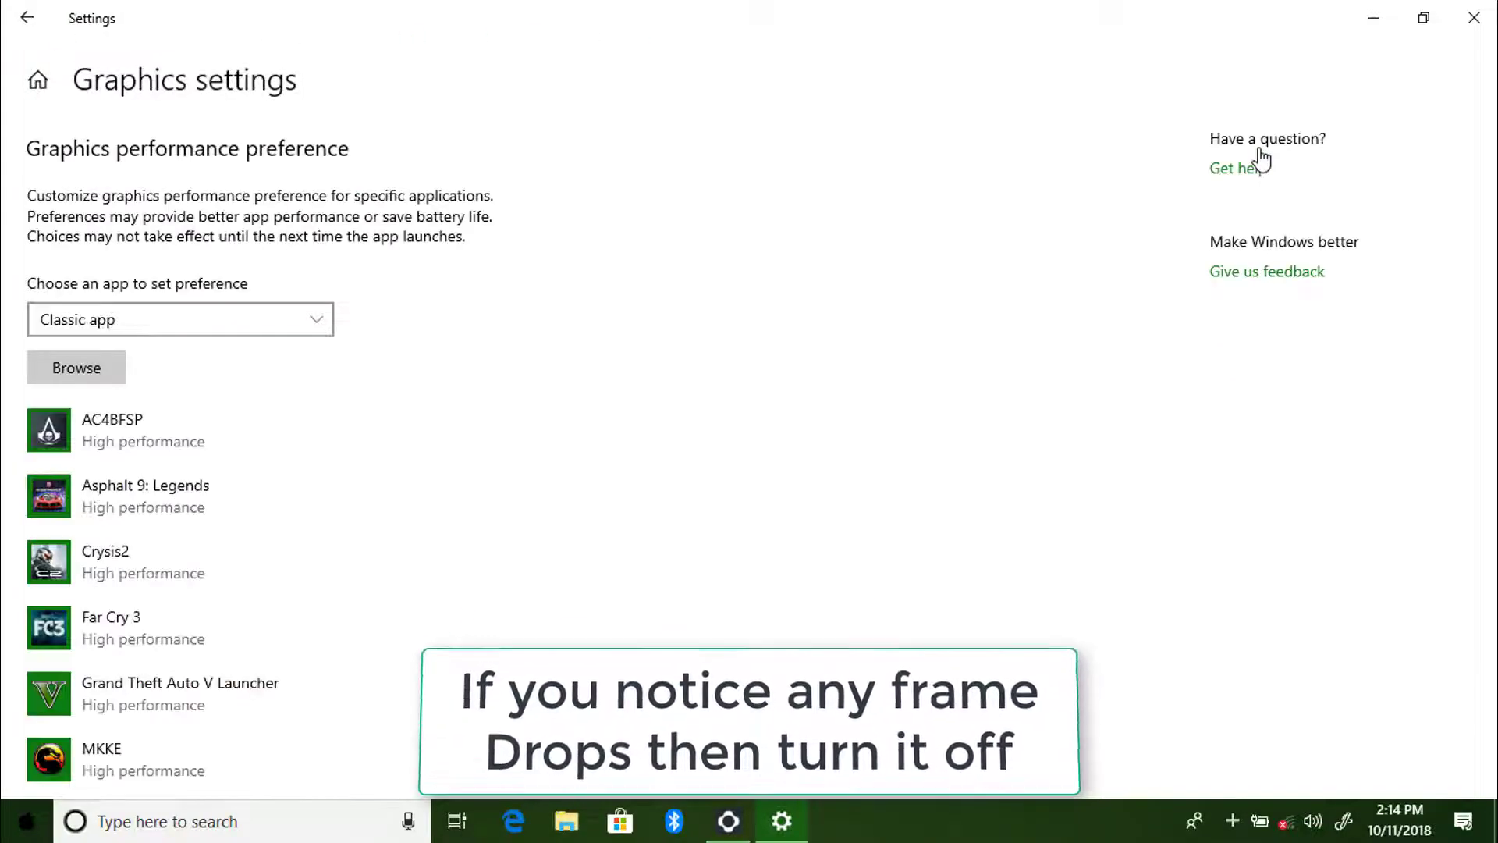
{"action": "scroll", "coordinate": [312, 521], "scroll_direction": "down", "scroll_amount": 2}
{"action": "scroll", "coordinate": [313, 521], "scroll_direction": "up", "scroll_amount": 2}
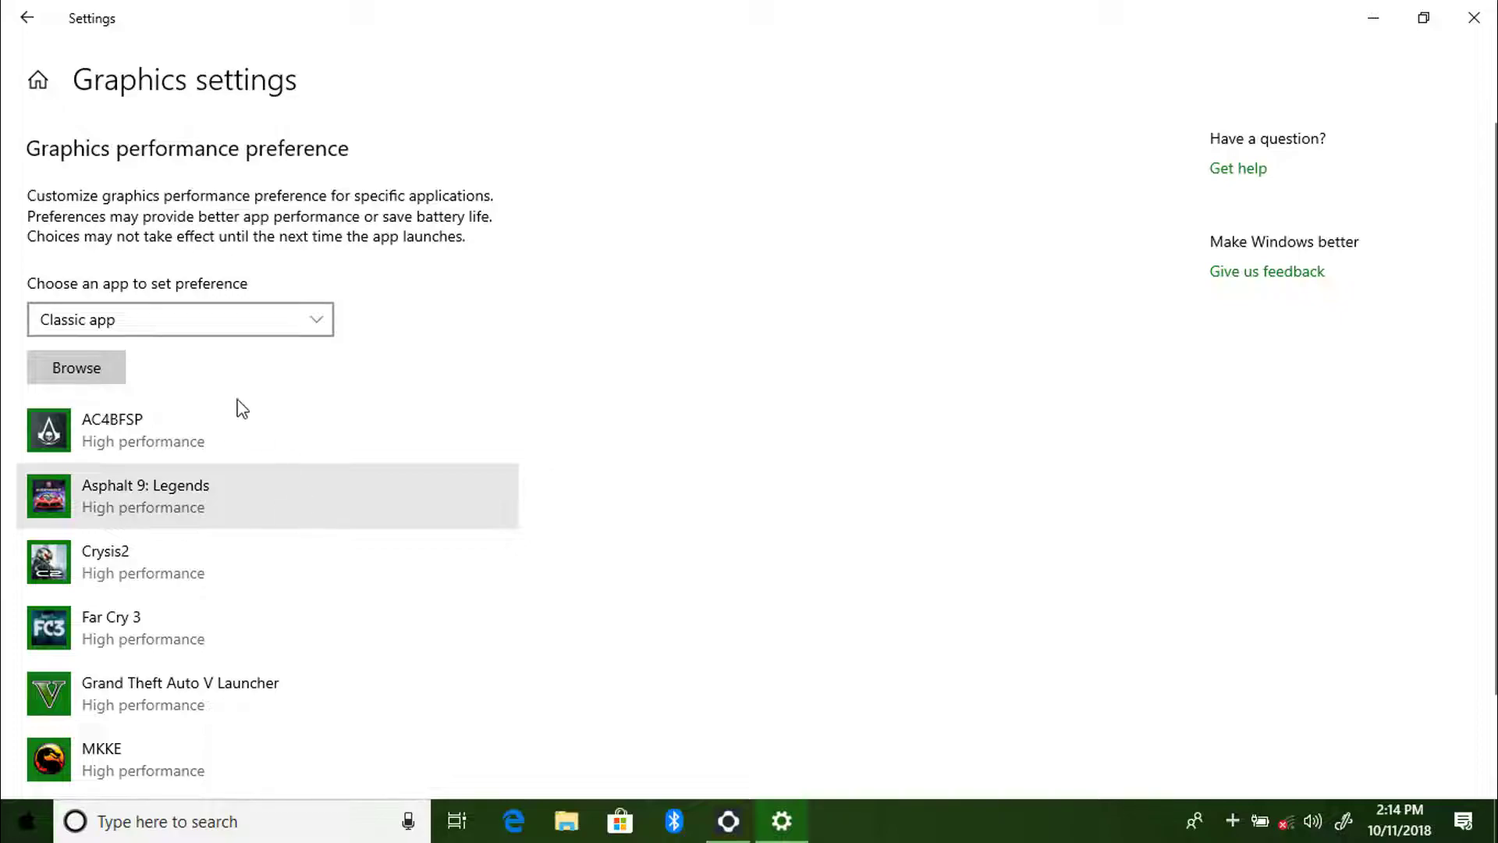
{"action": "left_click", "coordinate": [181, 318]}
{"action": "left_click", "coordinate": [184, 353]}
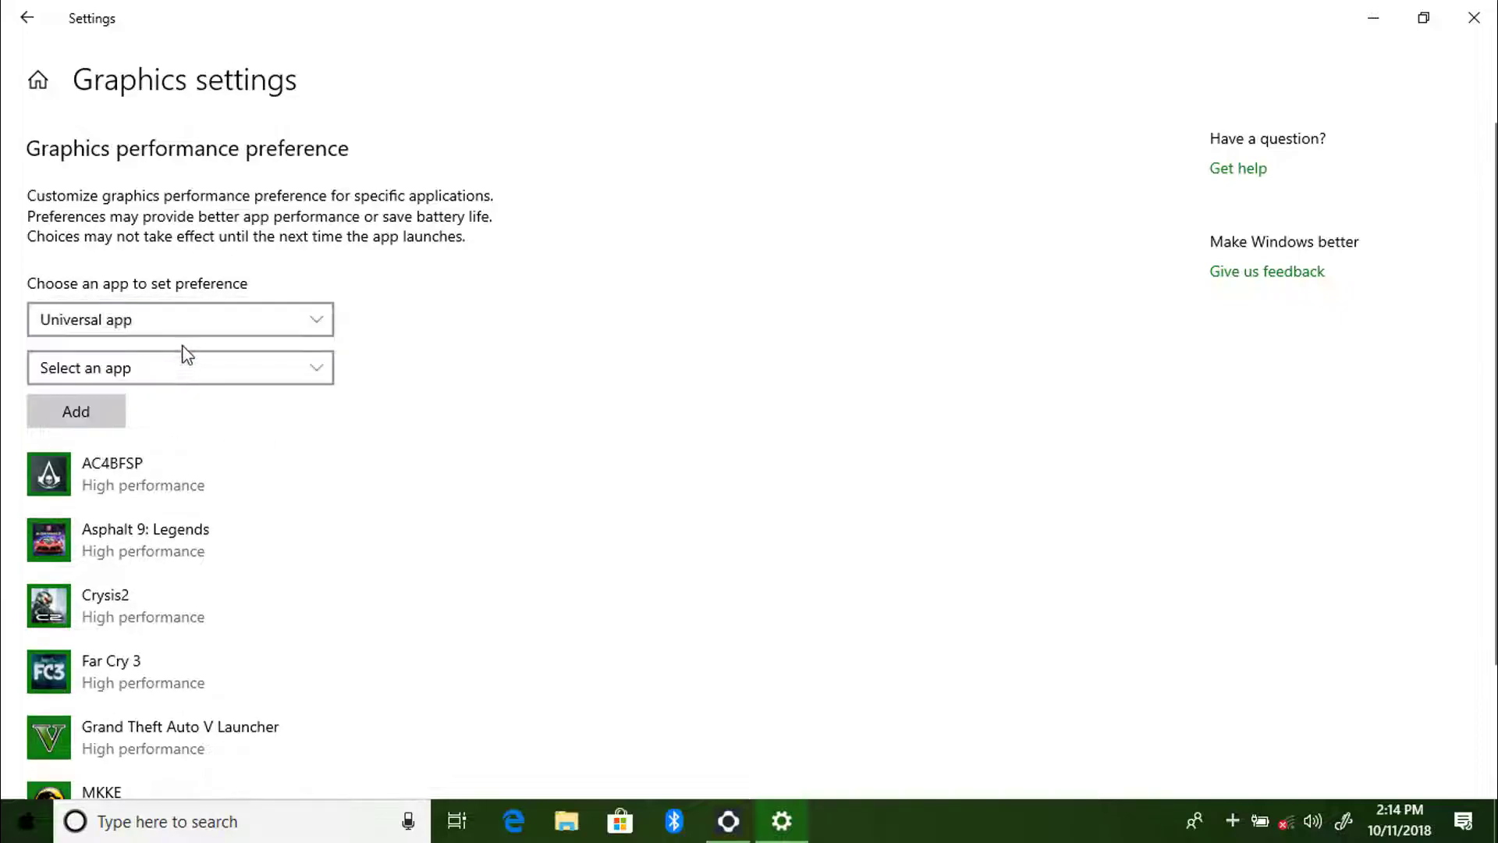
{"action": "left_click", "coordinate": [176, 325]}
{"action": "left_click", "coordinate": [166, 299]}
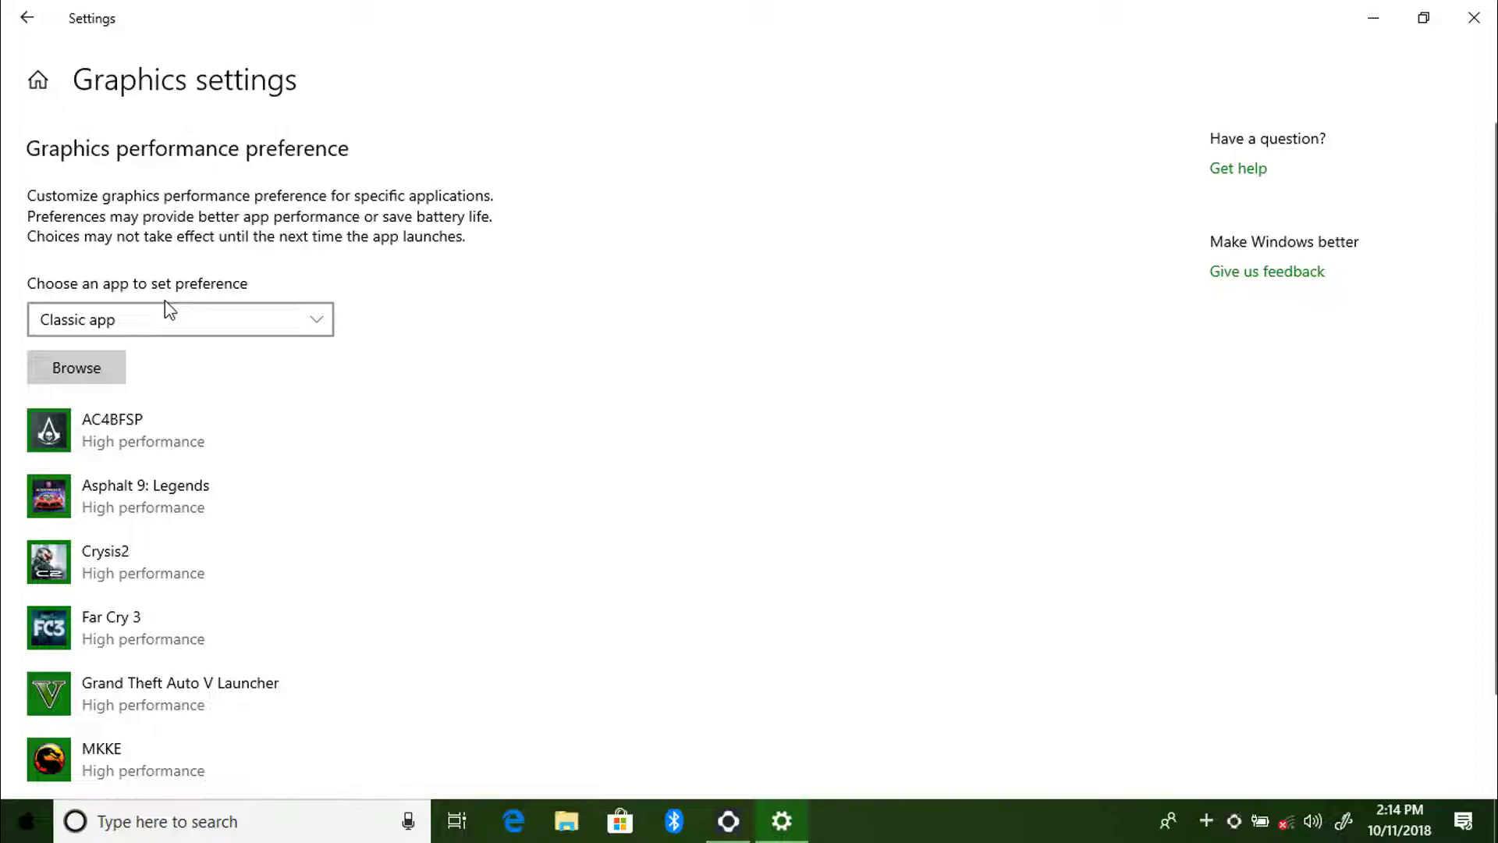
Add the classic app PRO EVOLUTION SOCCER 2018 from the Desktop to the graphics performance preference list
{"action": "left_click", "coordinate": [77, 364]}
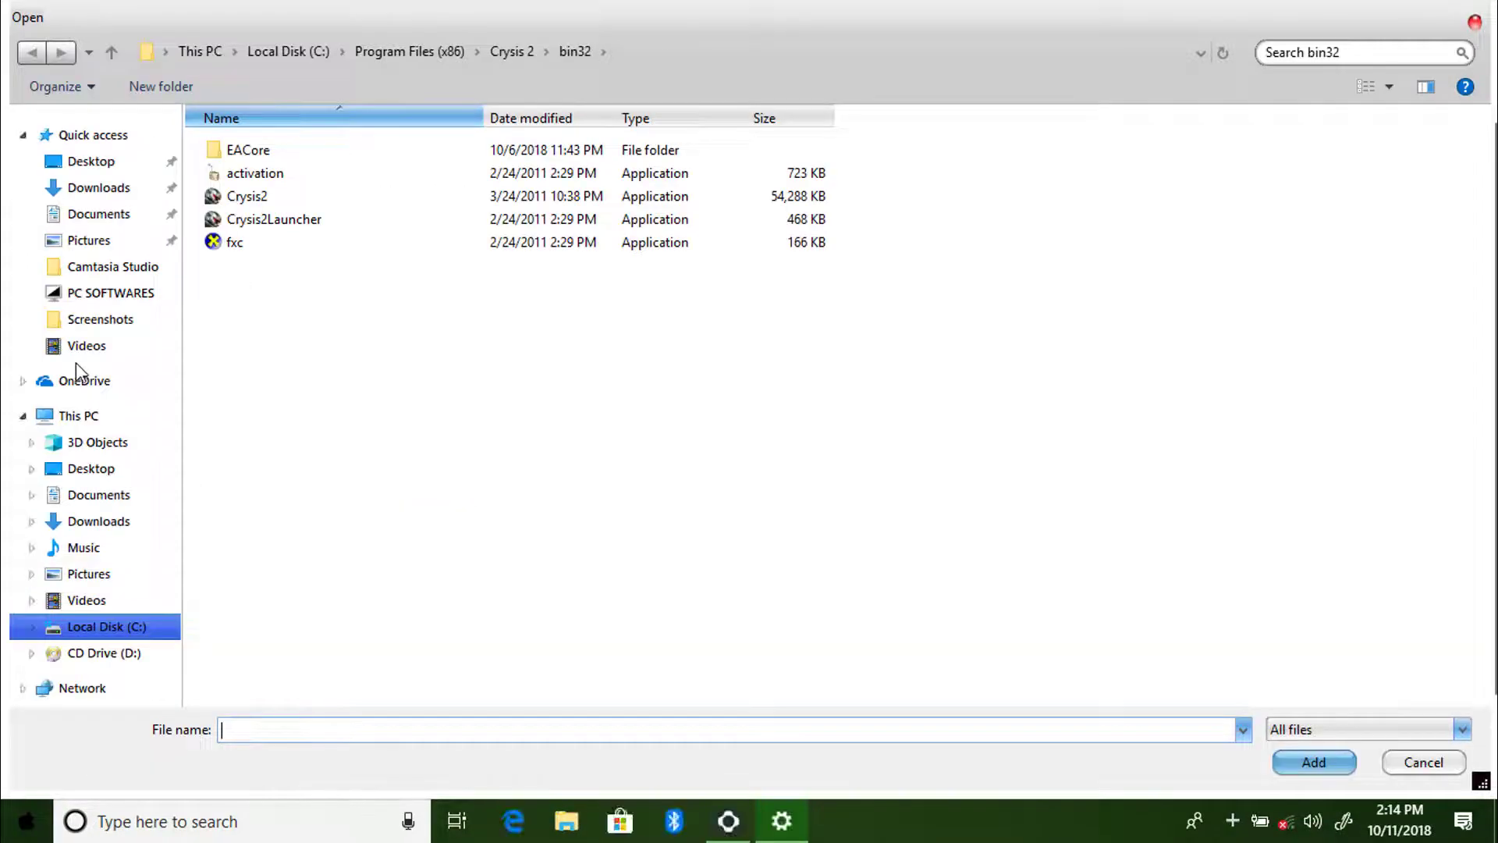
{"action": "left_click", "coordinate": [110, 478]}
{"action": "left_click", "coordinate": [487, 287]}
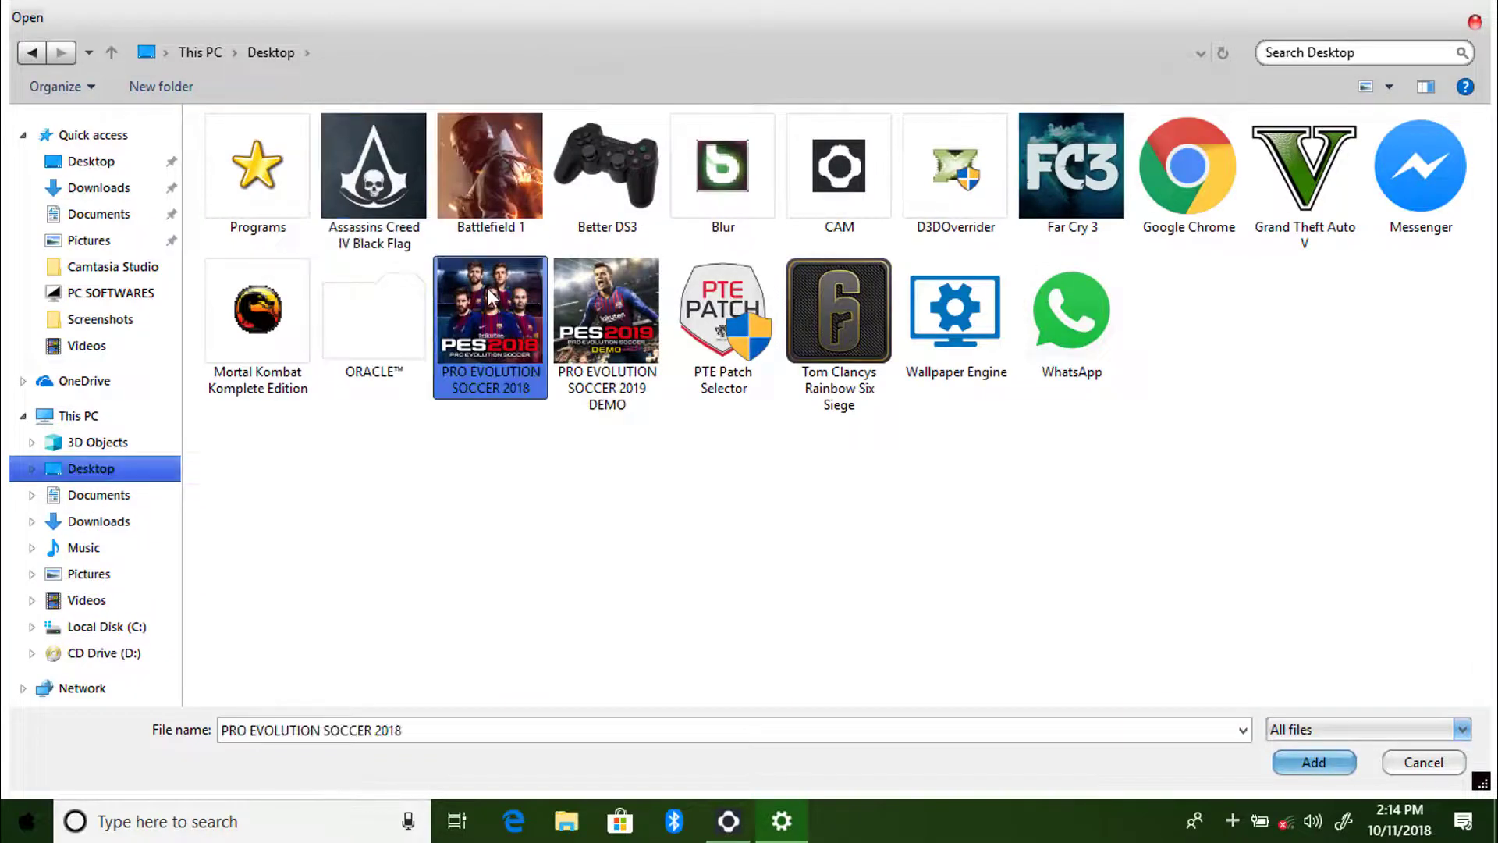
{"action": "double_click", "coordinate": [495, 310]}
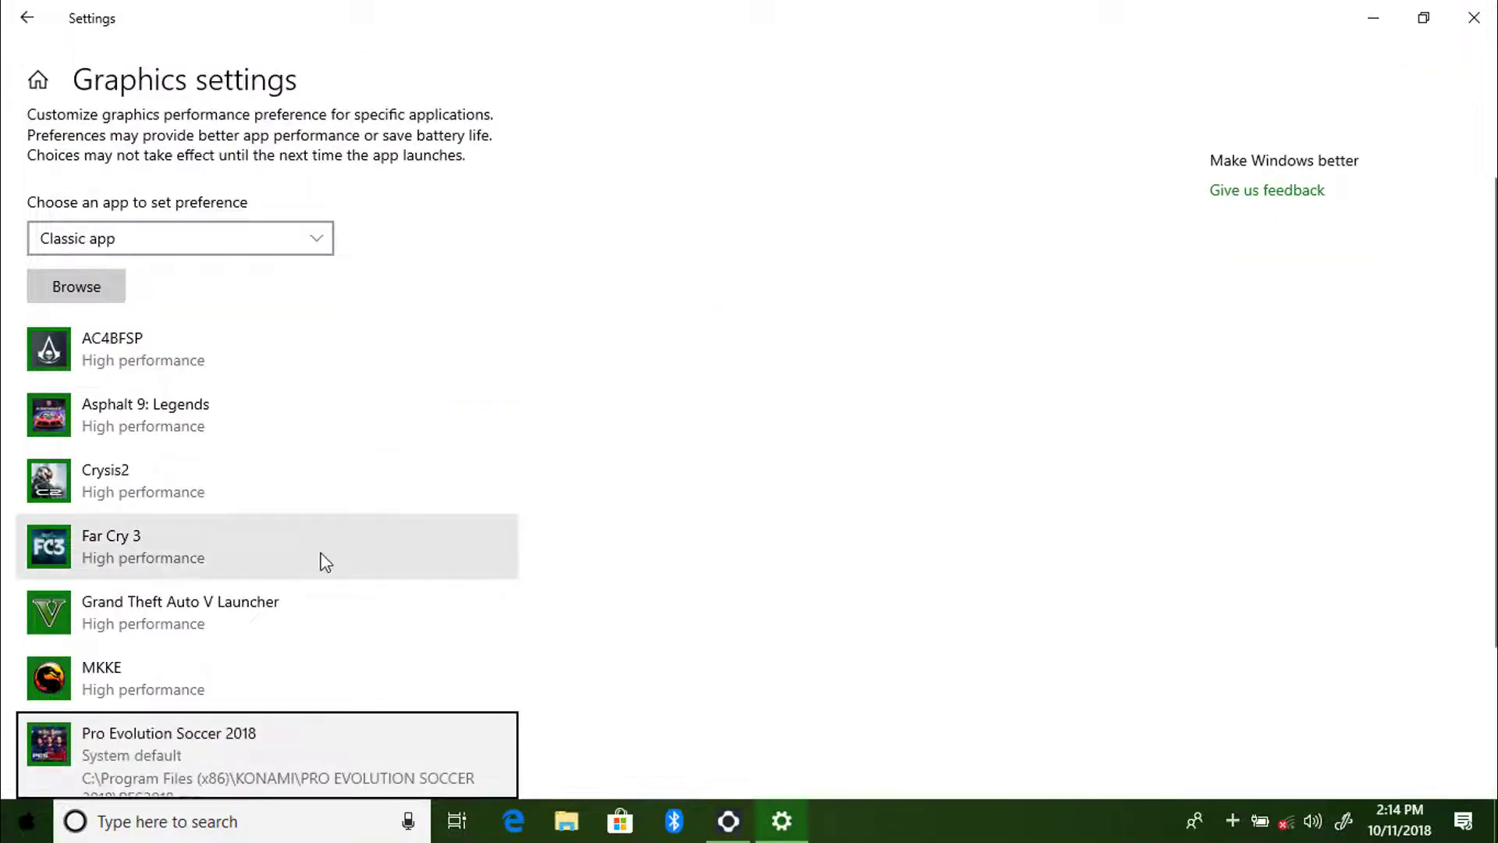
Add PRO EVOLUTION SOCCER 2019 DEMO and Battlefield 1 from the Desktop to the graphics performance preference list
{"action": "left_click", "coordinate": [78, 174]}
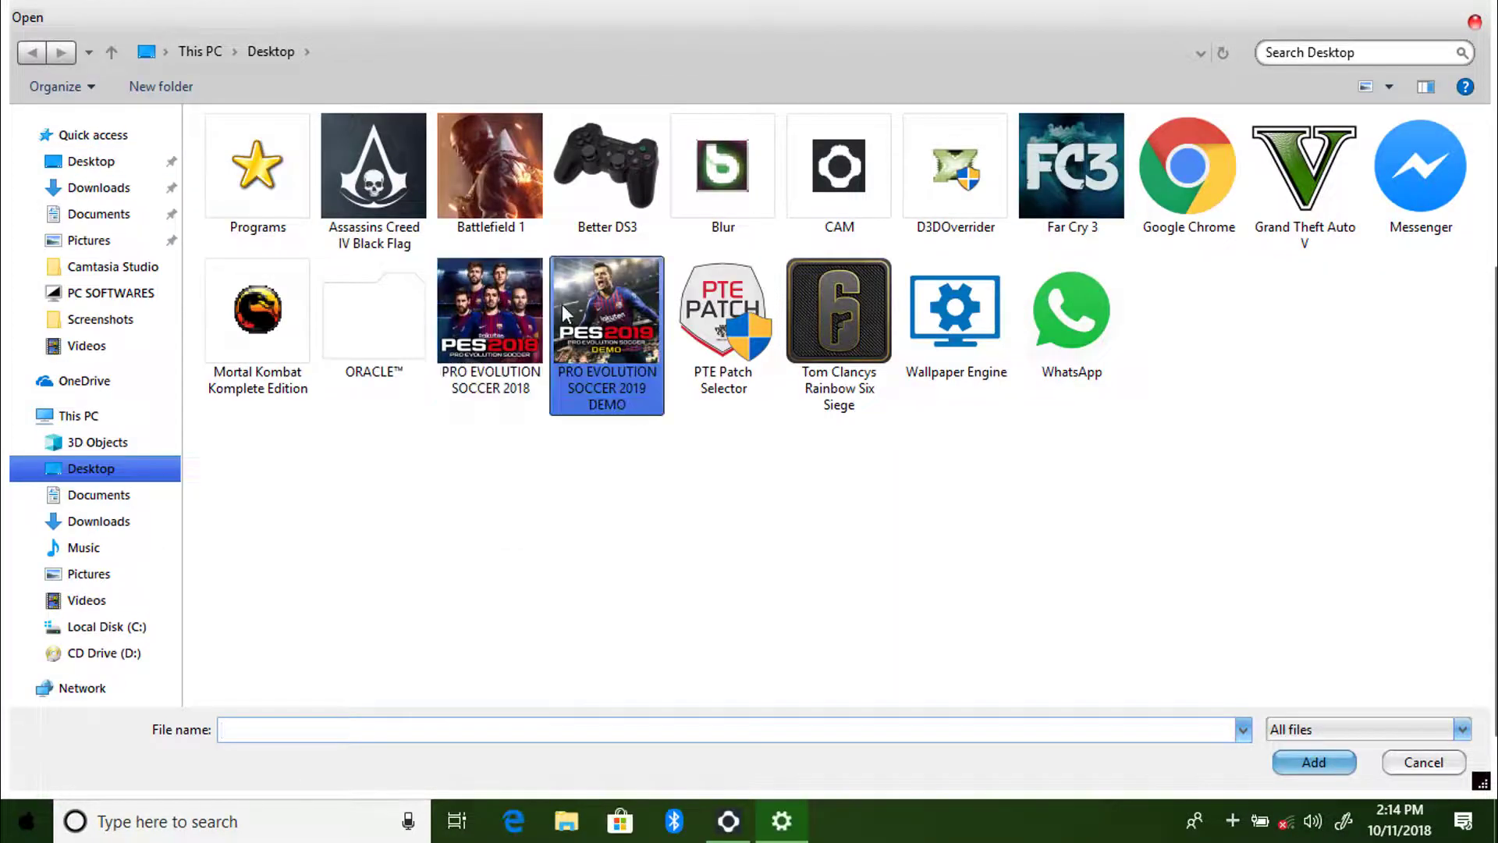
{"action": "double_click", "coordinate": [562, 306]}
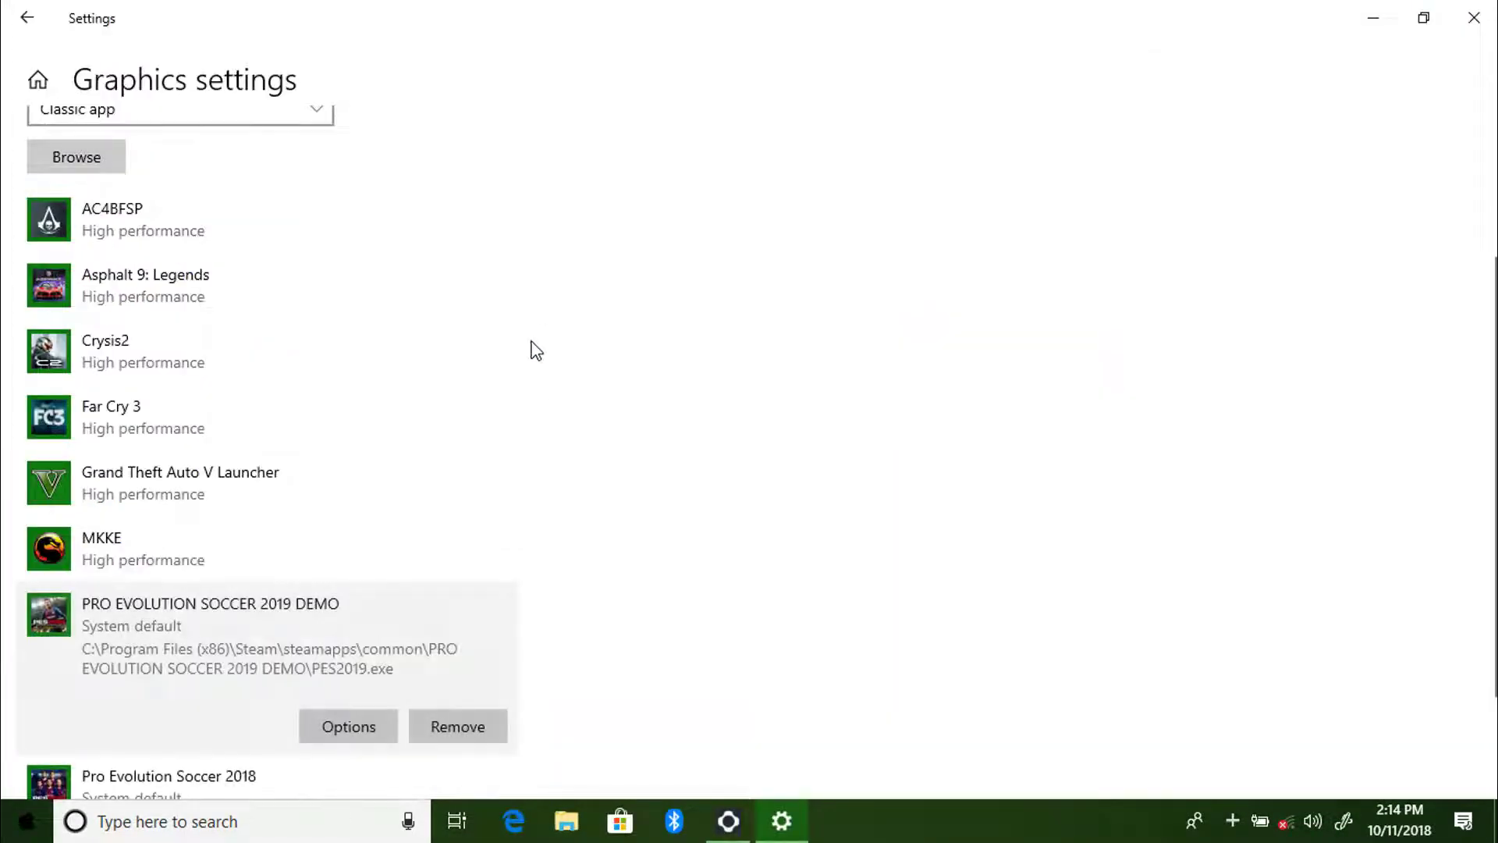
{"action": "scroll", "coordinate": [534, 334], "scroll_direction": "down", "scroll_amount": 1}
{"action": "scroll", "coordinate": [536, 336], "scroll_direction": "up", "scroll_amount": 3}
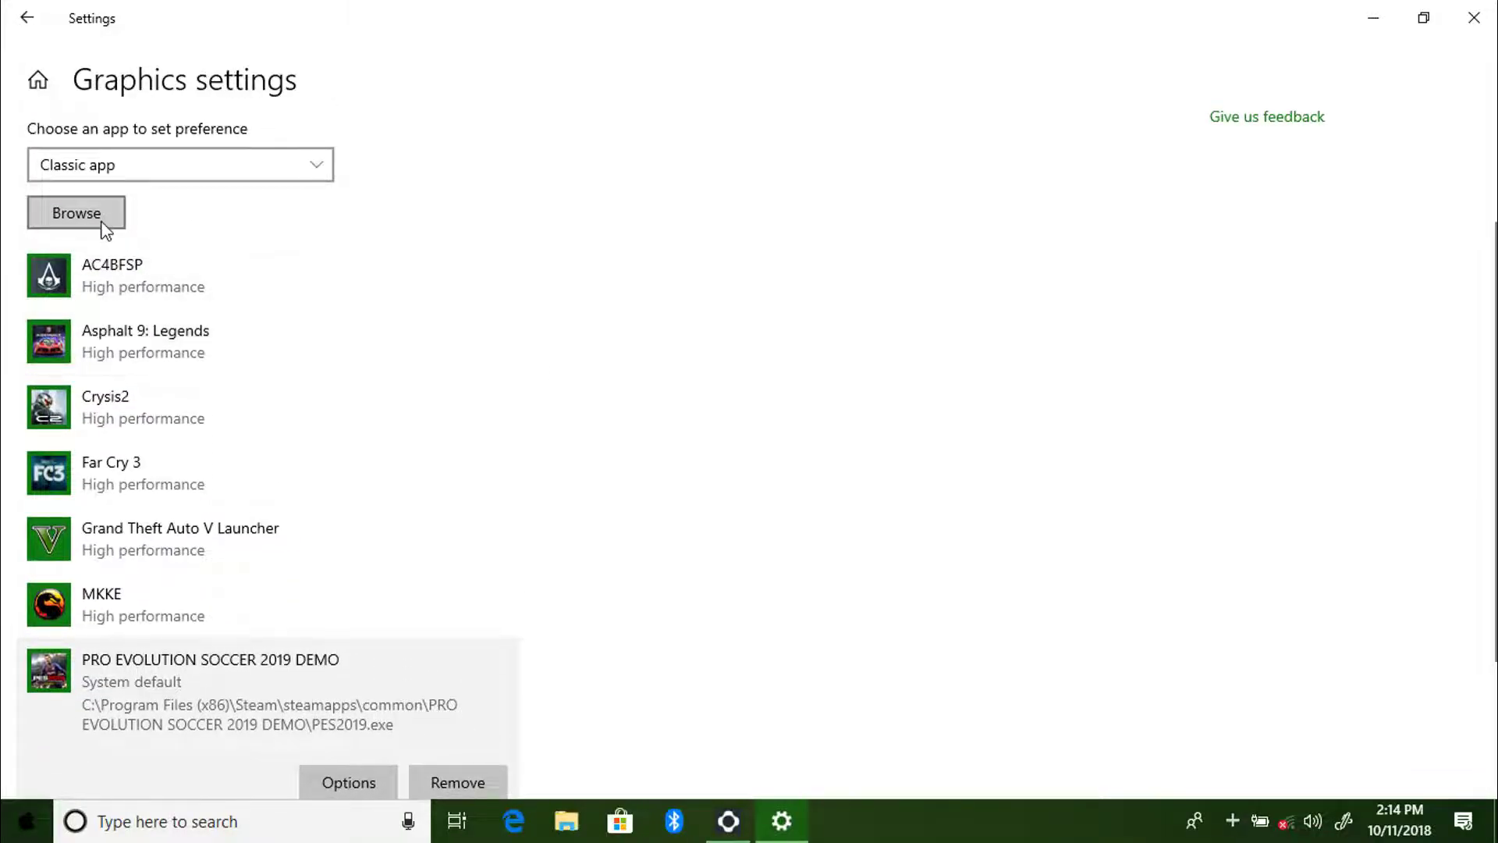
{"action": "left_click", "coordinate": [102, 223]}
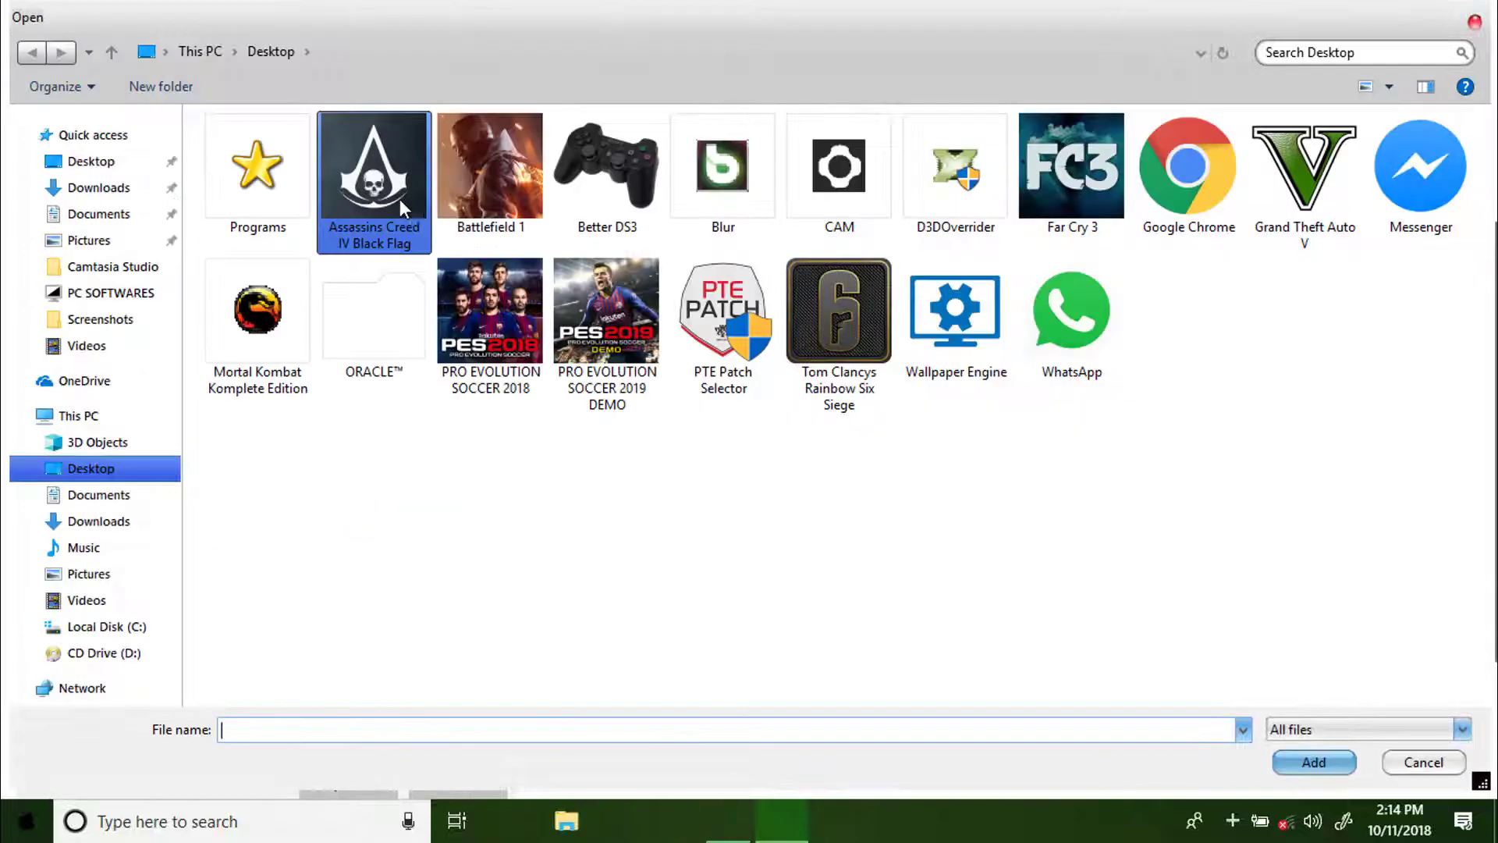
{"action": "double_click", "coordinate": [492, 170]}
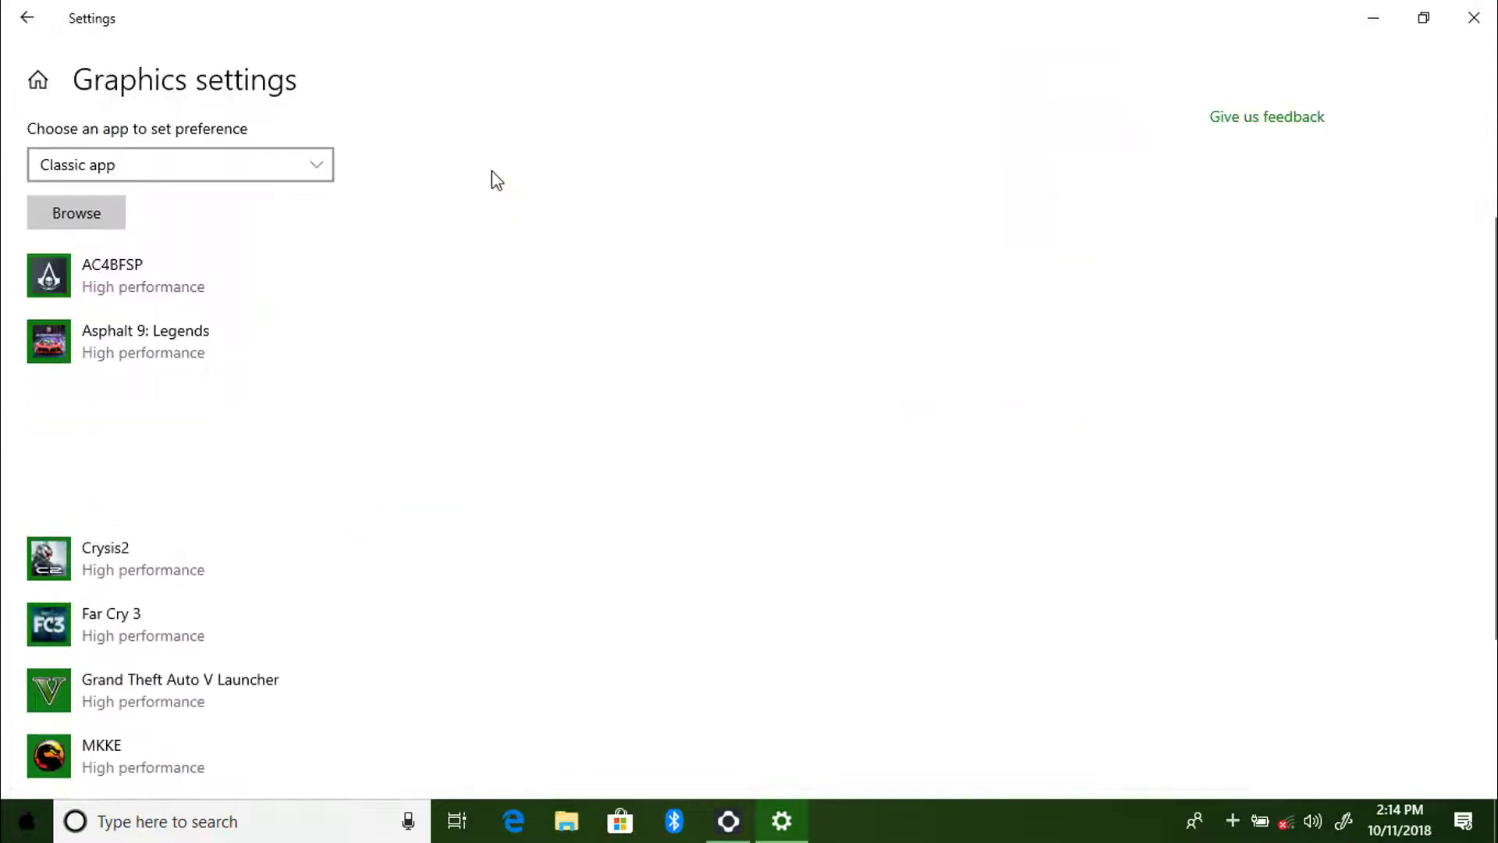
{"action": "scroll", "coordinate": [468, 231], "scroll_direction": "down", "scroll_amount": 3}
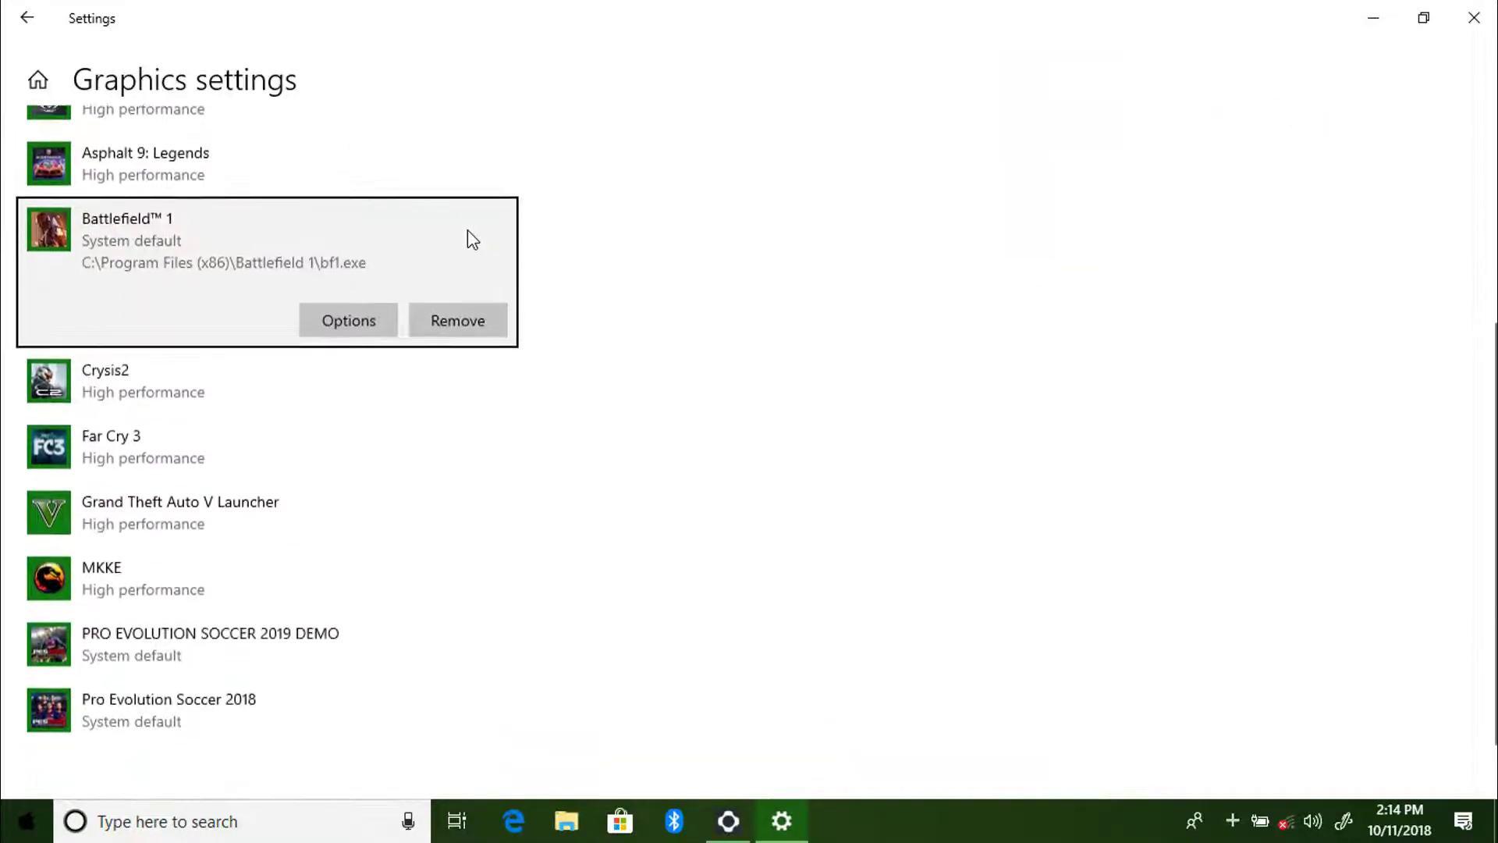
{"action": "scroll", "coordinate": [472, 238], "scroll_direction": "up", "scroll_amount": 5}
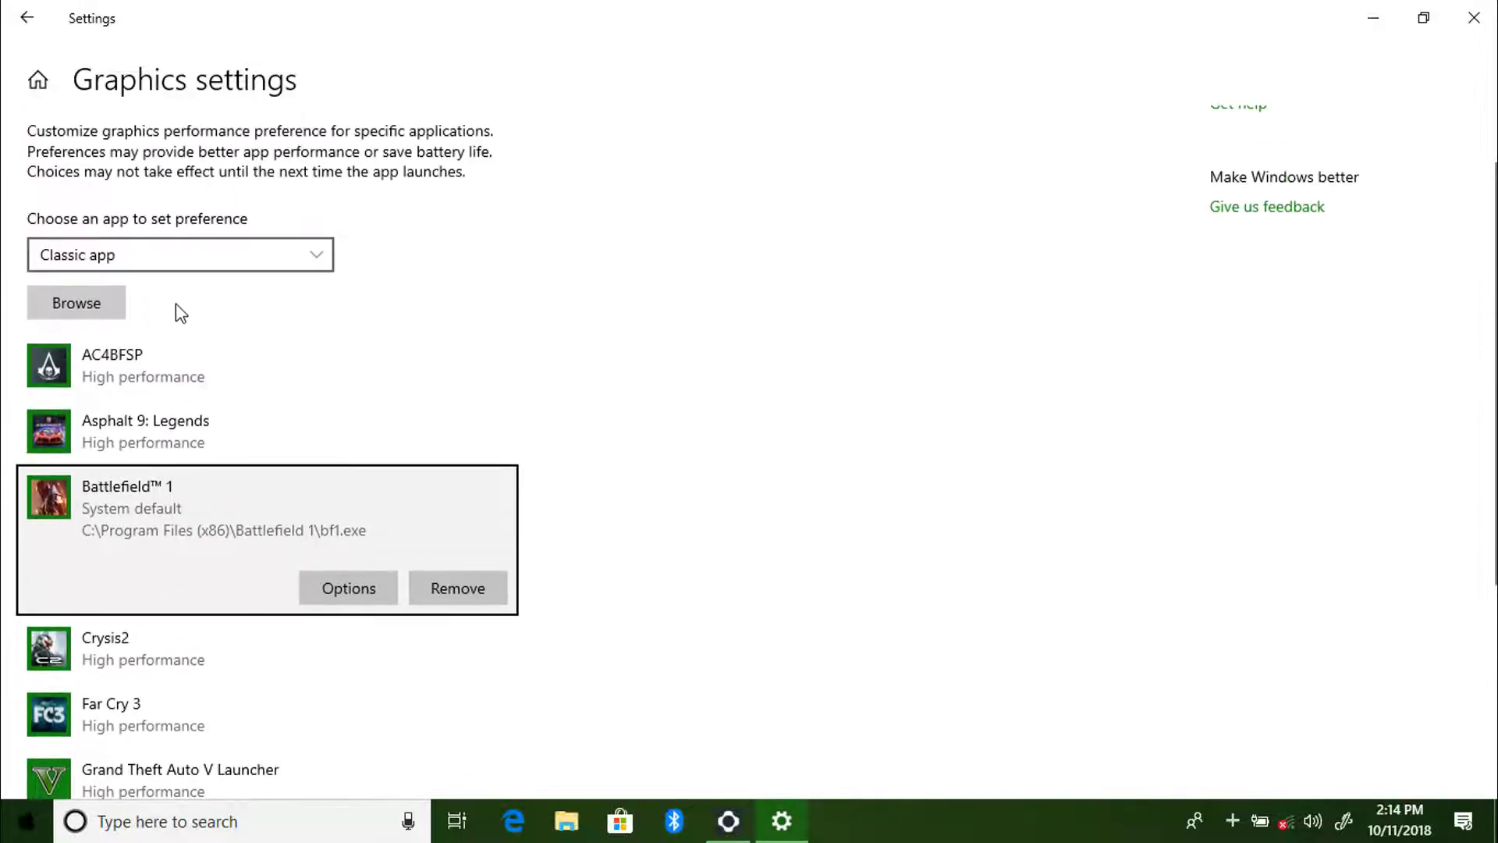
{"action": "left_click", "coordinate": [121, 311]}
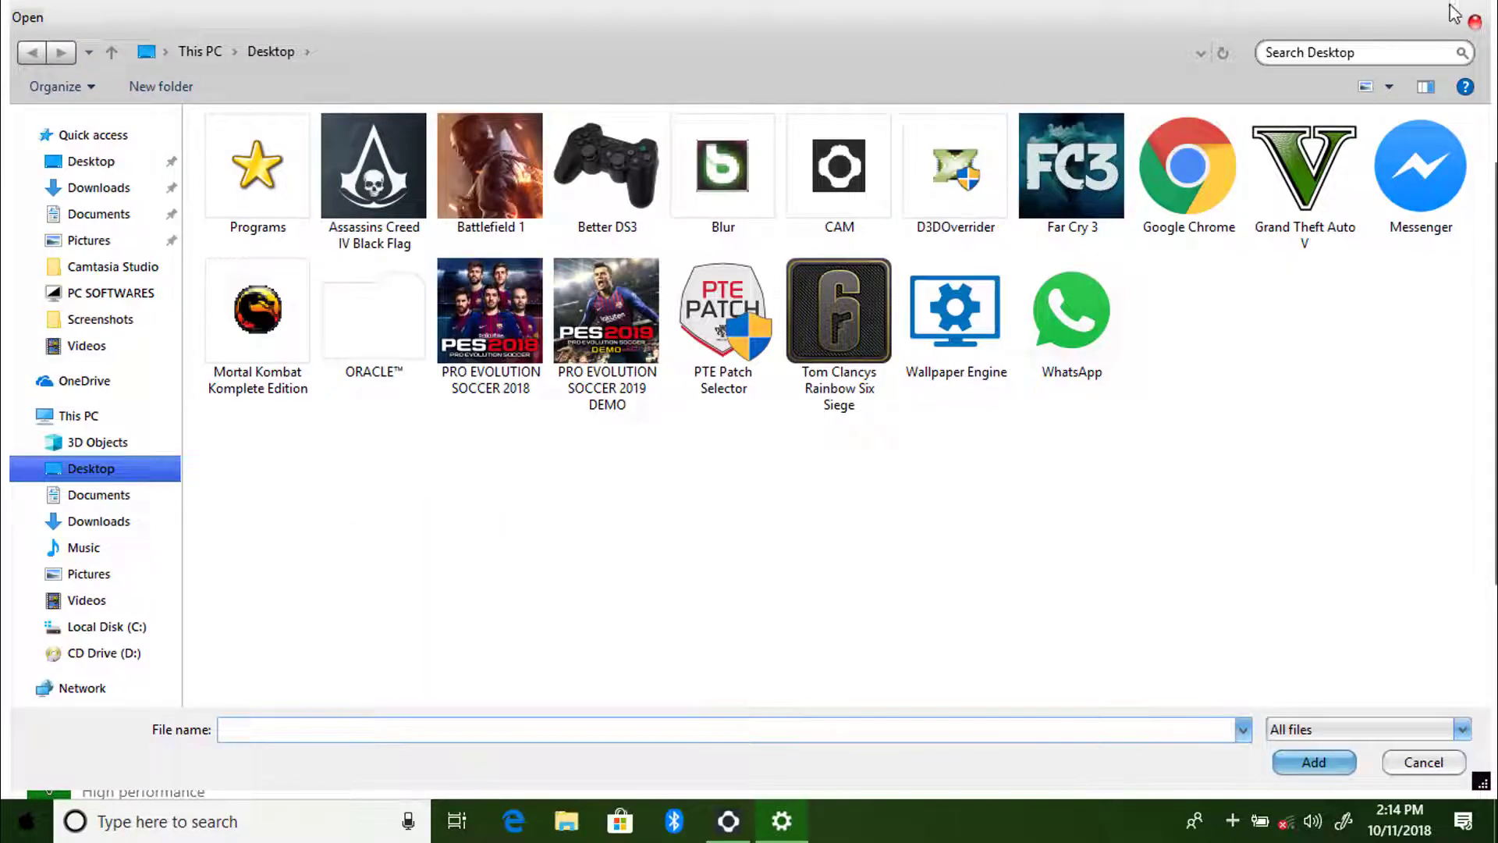
{"action": "left_click", "coordinate": [1470, 17]}
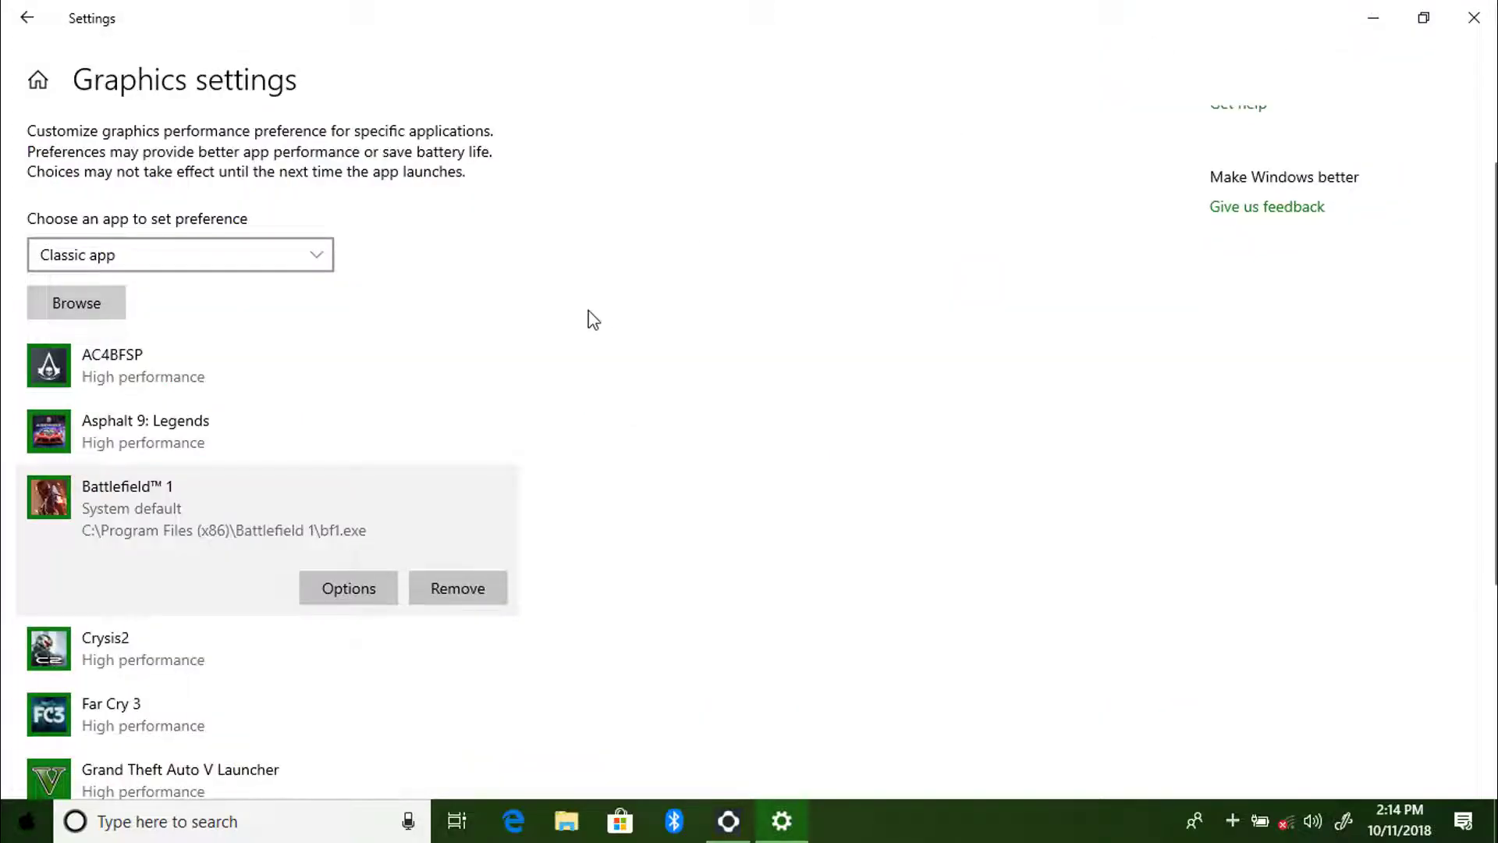
Set the graphics preference for Battlefield 1 to High performance and save it
{"action": "scroll", "coordinate": [590, 319], "scroll_direction": "down", "scroll_amount": 4}
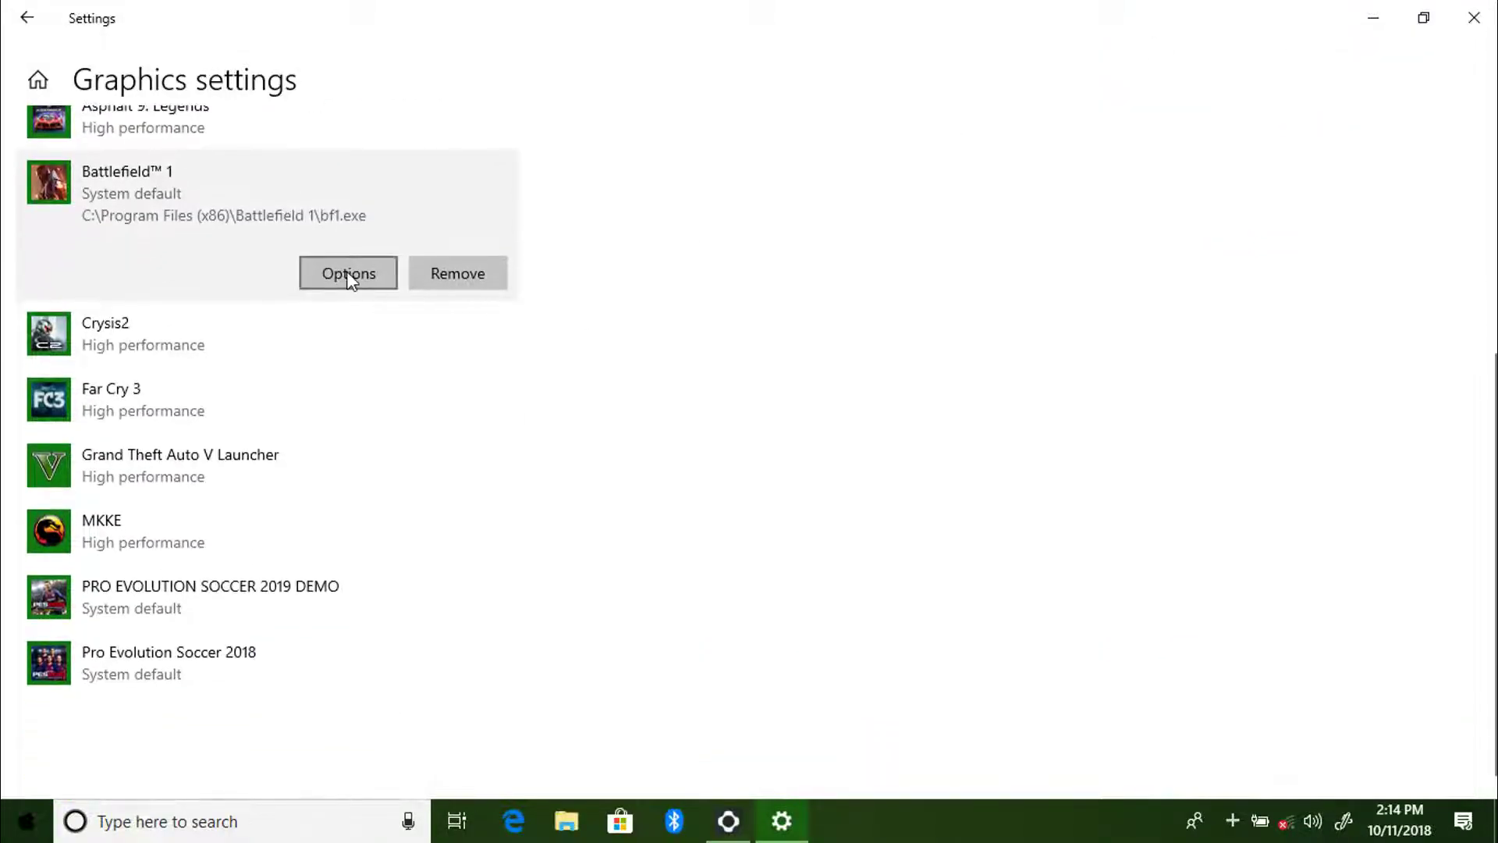
{"action": "left_click", "coordinate": [349, 274]}
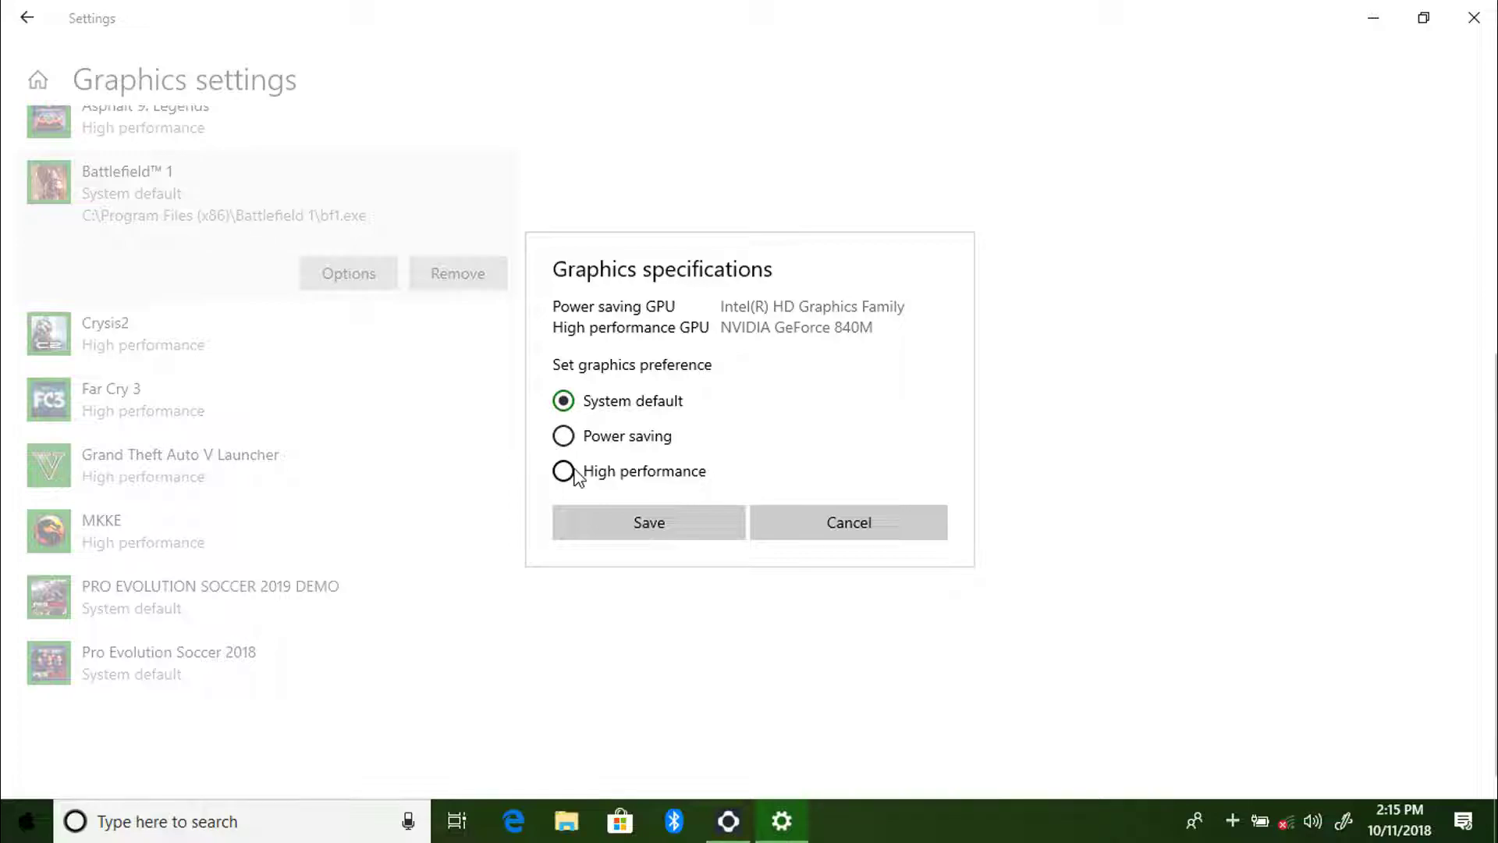
{"action": "left_click", "coordinate": [633, 515]}
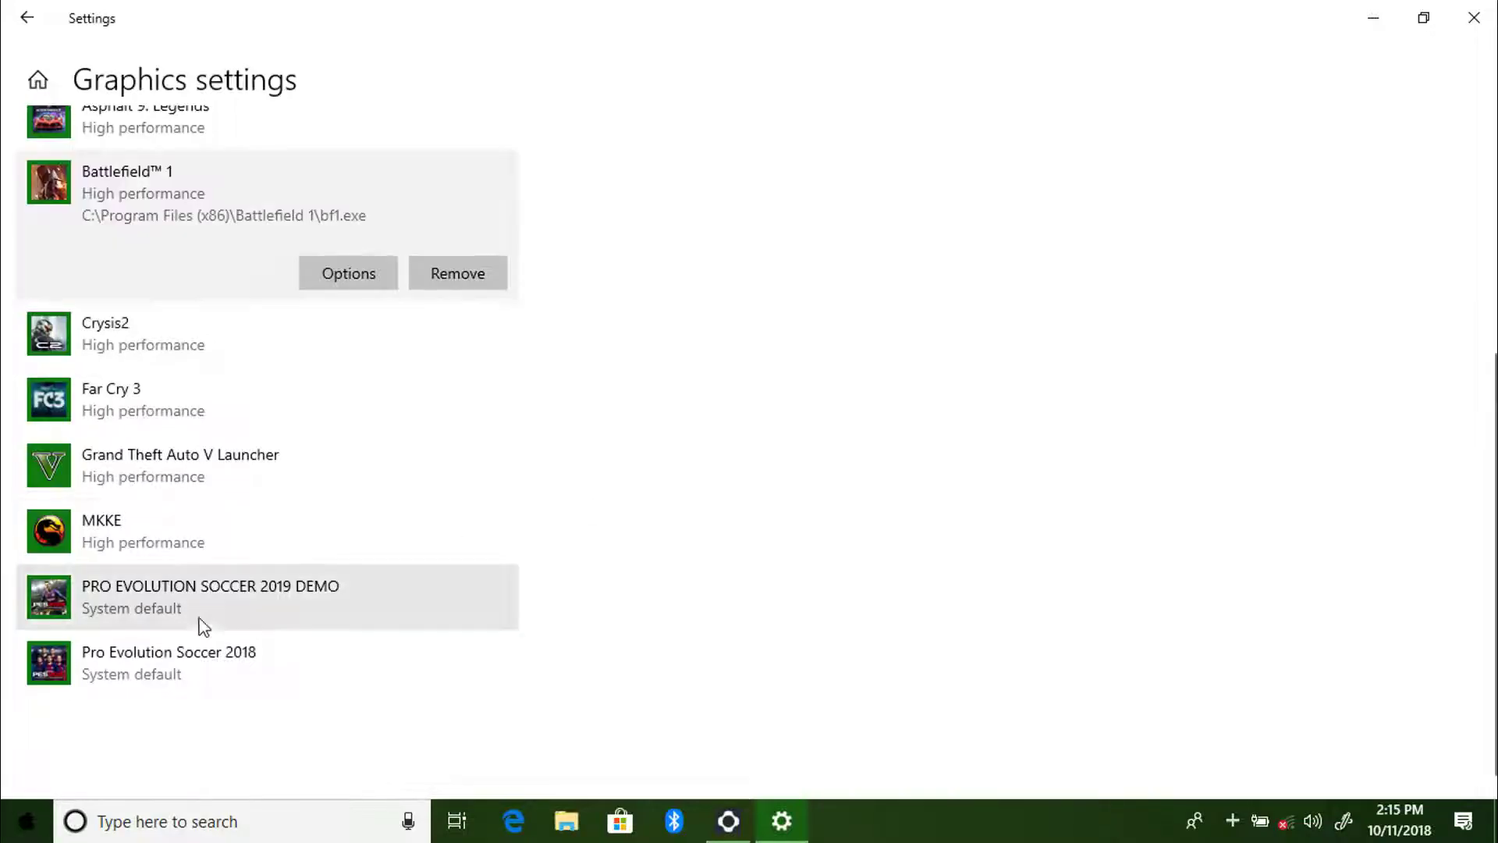
Set the graphics preference for Pro Evolution Soccer 2018 to High performance and save it
{"action": "left_click", "coordinate": [218, 687]}
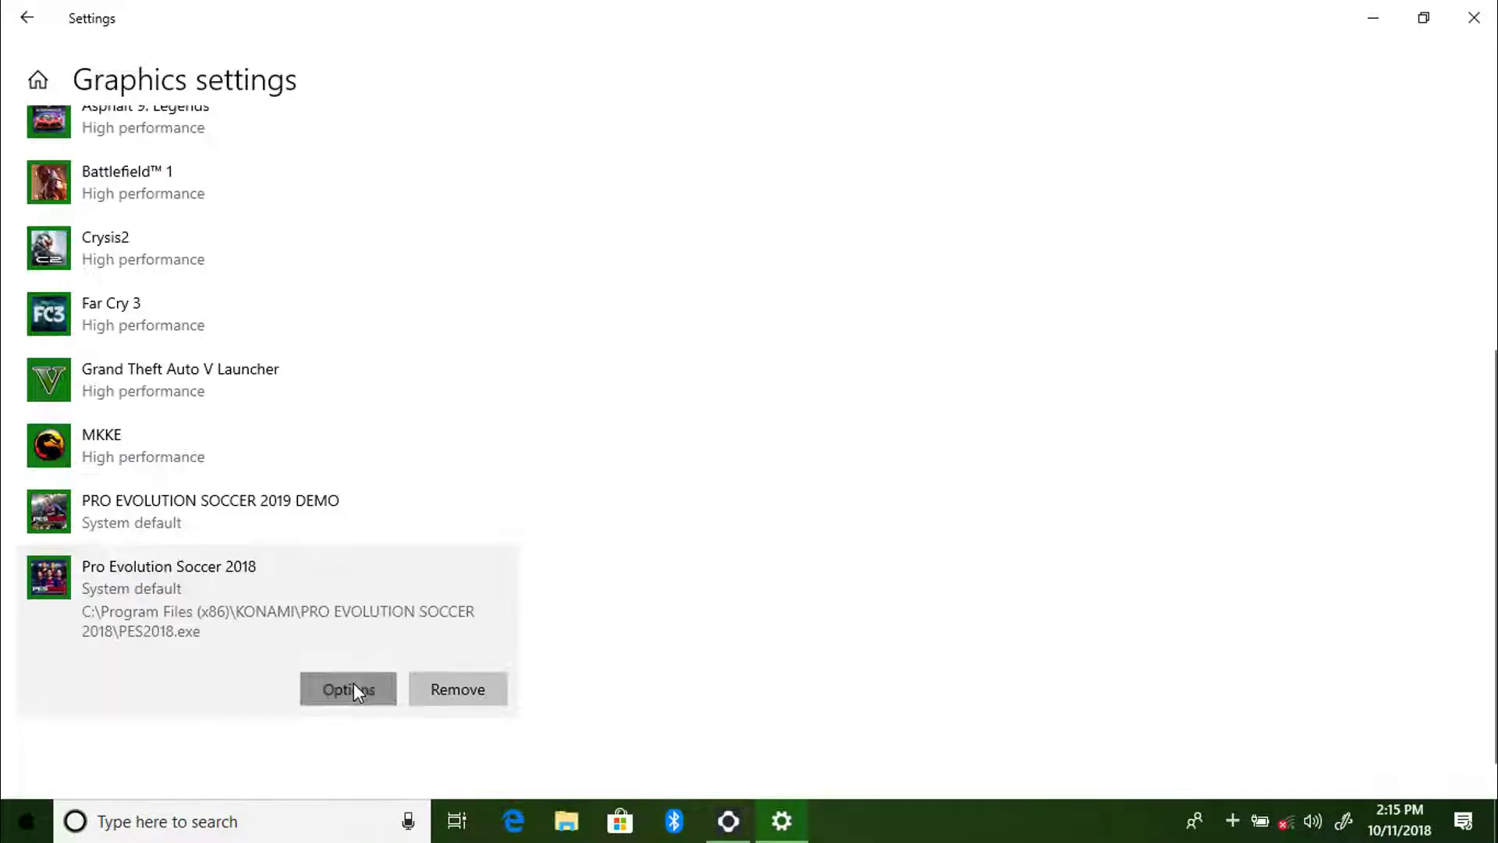
{"action": "left_click", "coordinate": [355, 688]}
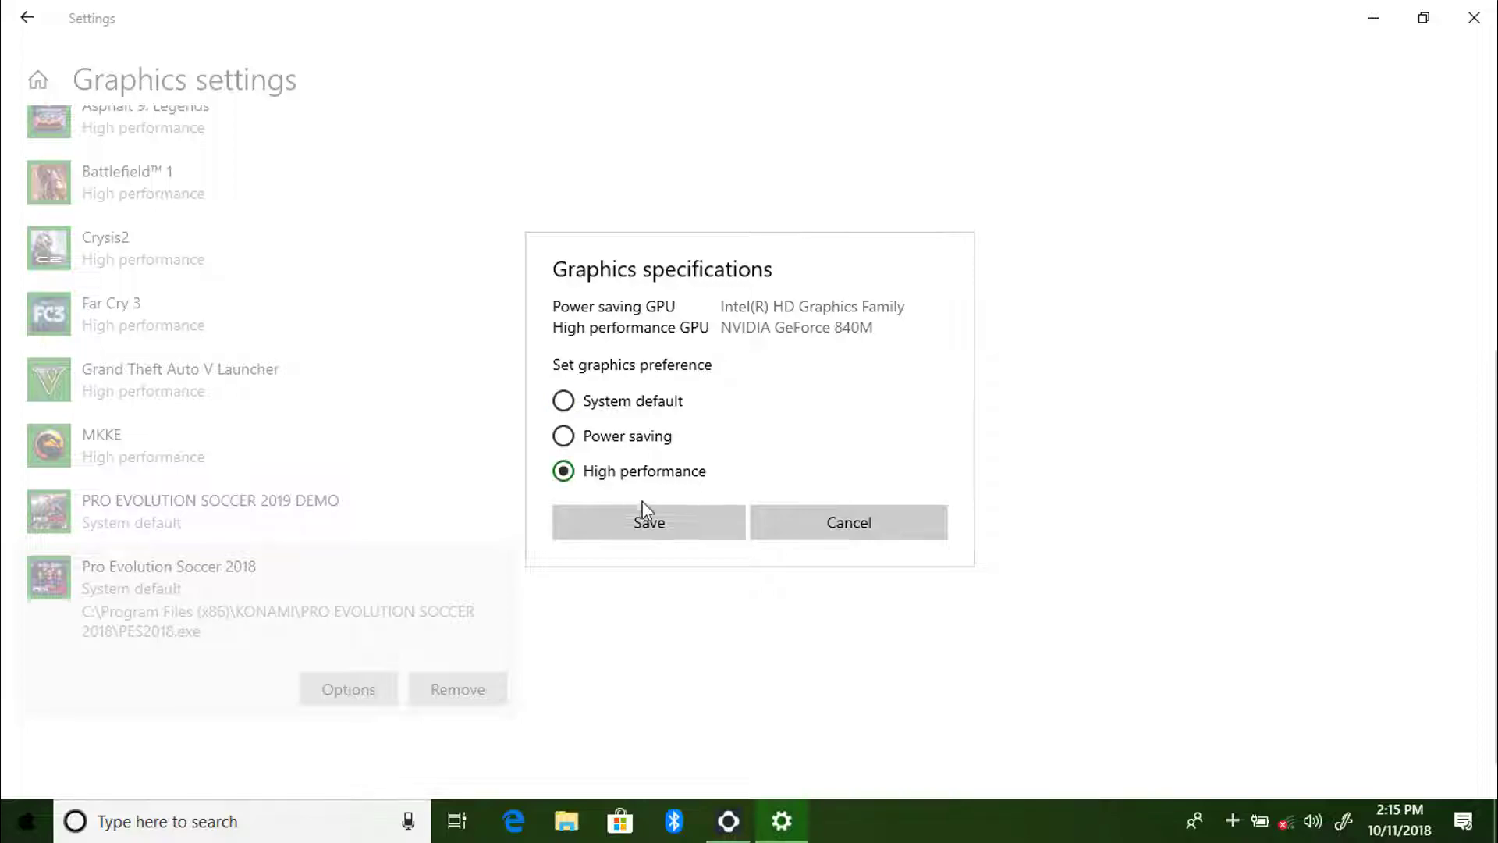
{"action": "left_click", "coordinate": [668, 524]}
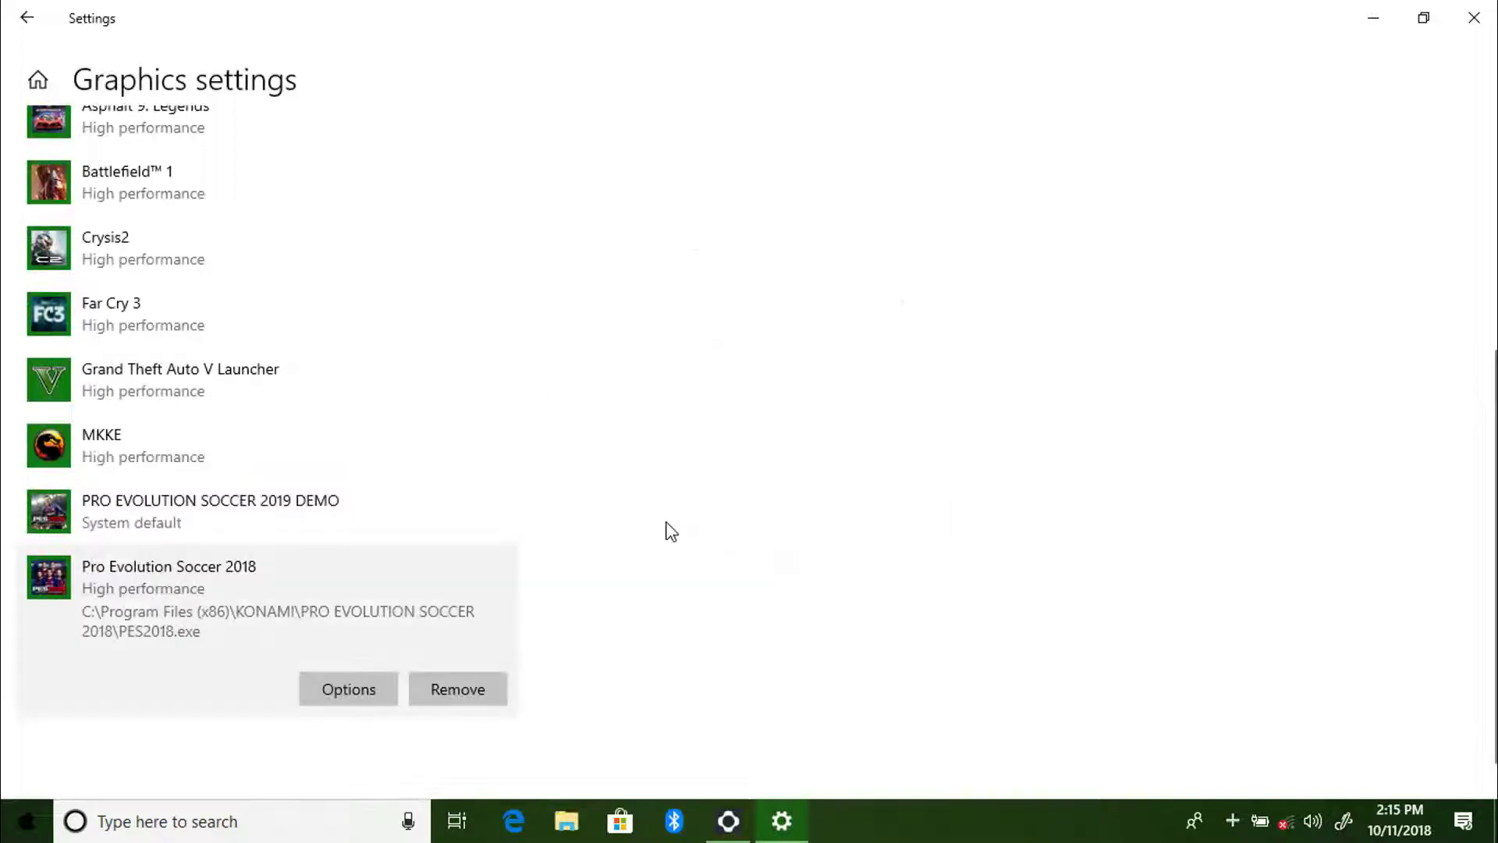
Set the graphics preference for PRO EVOLUTION SOCCER 2019 DEMO to High performance and save it
{"action": "left_click", "coordinate": [112, 533]}
{"action": "left_click", "coordinate": [326, 624]}
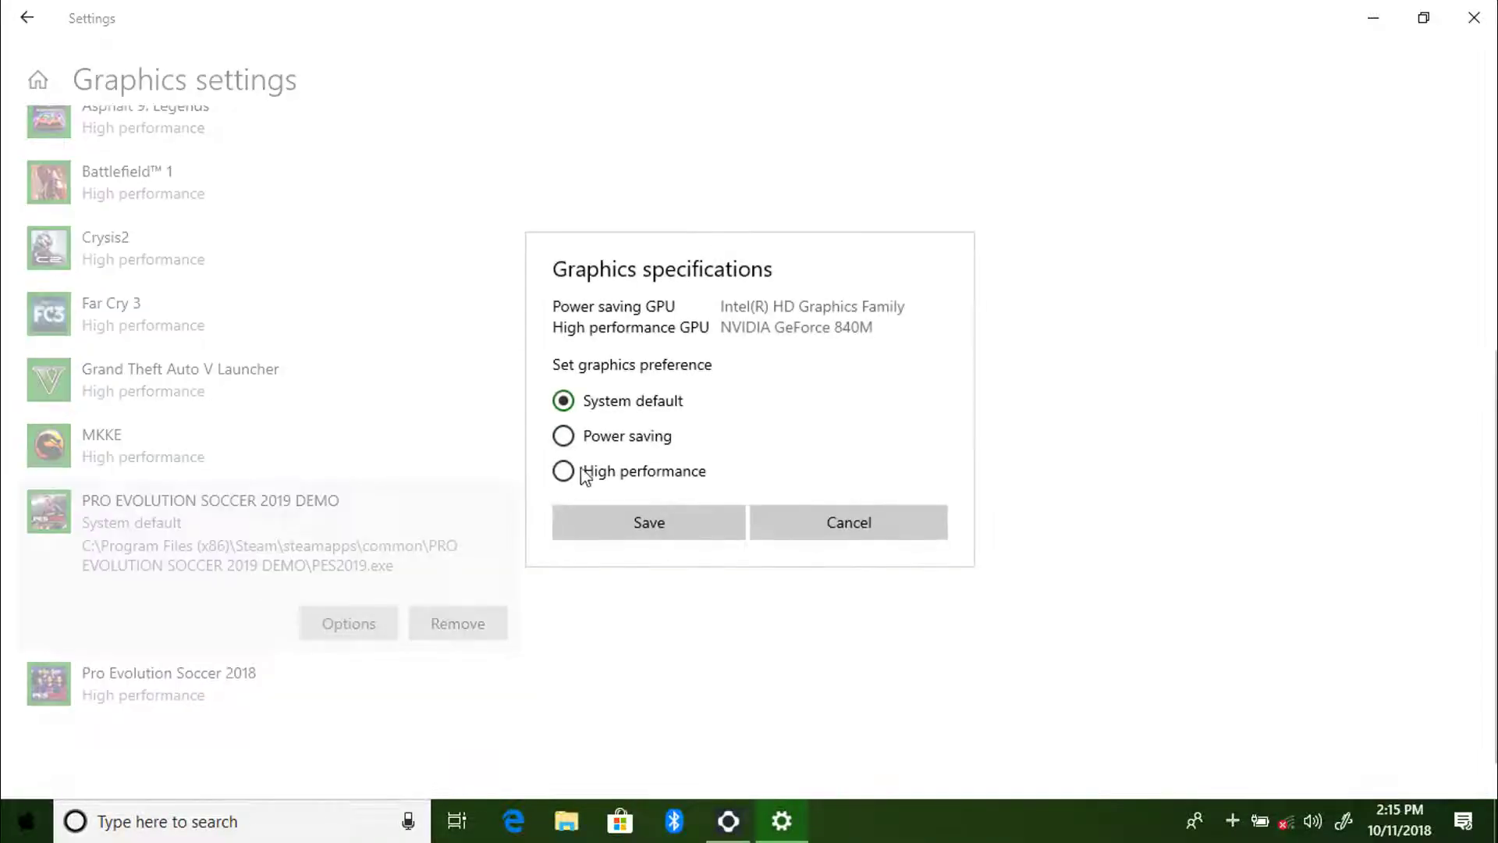
{"action": "left_click", "coordinate": [675, 517]}
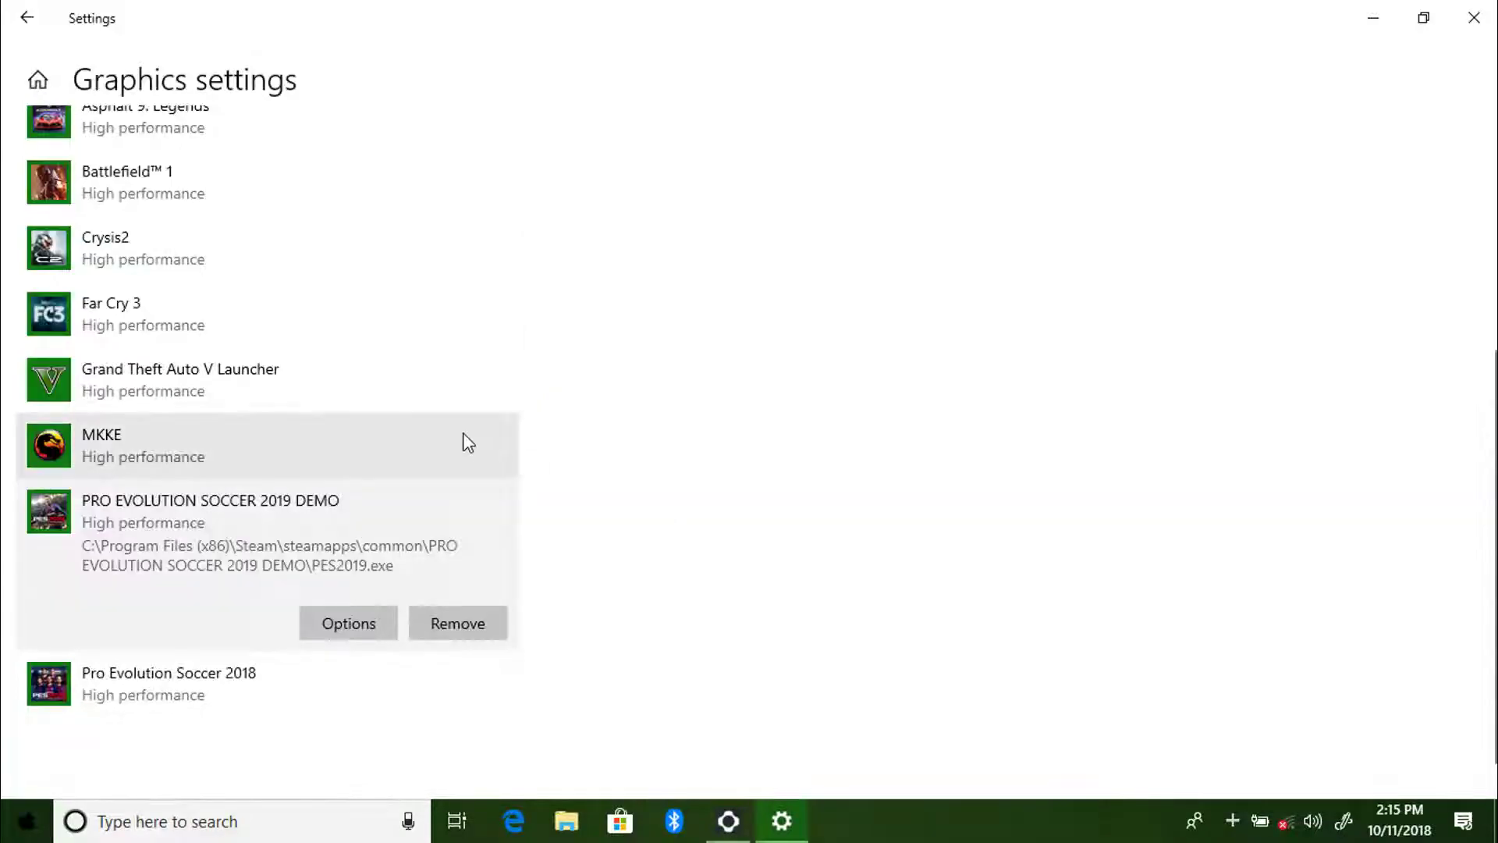
Return to the Windows Settings home and open the Background apps page in the Privacy section
{"action": "scroll", "coordinate": [468, 442], "scroll_direction": "up", "scroll_amount": 5}
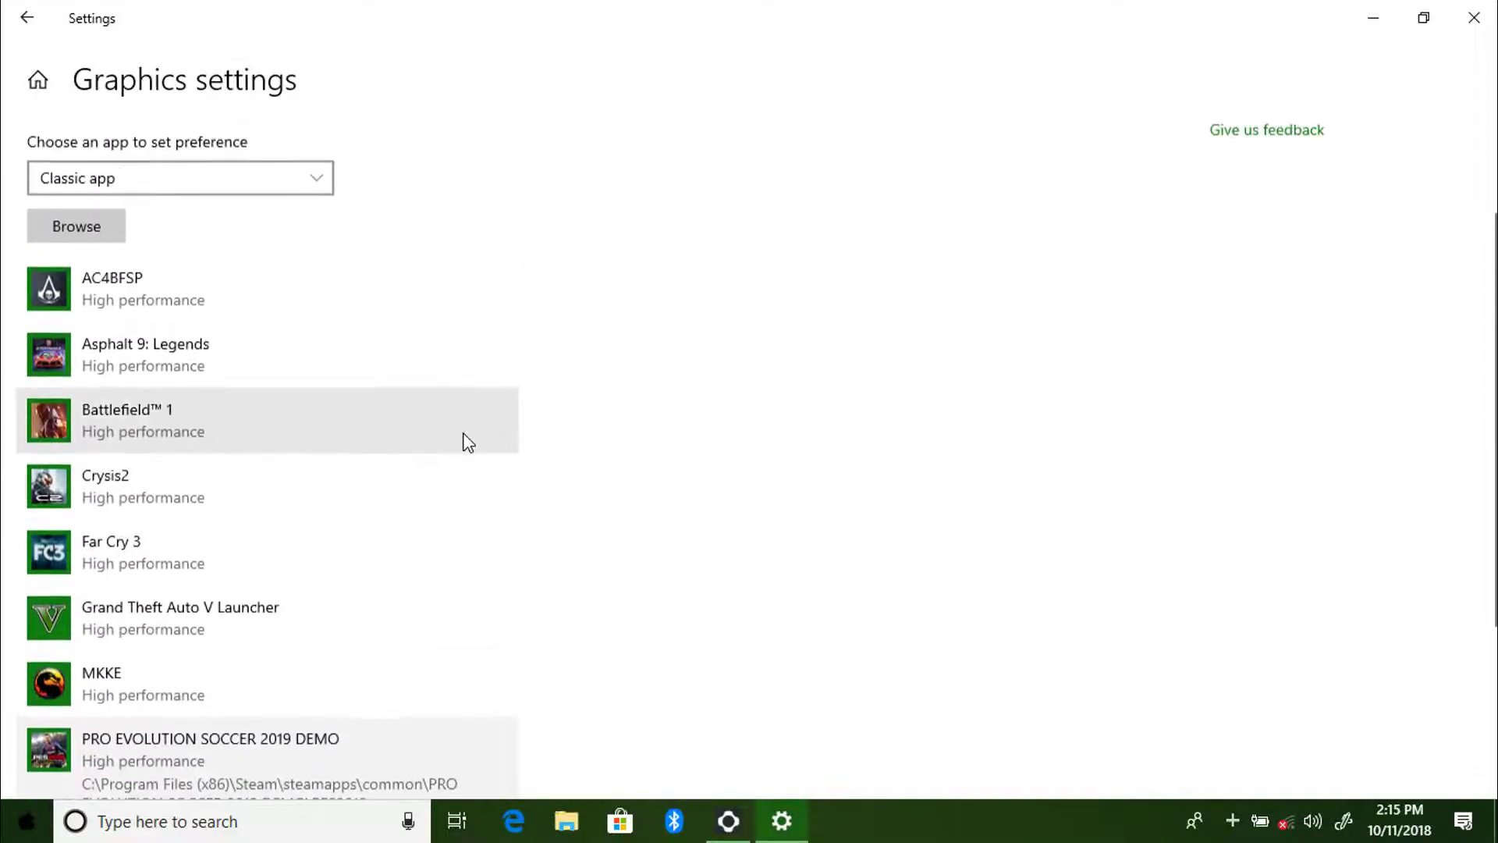
{"action": "scroll", "coordinate": [468, 442], "scroll_direction": "up", "scroll_amount": 2}
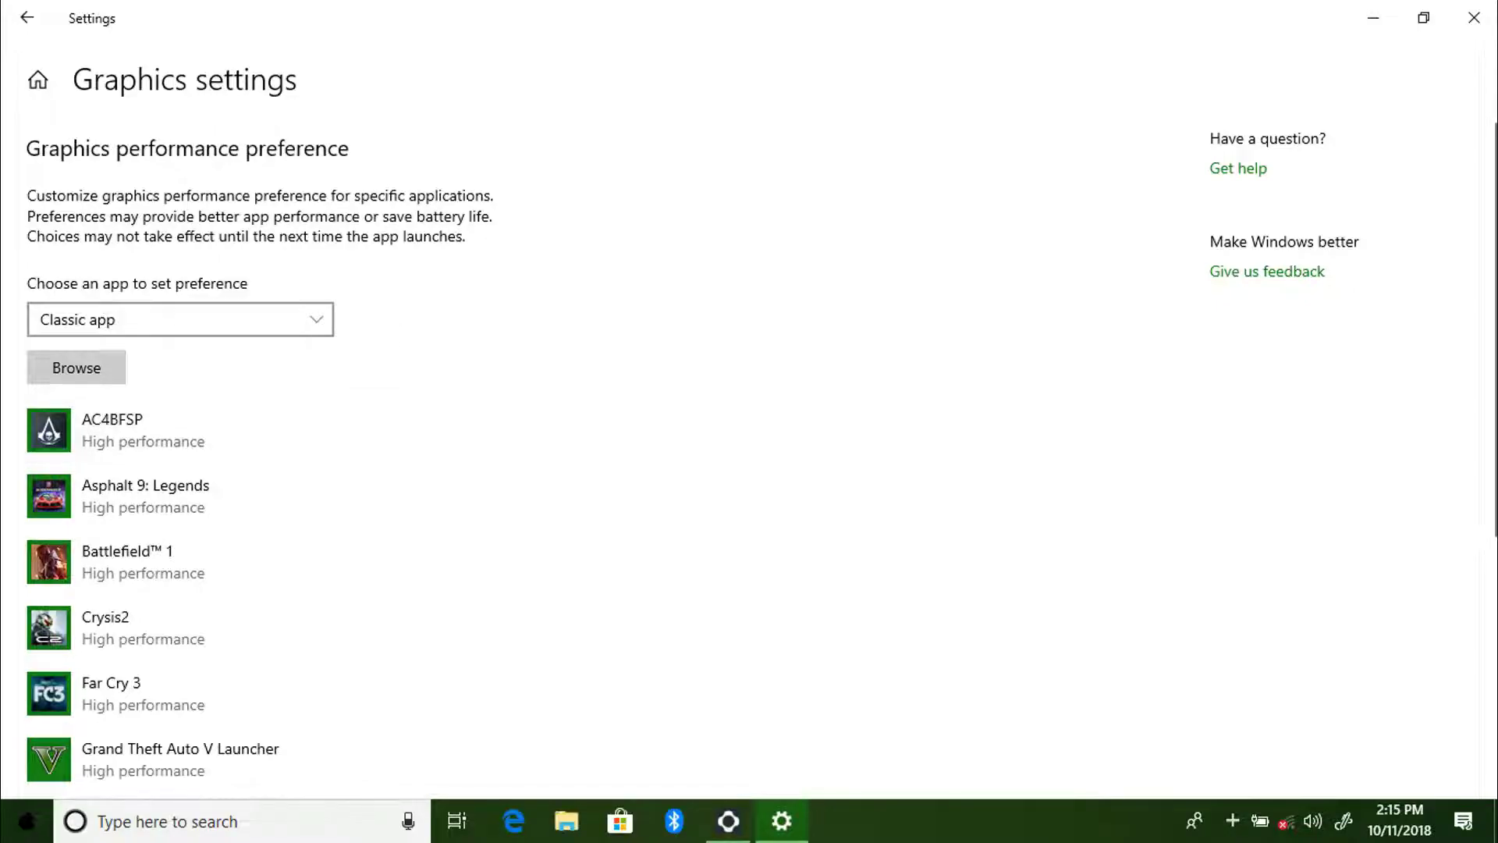
{"action": "left_click", "coordinate": [31, 26]}
{"action": "left_click", "coordinate": [31, 27]}
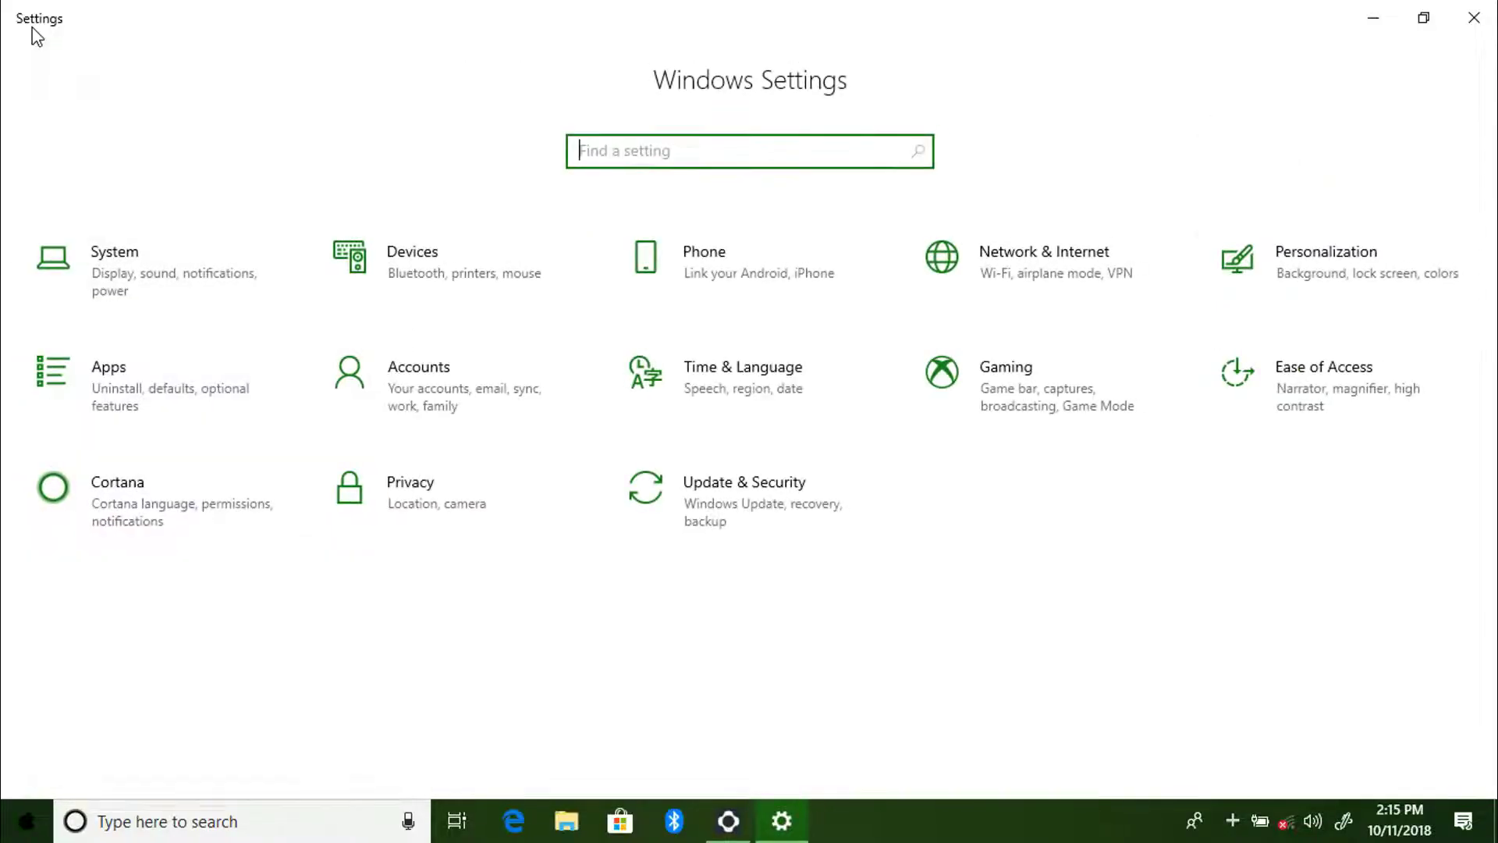
{"action": "left_click", "coordinate": [402, 478]}
{"action": "scroll", "coordinate": [207, 596], "scroll_direction": "down", "scroll_amount": 10}
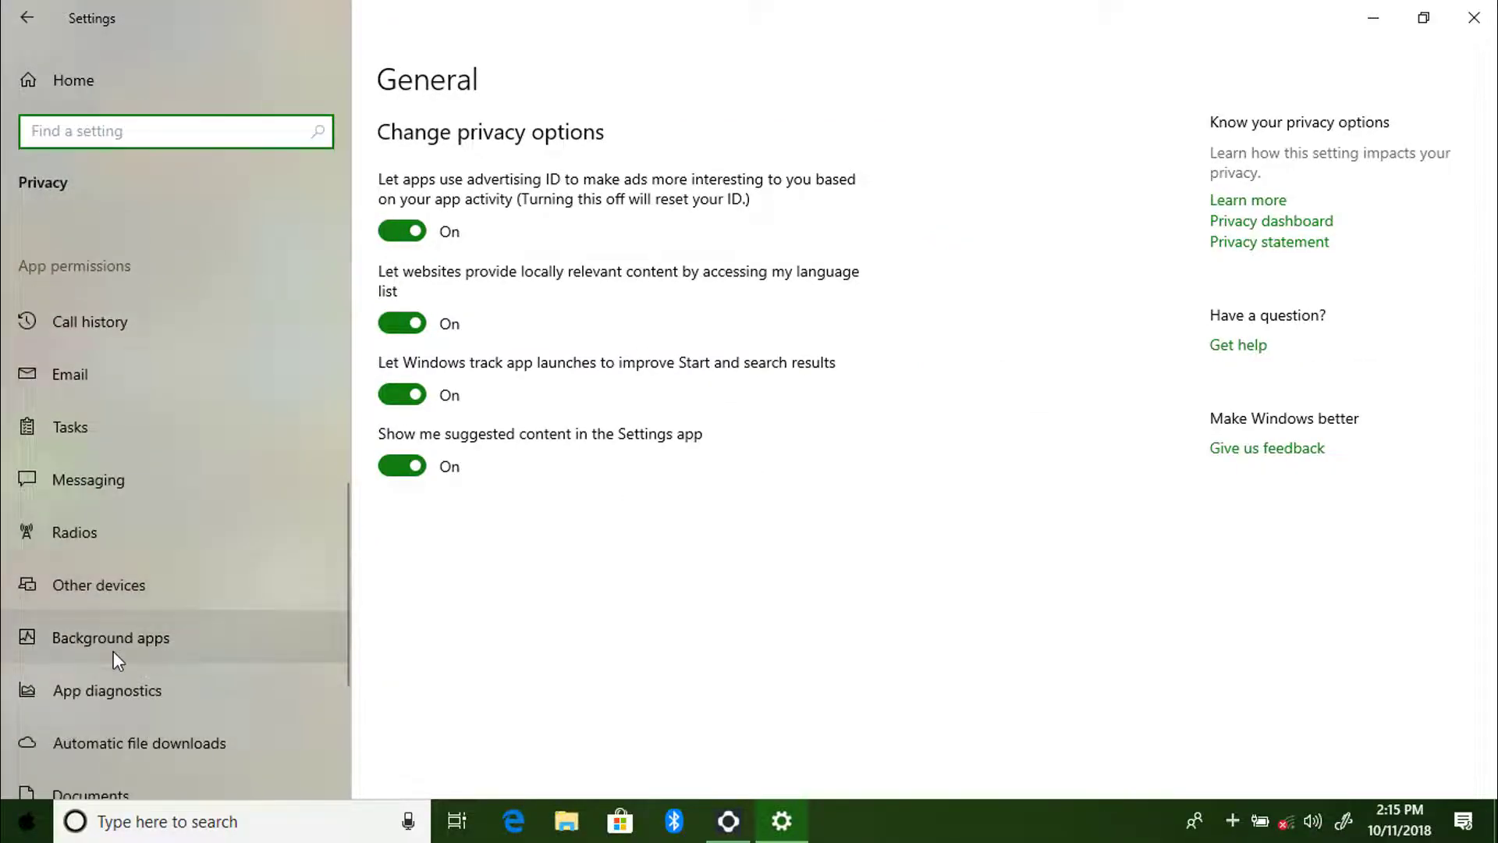
{"action": "left_click", "coordinate": [114, 647]}
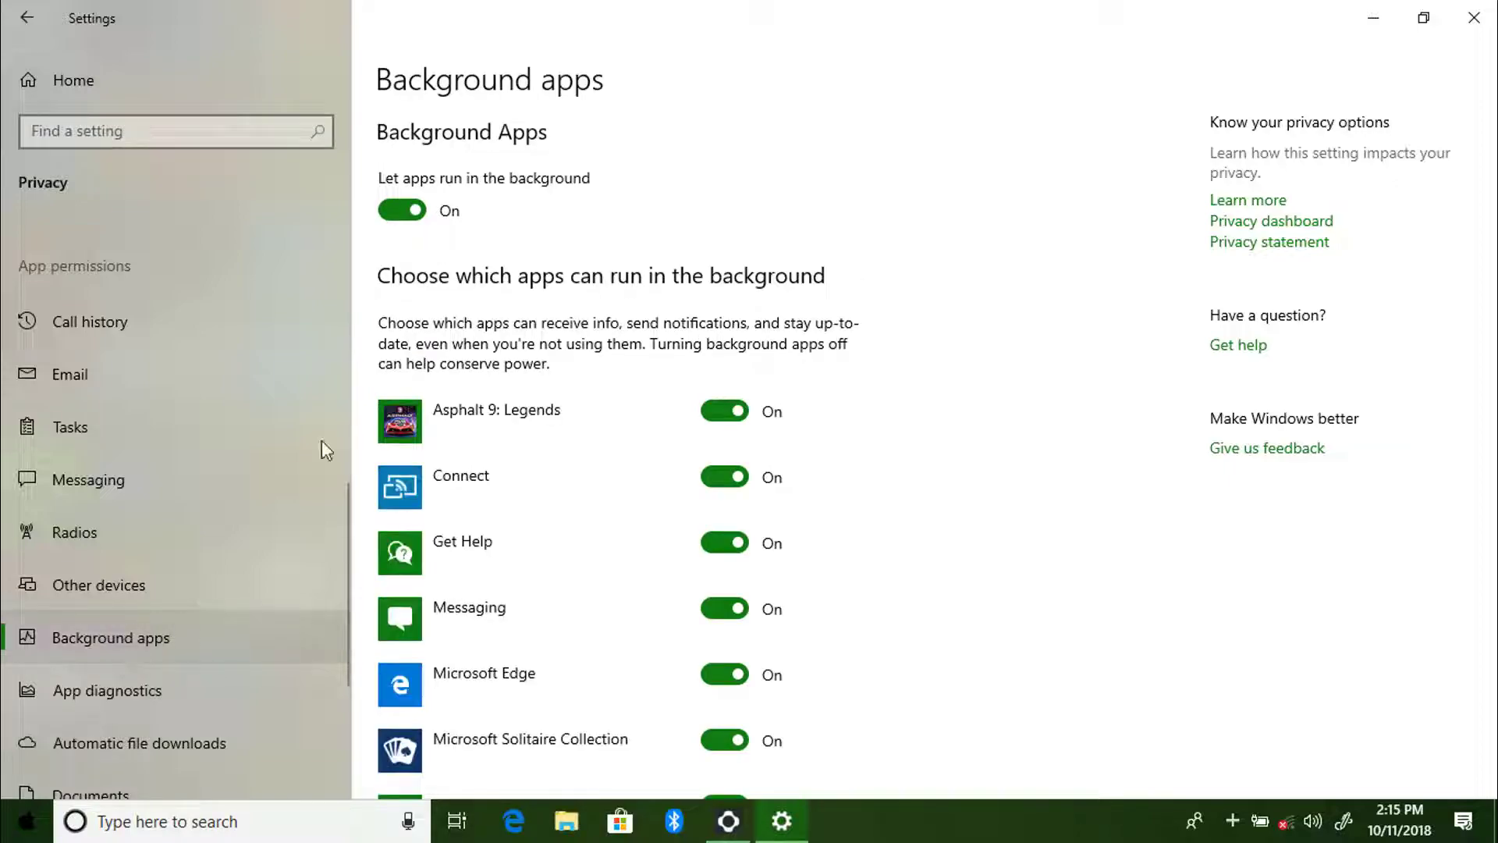
Review the list of background apps and turn off letting apps run in the background
{"action": "scroll", "coordinate": [812, 479], "scroll_direction": "down", "scroll_amount": 2}
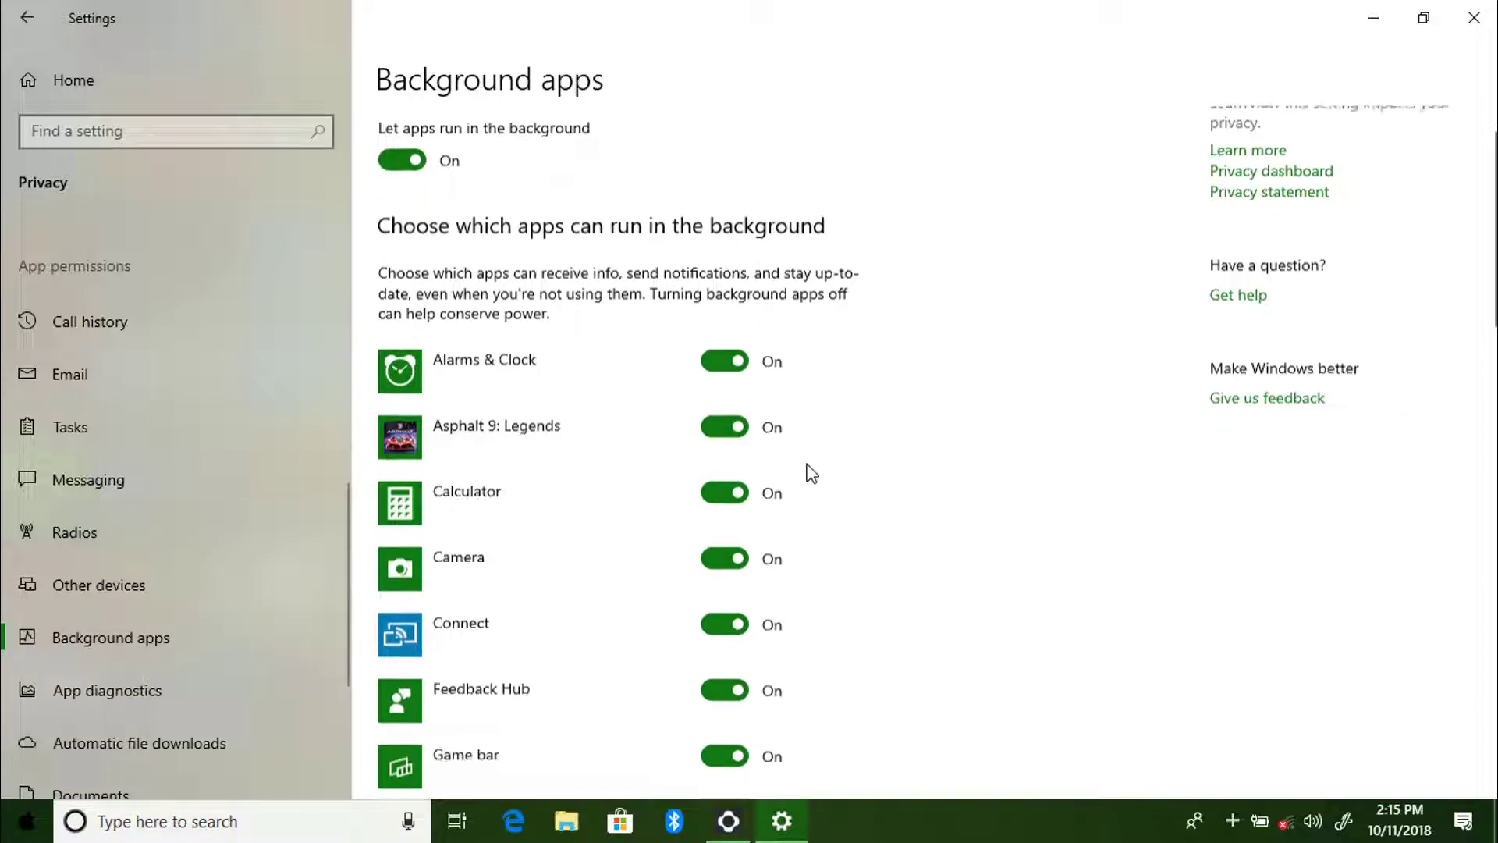
{"action": "scroll", "coordinate": [811, 473], "scroll_direction": "up", "scroll_amount": 2}
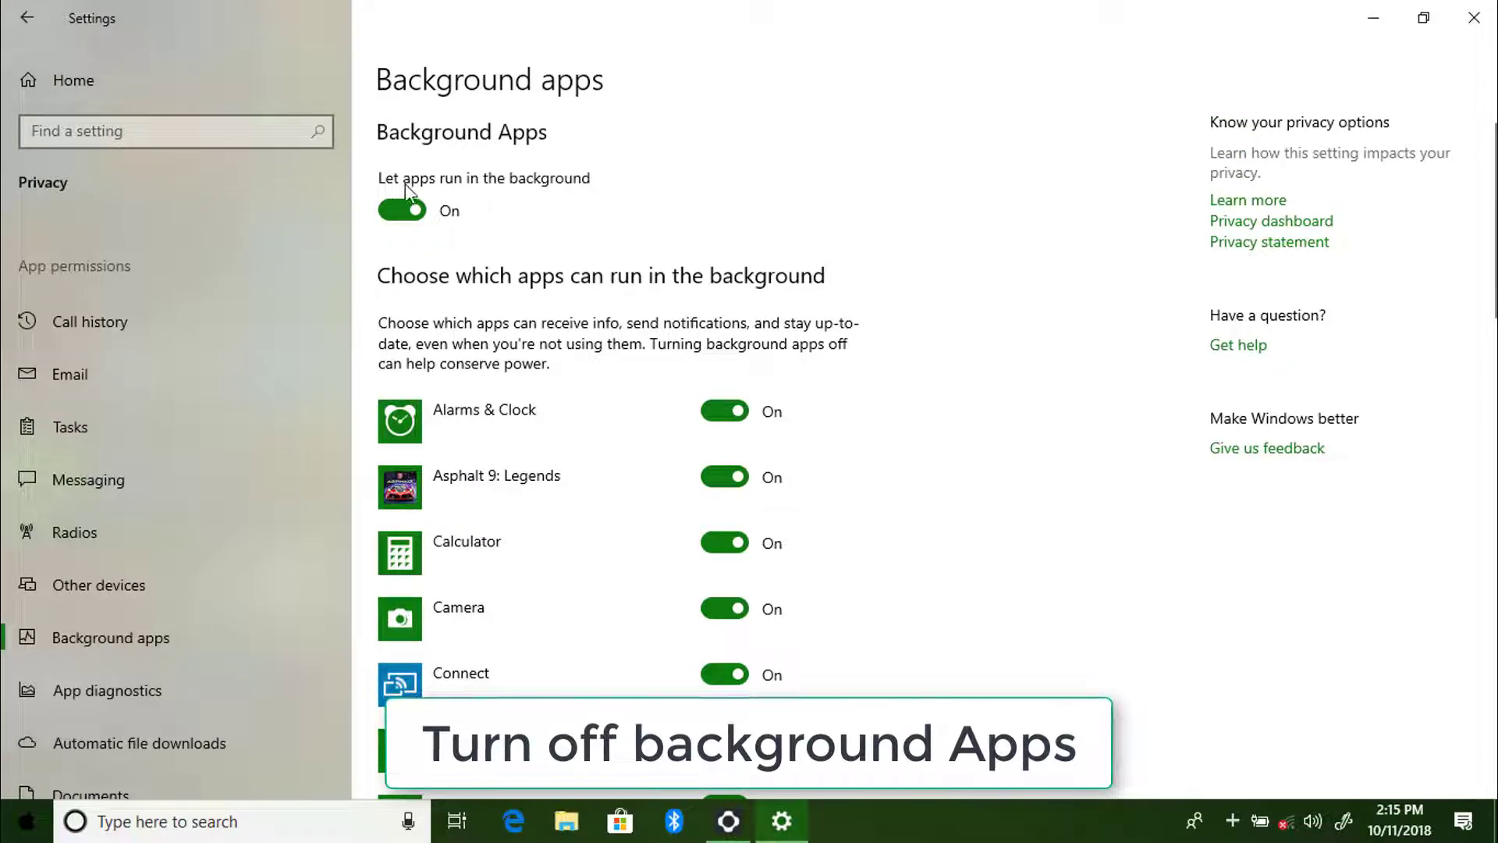
{"action": "left_click", "coordinate": [408, 211]}
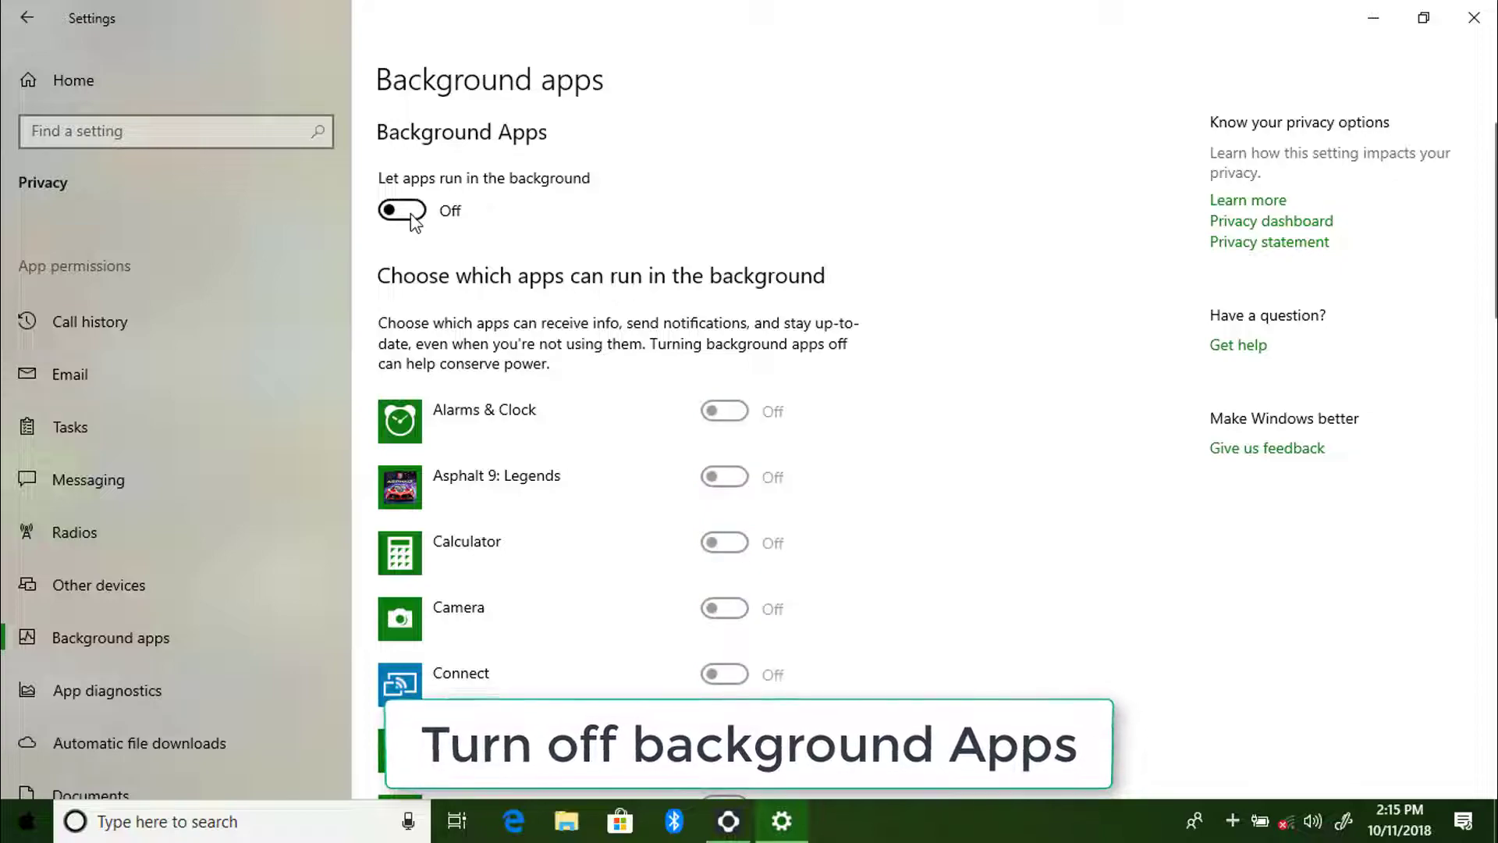
Turn letting apps run in the background back on and review the list of individual apps
{"action": "left_click", "coordinate": [410, 213]}
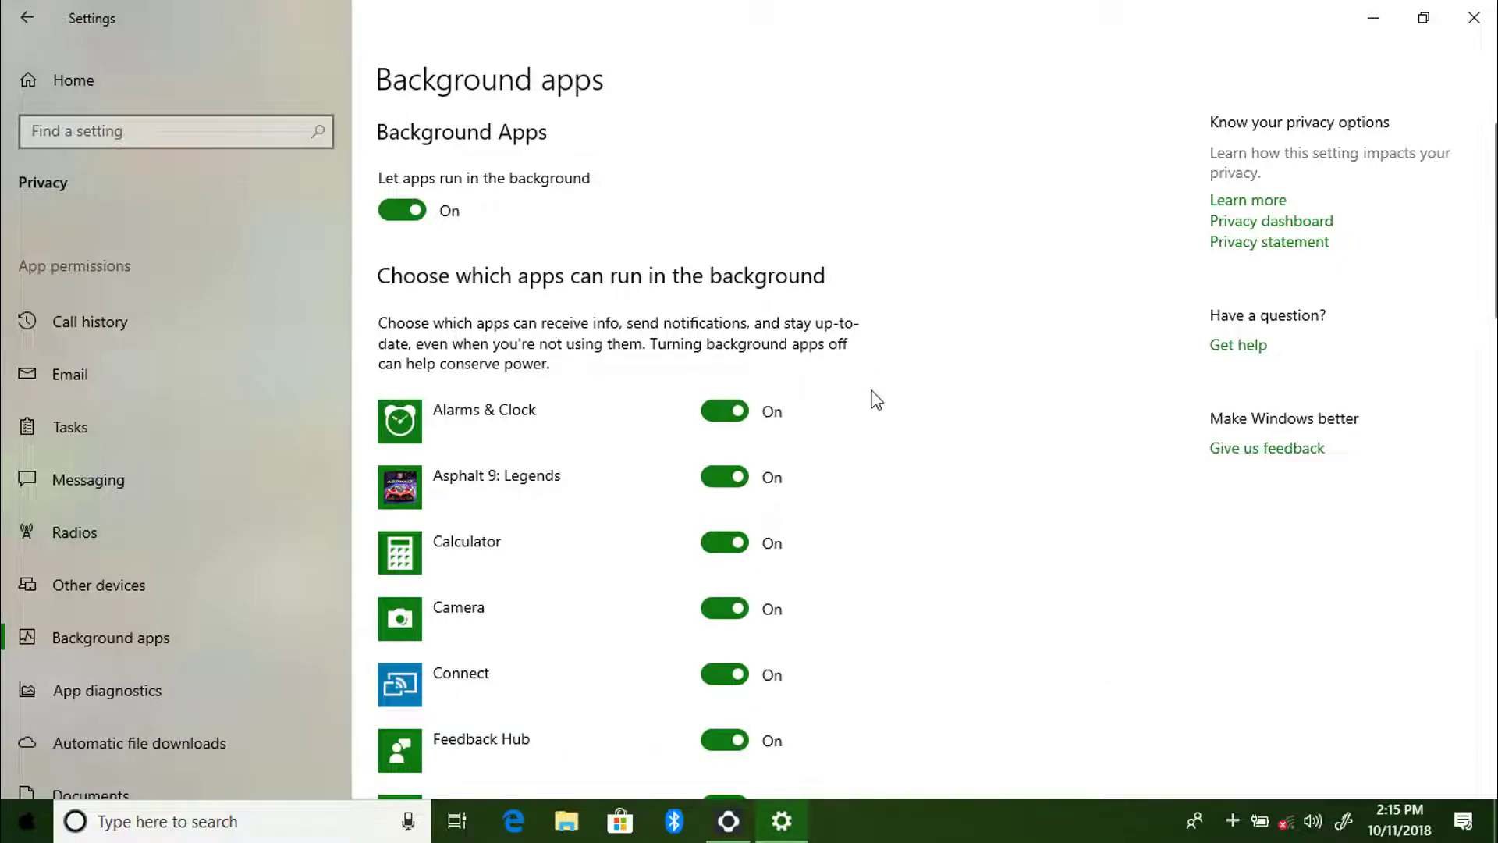
{"action": "scroll", "coordinate": [877, 398], "scroll_direction": "down", "scroll_amount": 15}
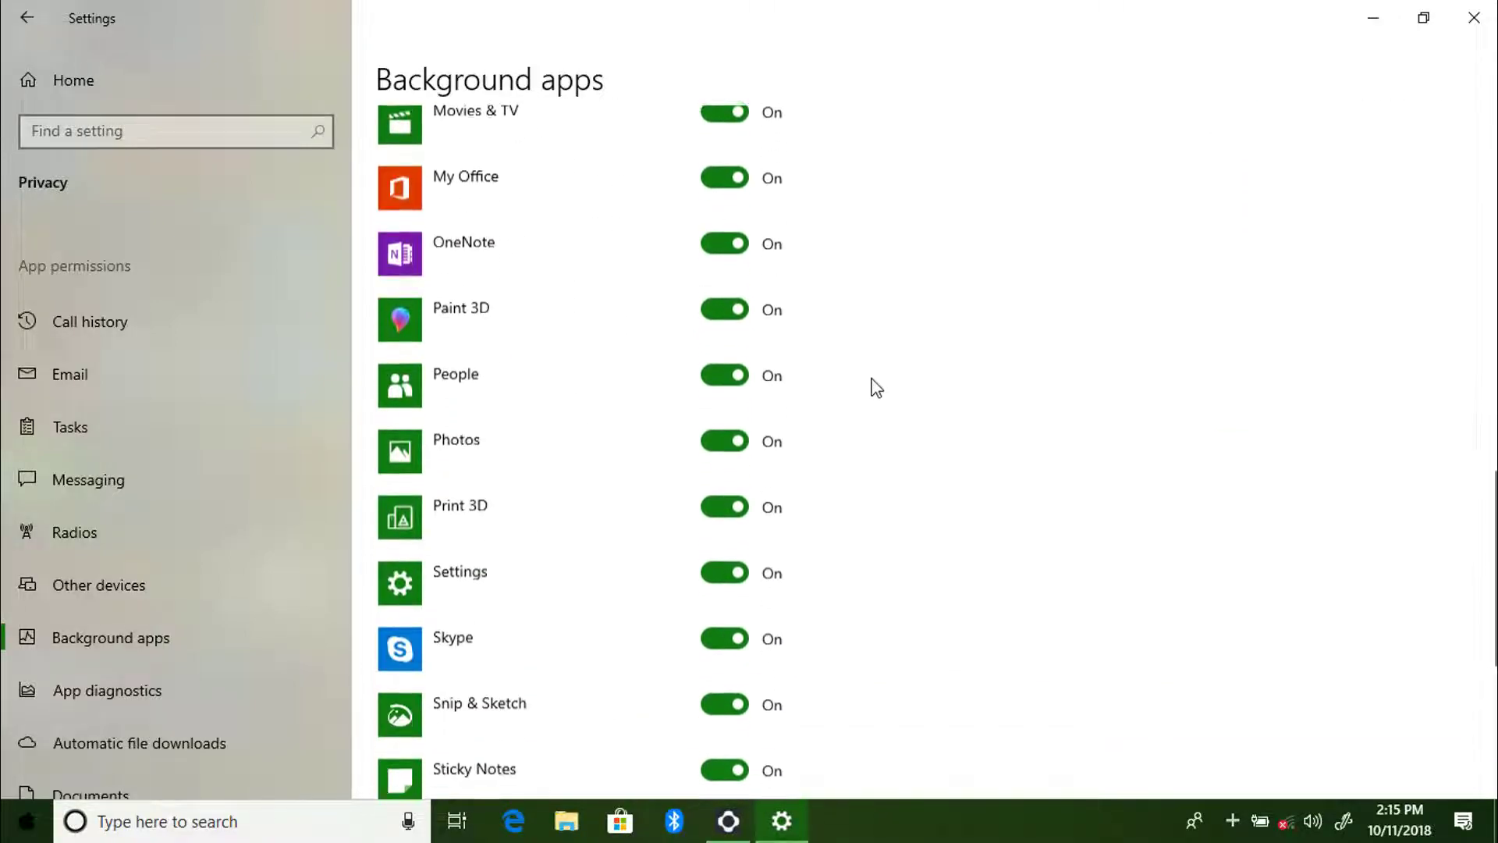
{"action": "scroll", "coordinate": [876, 387], "scroll_direction": "down", "scroll_amount": 6}
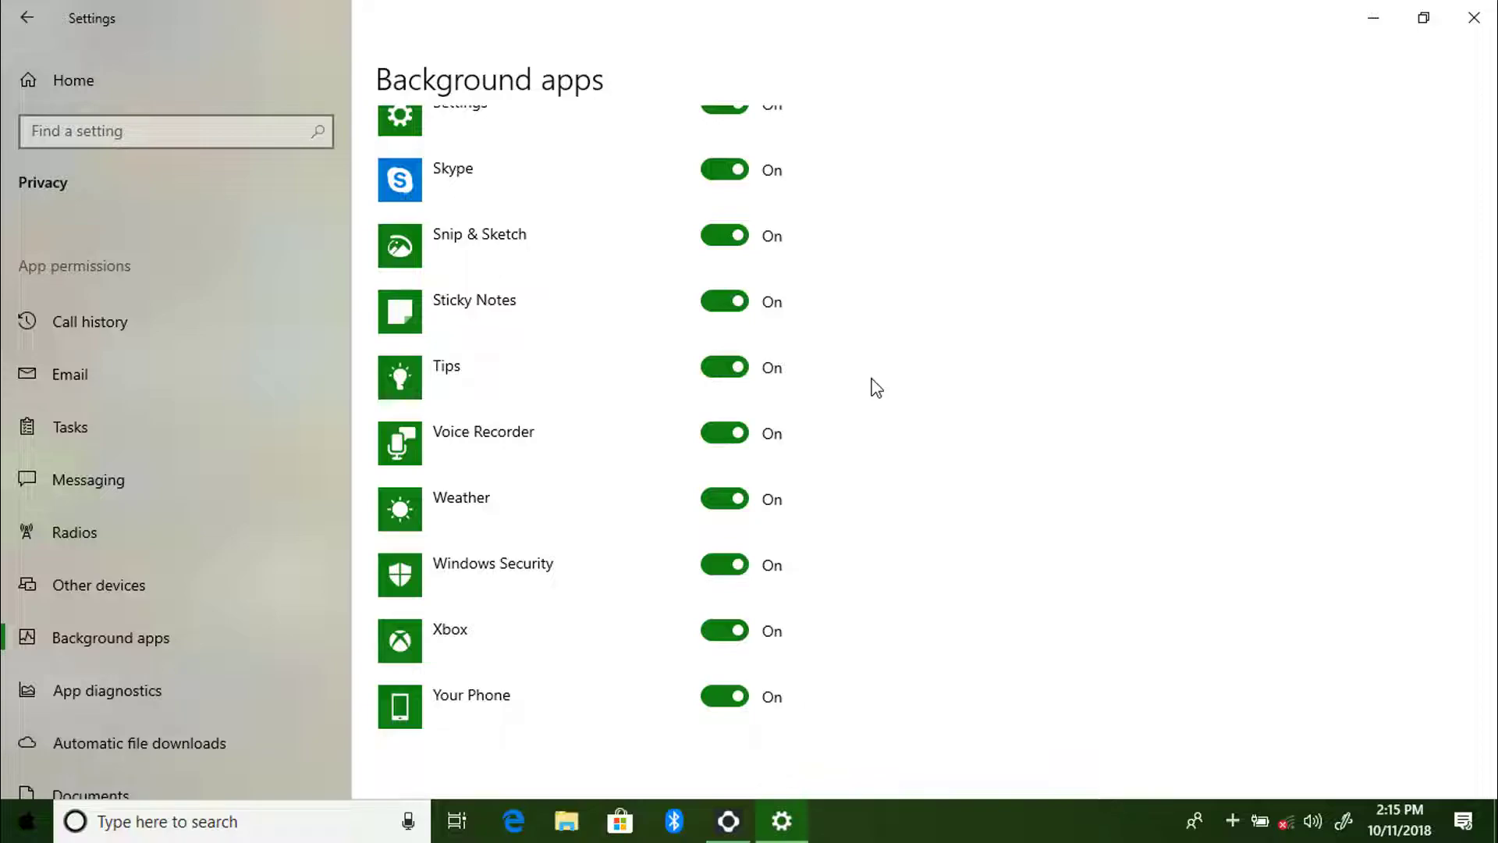
{"action": "scroll", "coordinate": [876, 388], "scroll_direction": "up", "scroll_amount": 20}
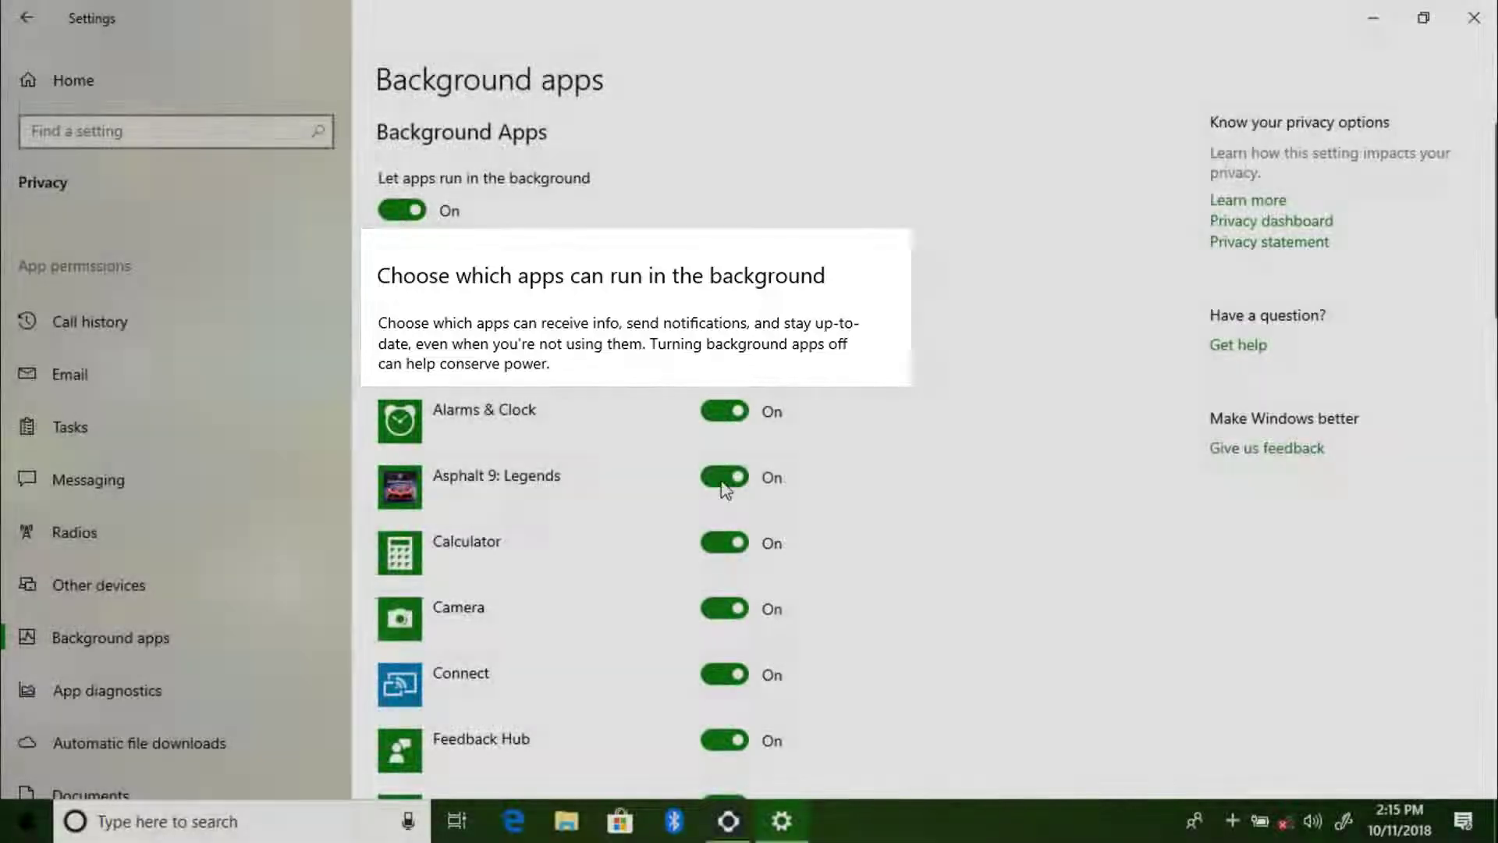
Turn off background running for Asphalt 9: Legends, Calculator, Camera, Connect and Feedback Hub
{"action": "left_click", "coordinate": [719, 475]}
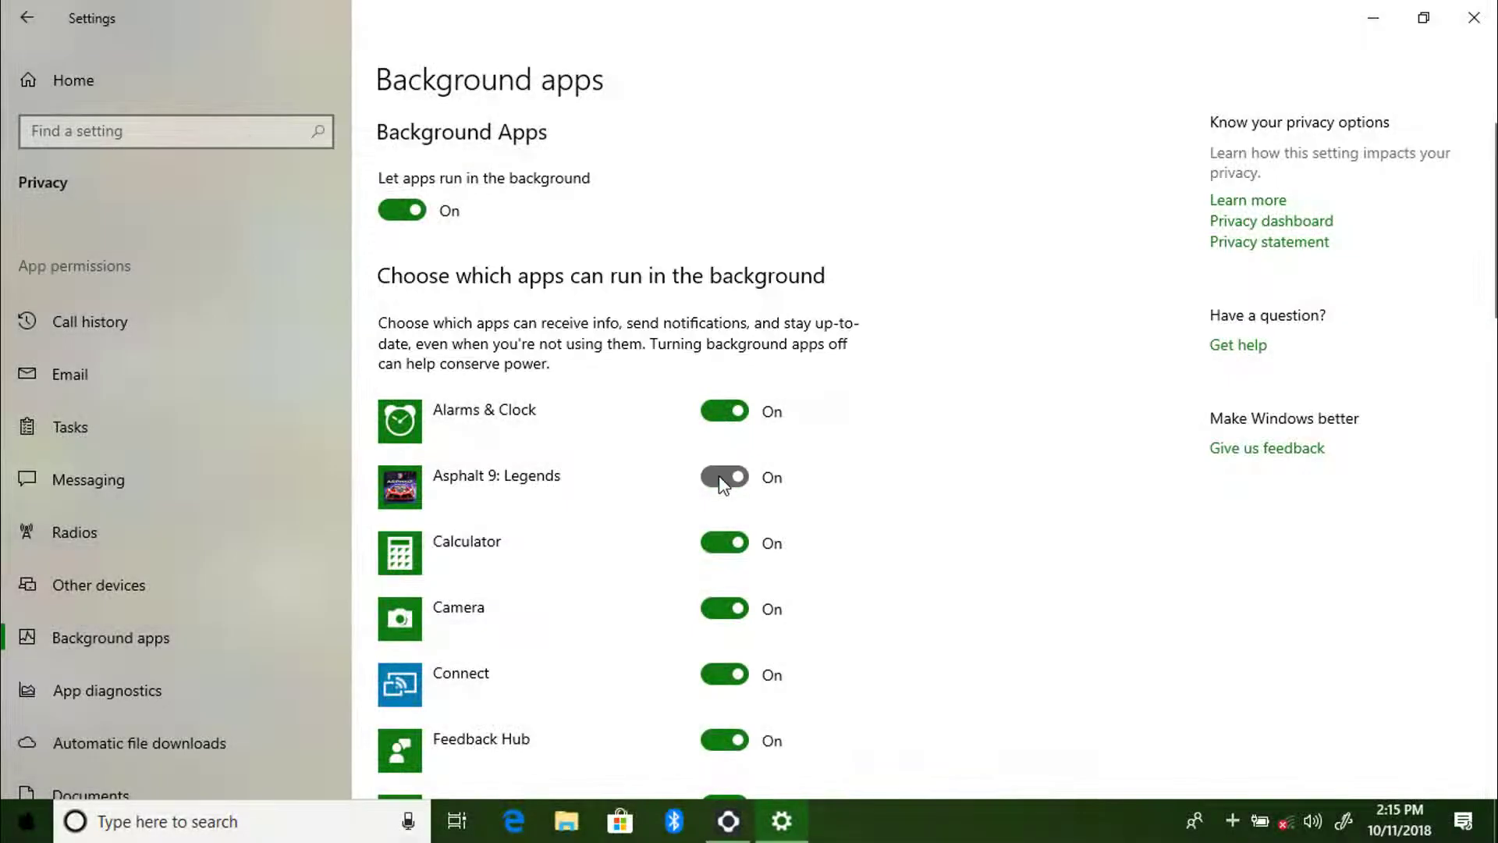
{"action": "left_click", "coordinate": [736, 547]}
{"action": "left_click", "coordinate": [726, 609]}
{"action": "left_click", "coordinate": [726, 674]}
{"action": "left_click", "coordinate": [725, 740]}
Turn off background running for the apps from Game bar through Mixed Reality Viewer
{"action": "scroll", "coordinate": [818, 676], "scroll_direction": "down", "scroll_amount": 1}
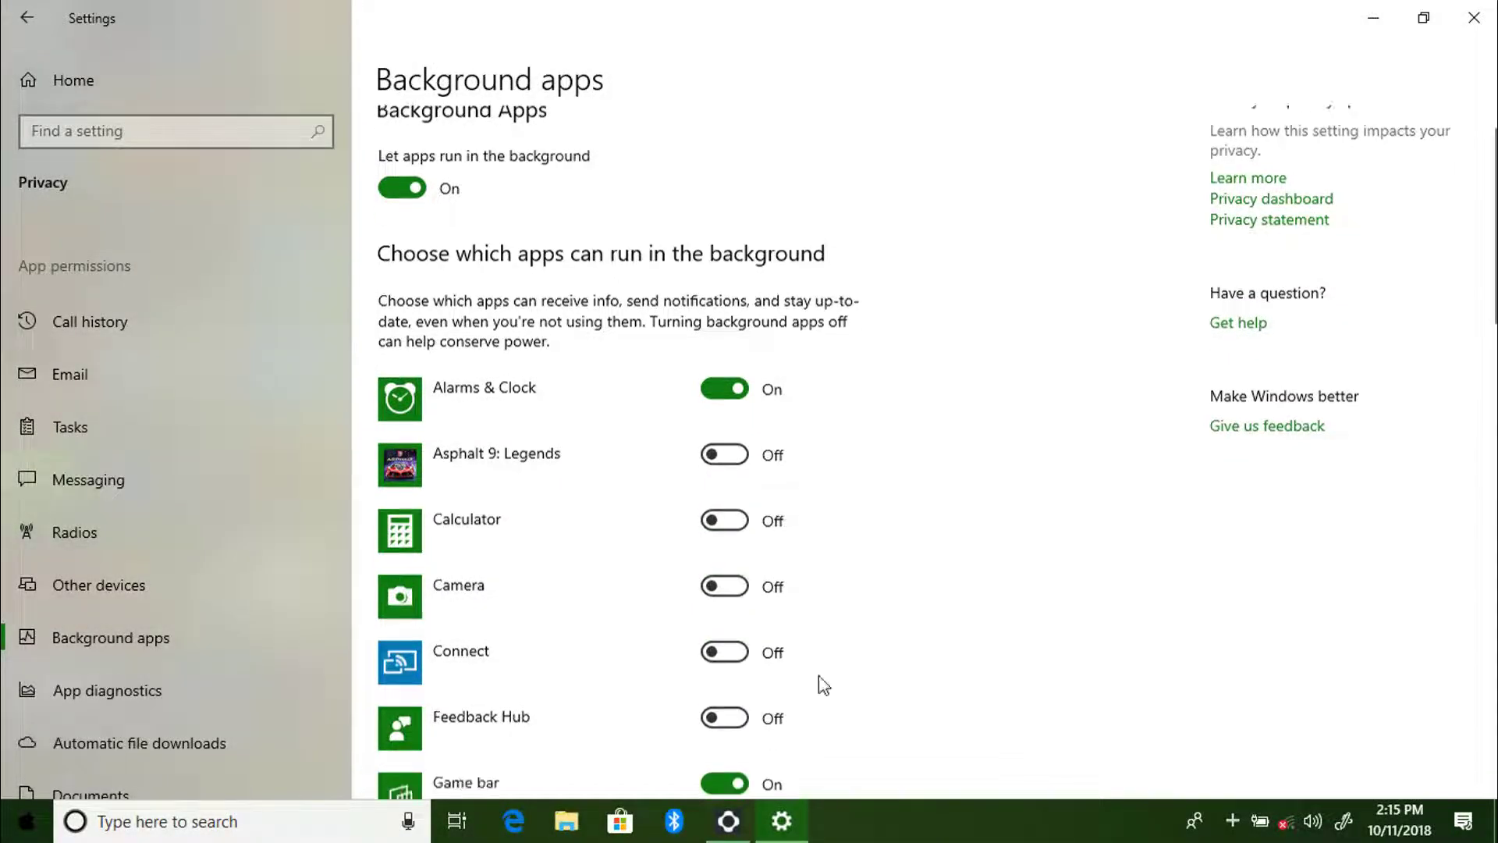
{"action": "scroll", "coordinate": [817, 676], "scroll_direction": "down", "scroll_amount": 3}
{"action": "left_click", "coordinate": [726, 492]}
{"action": "left_click", "coordinate": [726, 558]}
{"action": "left_click", "coordinate": [726, 624]}
{"action": "left_click", "coordinate": [726, 690]}
{"action": "scroll", "coordinate": [725, 686], "scroll_direction": "down", "scroll_amount": 5}
{"action": "left_click", "coordinate": [722, 348]}
{"action": "left_click", "coordinate": [723, 419]}
{"action": "left_click", "coordinate": [723, 616]}
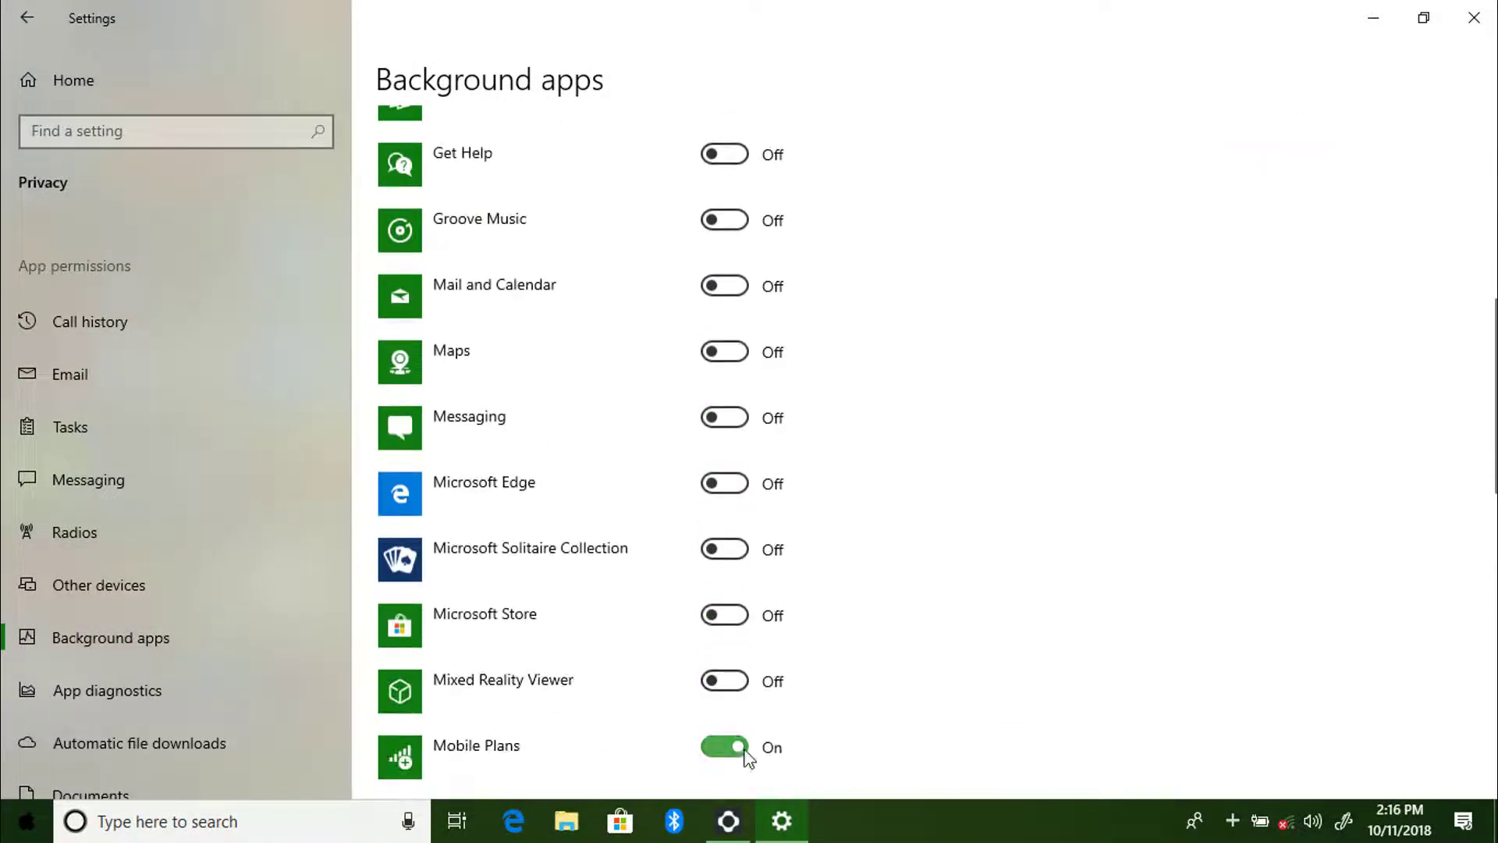
Turn off background running for the apps from Mobile Plans through Sticky Notes
{"action": "left_click", "coordinate": [726, 746]}
{"action": "scroll", "coordinate": [728, 702], "scroll_direction": "down", "scroll_amount": 6}
{"action": "left_click", "coordinate": [726, 651]}
{"action": "left_click", "coordinate": [726, 586]}
{"action": "left_click", "coordinate": [725, 322]}
{"action": "scroll", "coordinate": [784, 363], "scroll_direction": "down", "scroll_amount": 5}
{"action": "left_click", "coordinate": [726, 401]}
{"action": "left_click", "coordinate": [725, 595]}
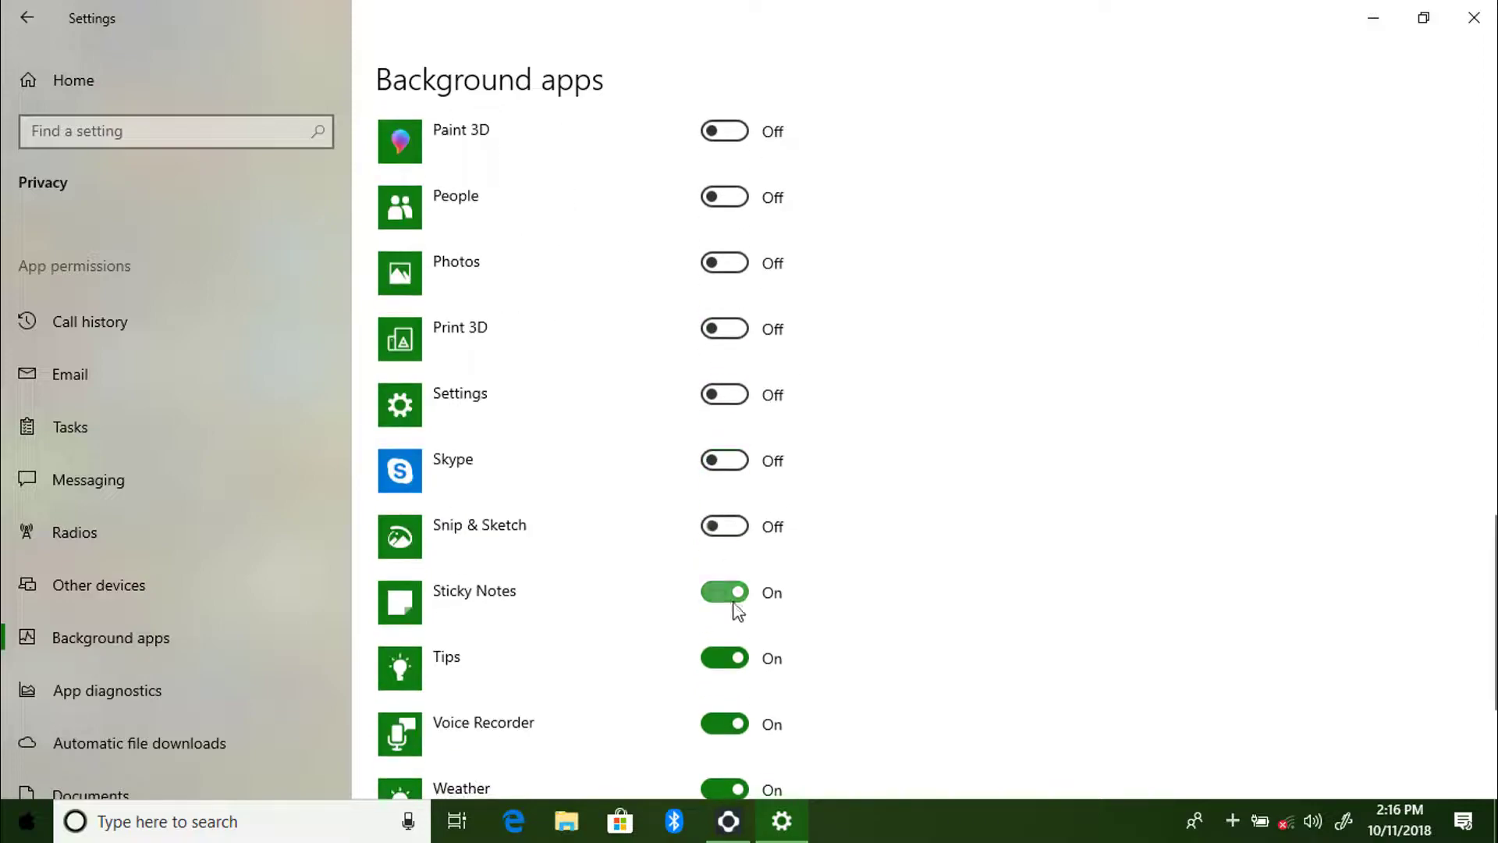
Turn off background running for the remaining apps at the end of the list, from Tips onward
{"action": "left_click", "coordinate": [726, 724]}
{"action": "scroll", "coordinate": [741, 718], "scroll_direction": "down", "scroll_amount": 3}
{"action": "left_click", "coordinate": [726, 530]}
{"action": "left_click", "coordinate": [726, 595]}
{"action": "scroll", "coordinate": [738, 710], "scroll_direction": "up", "scroll_amount": 15}
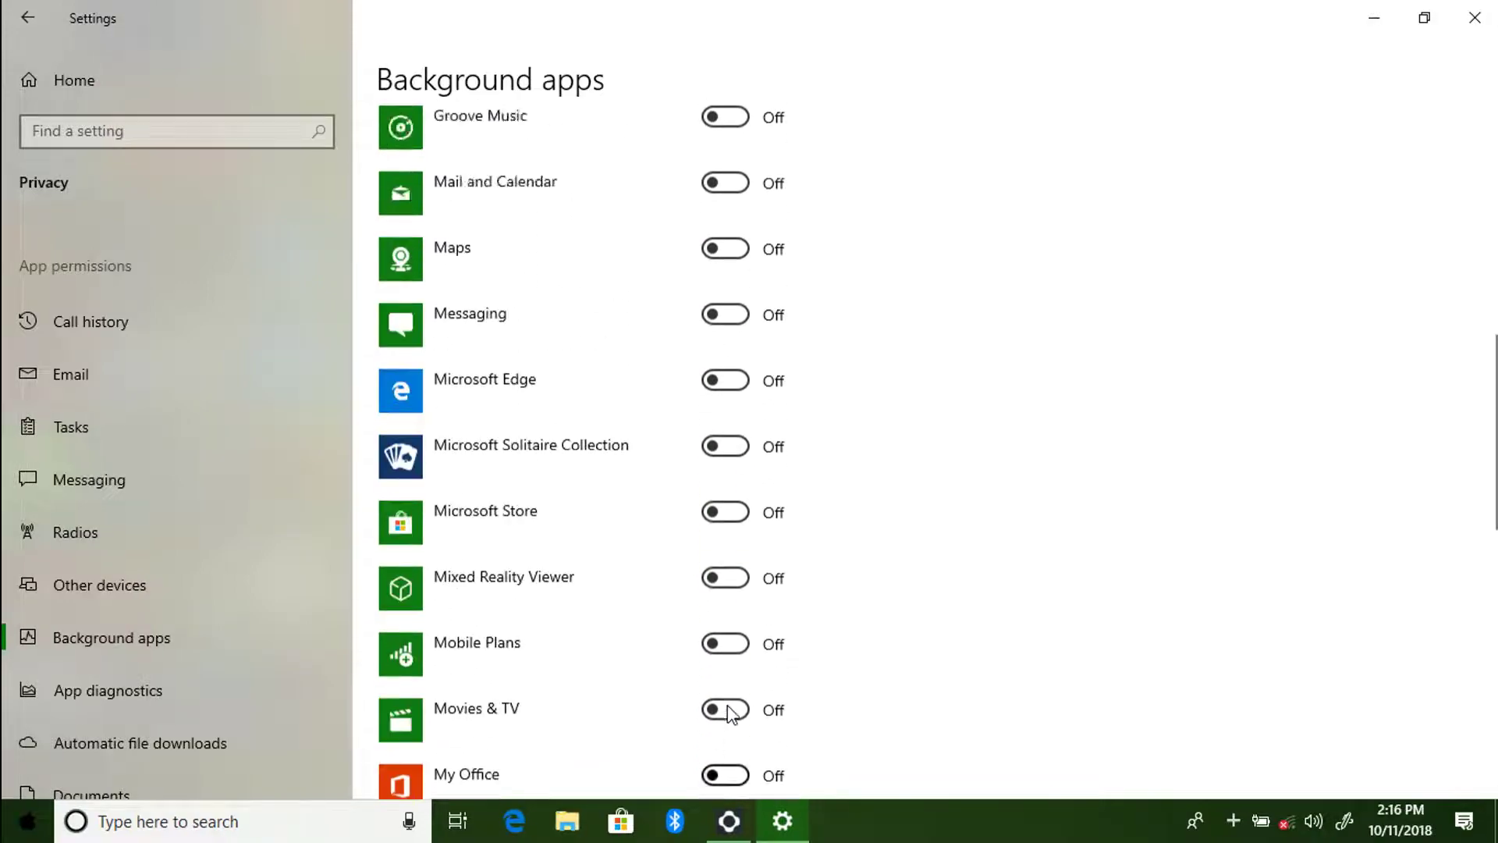
{"action": "scroll", "coordinate": [739, 737], "scroll_direction": "up", "scroll_amount": 3}
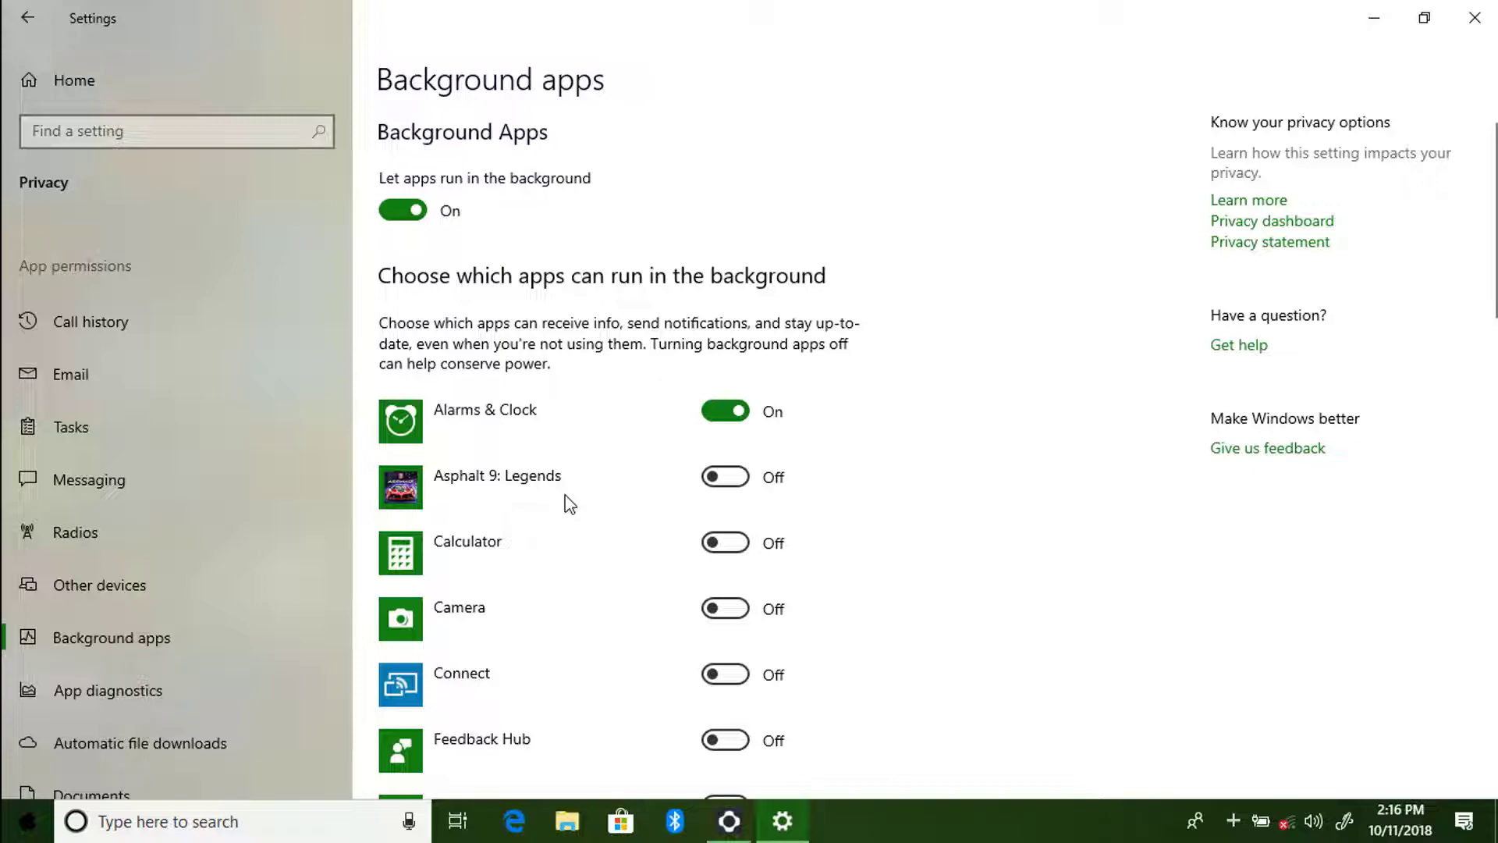
Leave the Background apps page, minimize Settings and open Power Options in a maximized window
{"action": "left_click", "coordinate": [41, 27]}
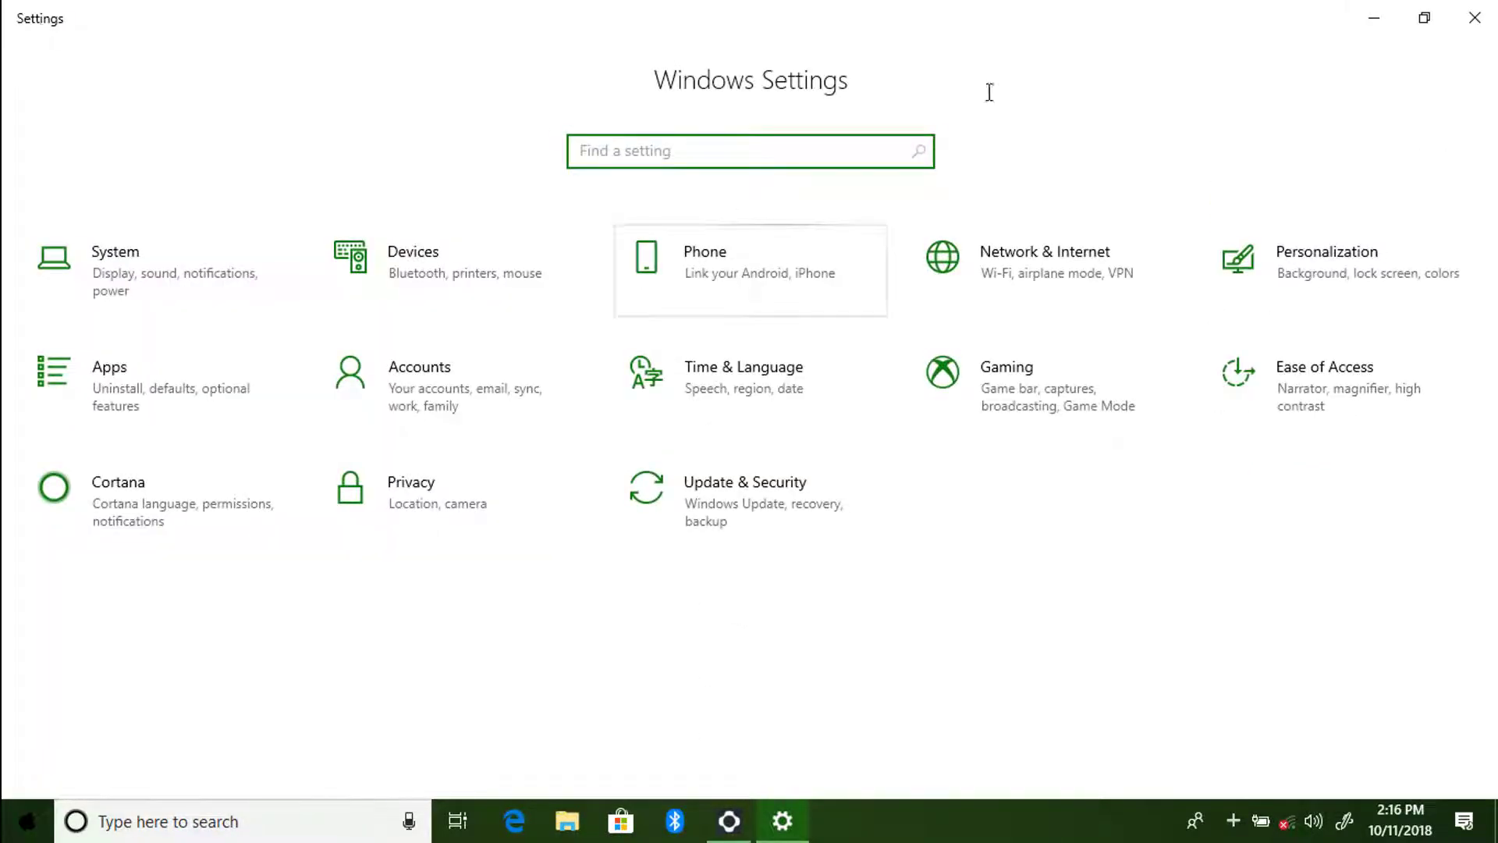
{"action": "left_click", "coordinate": [1377, 18]}
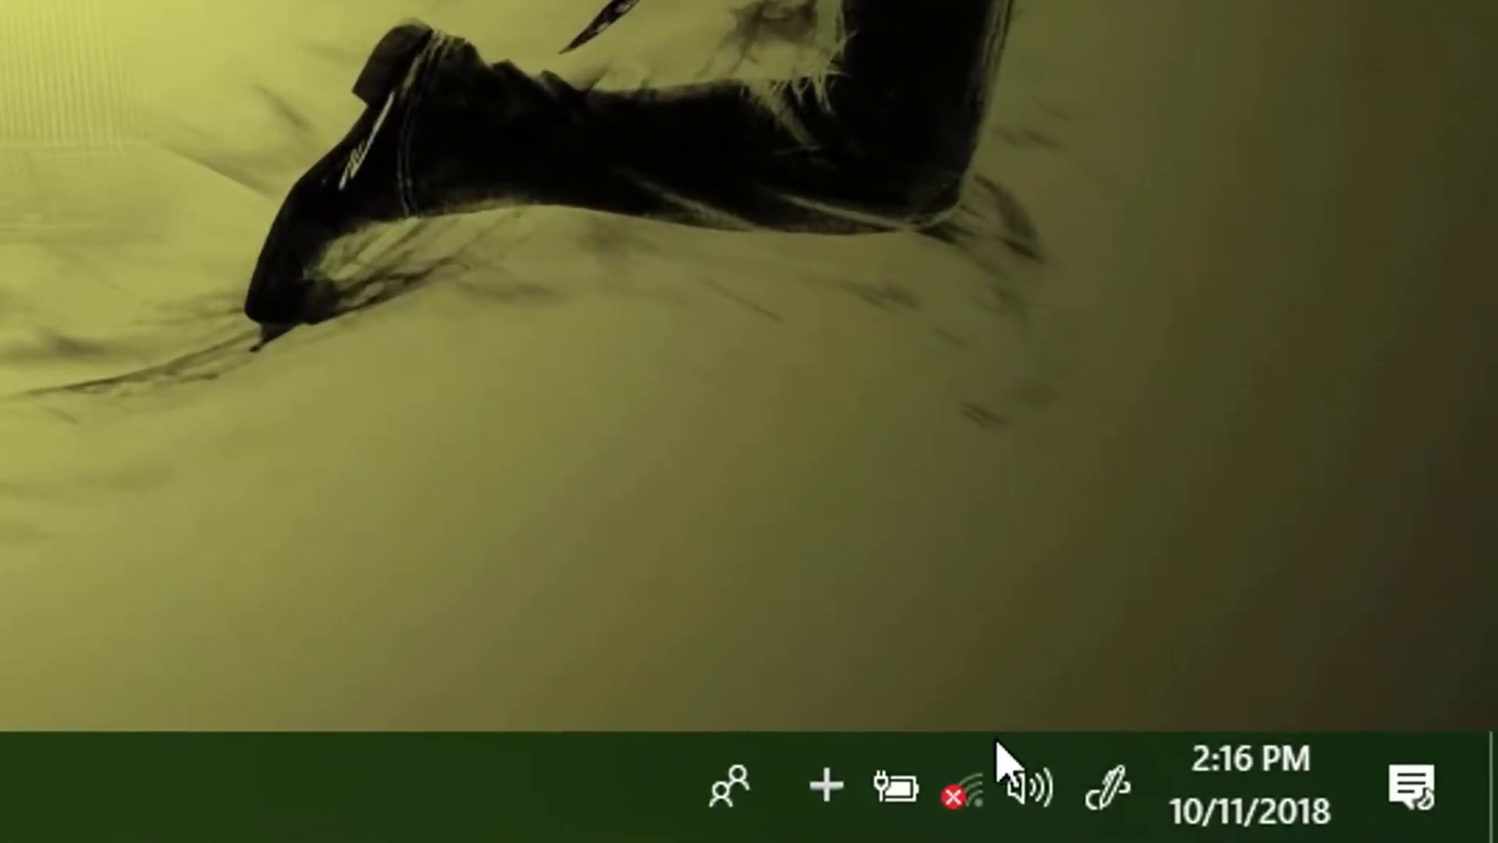
{"action": "right_click", "coordinate": [916, 784]}
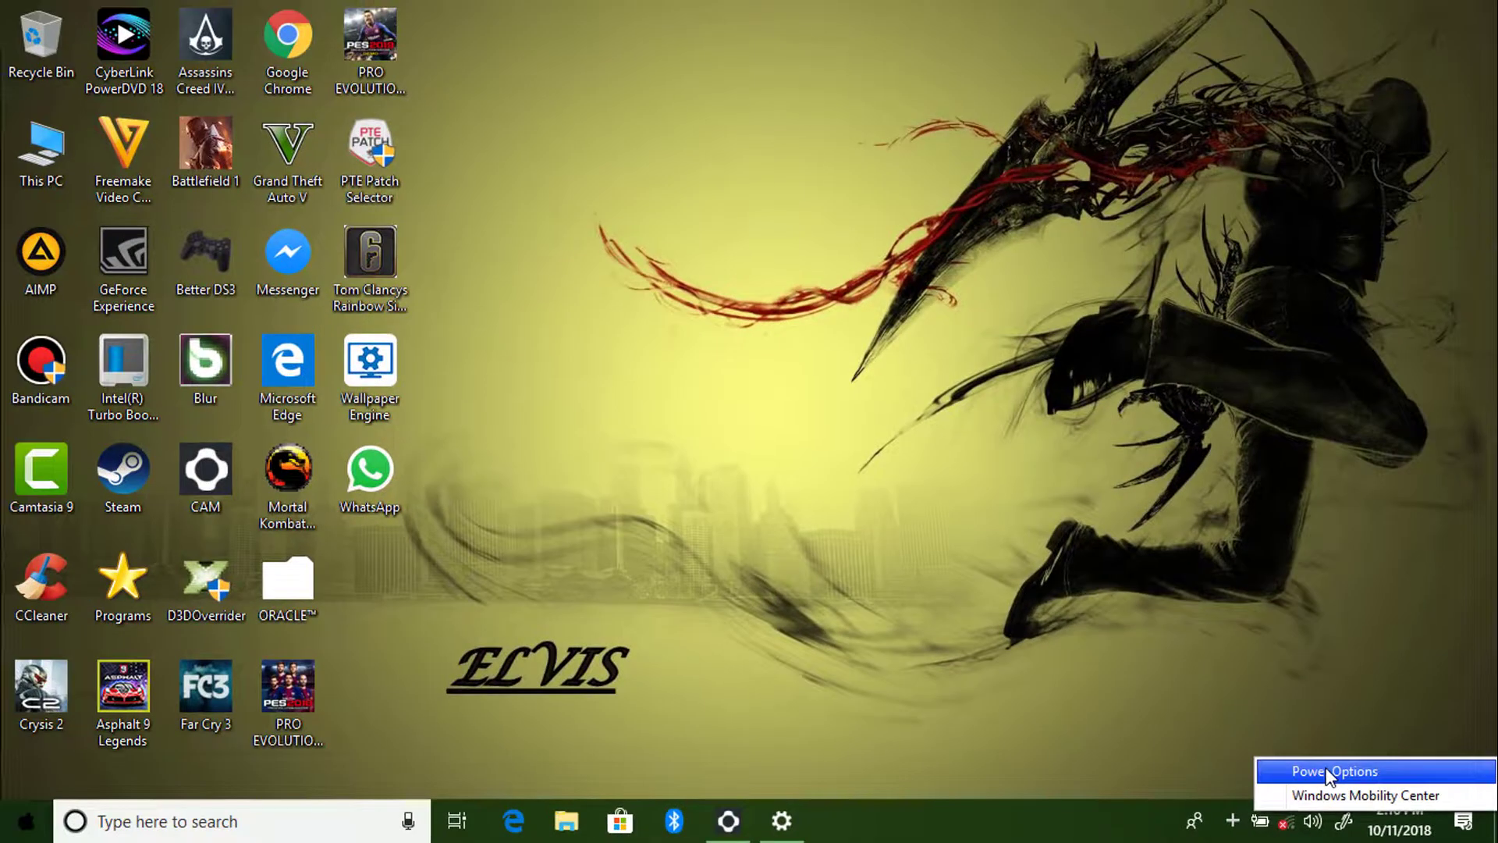
{"action": "left_click", "coordinate": [1329, 771]}
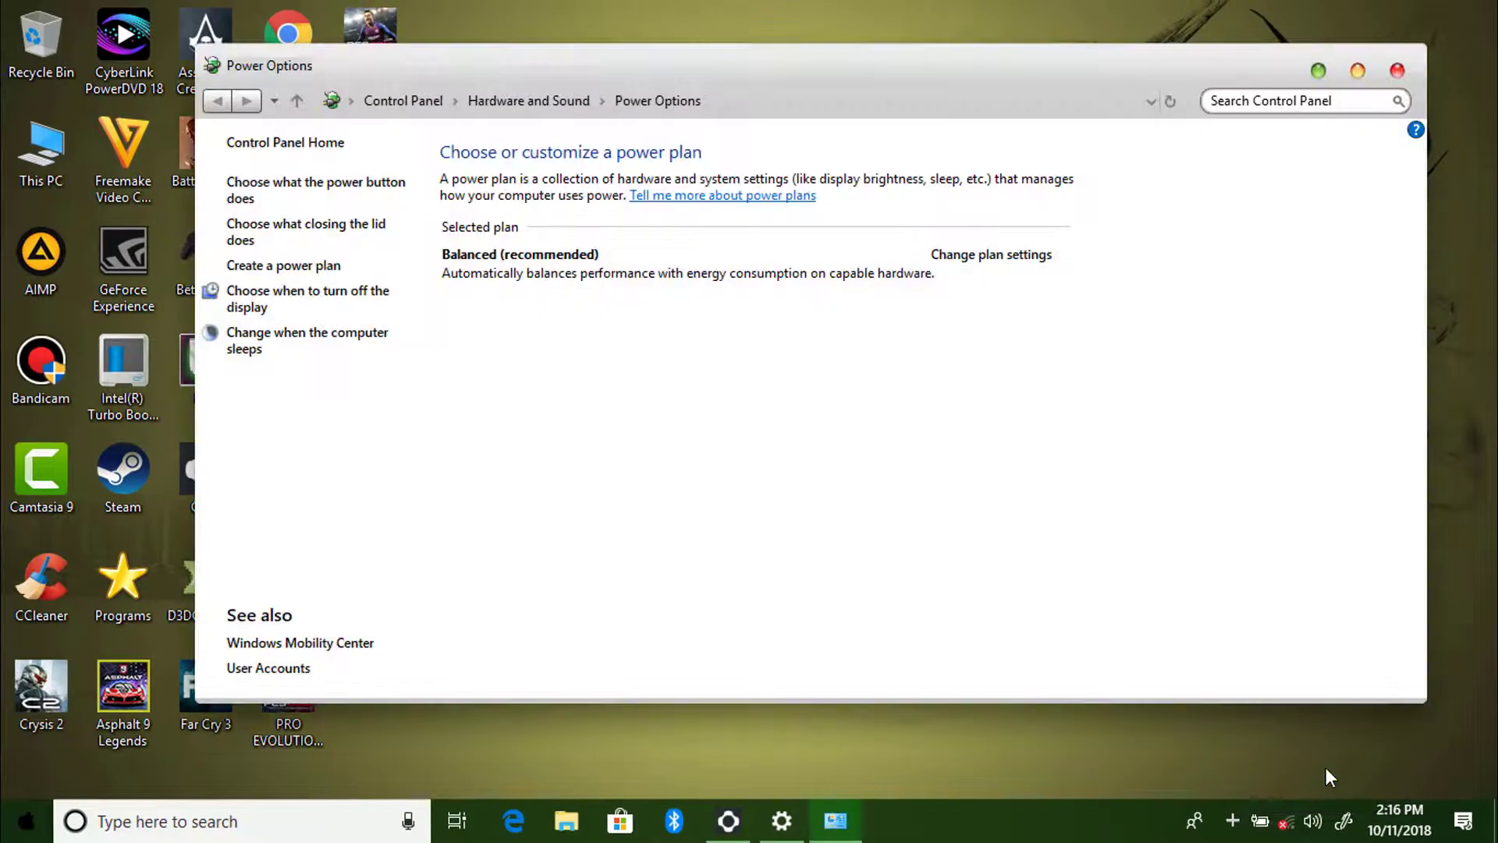
{"action": "double_click", "coordinate": [854, 78]}
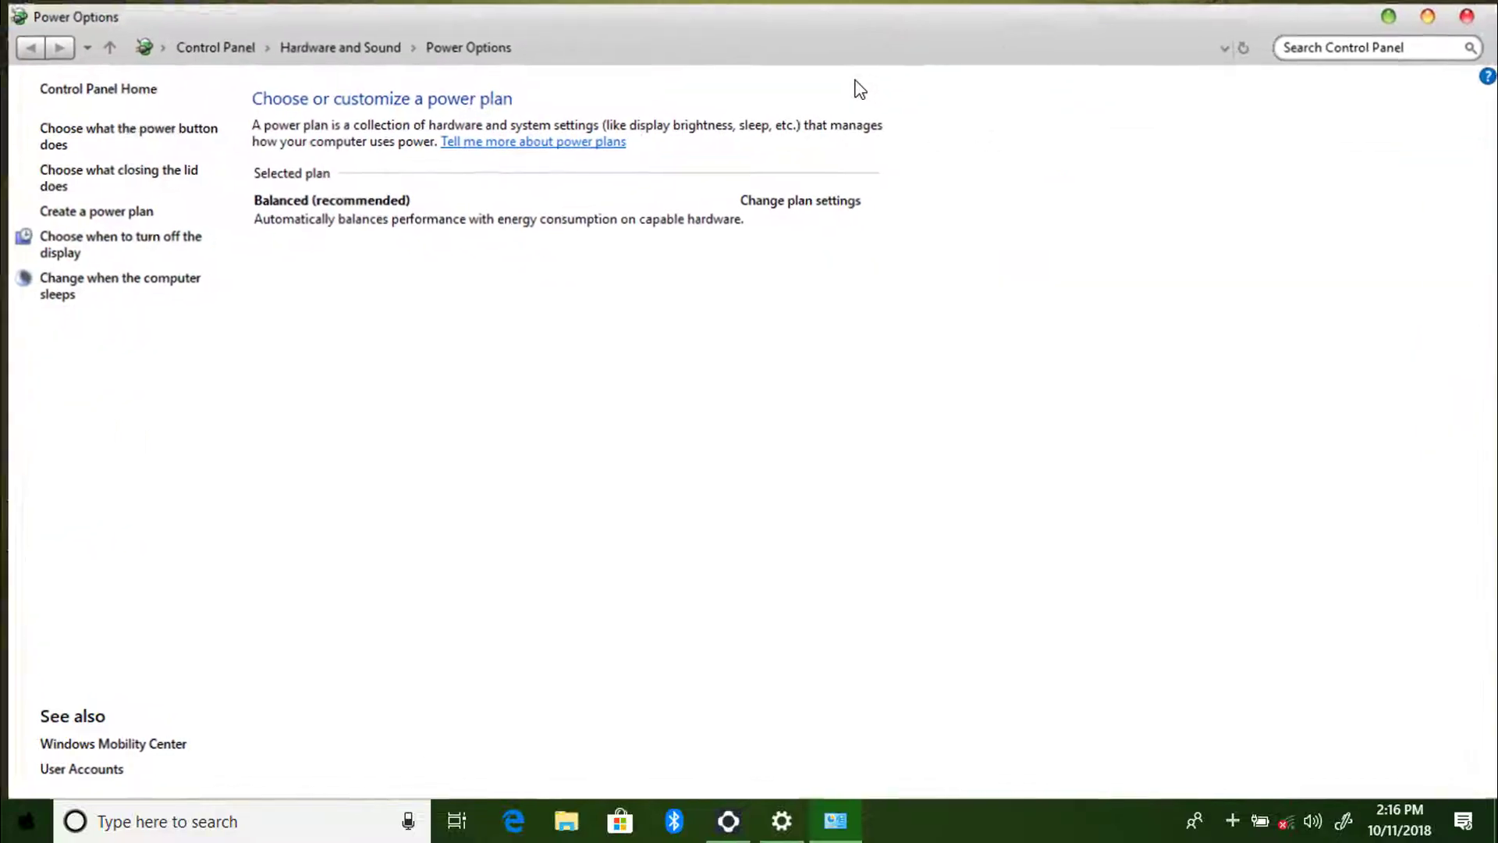
Open the advanced power settings of the Balanced plan and move the dialog toward the middle of the screen
{"action": "left_click", "coordinate": [765, 204]}
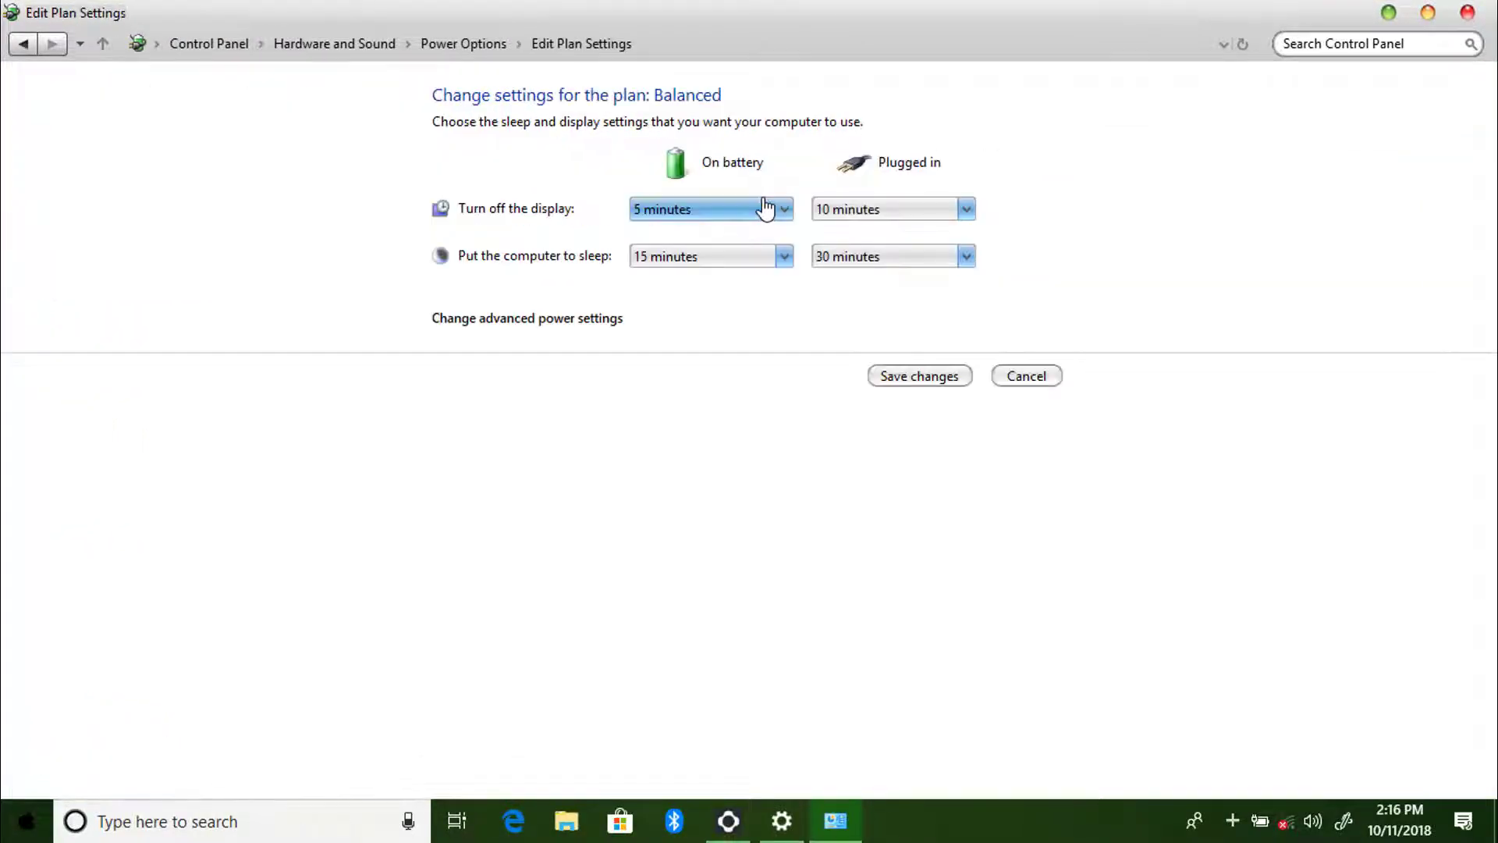
{"action": "left_click", "coordinate": [577, 322]}
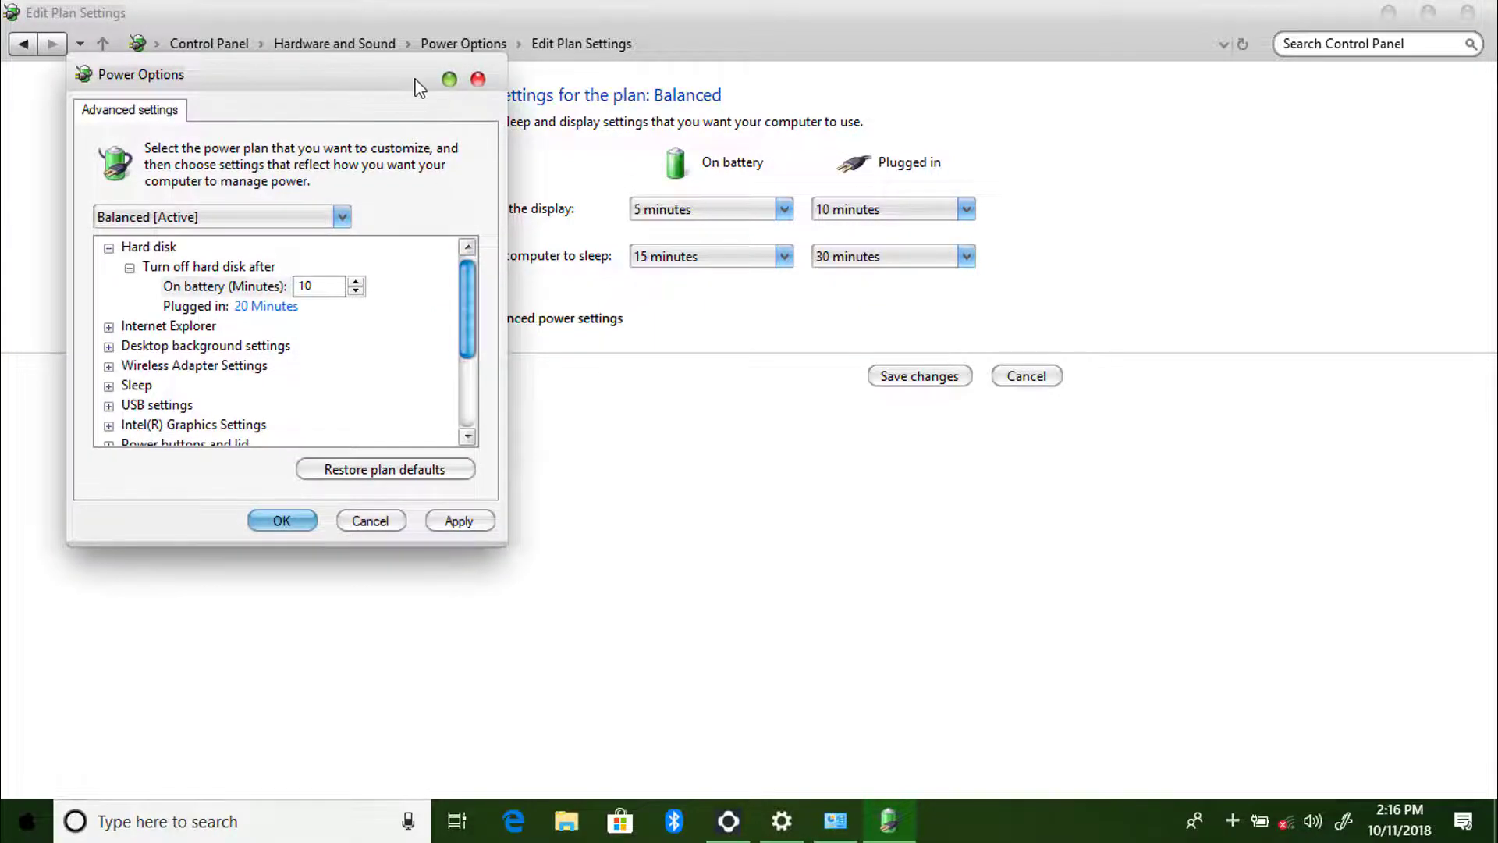
{"action": "left_click_drag", "start_coordinate": [420, 87], "coordinate": [836, 133]}
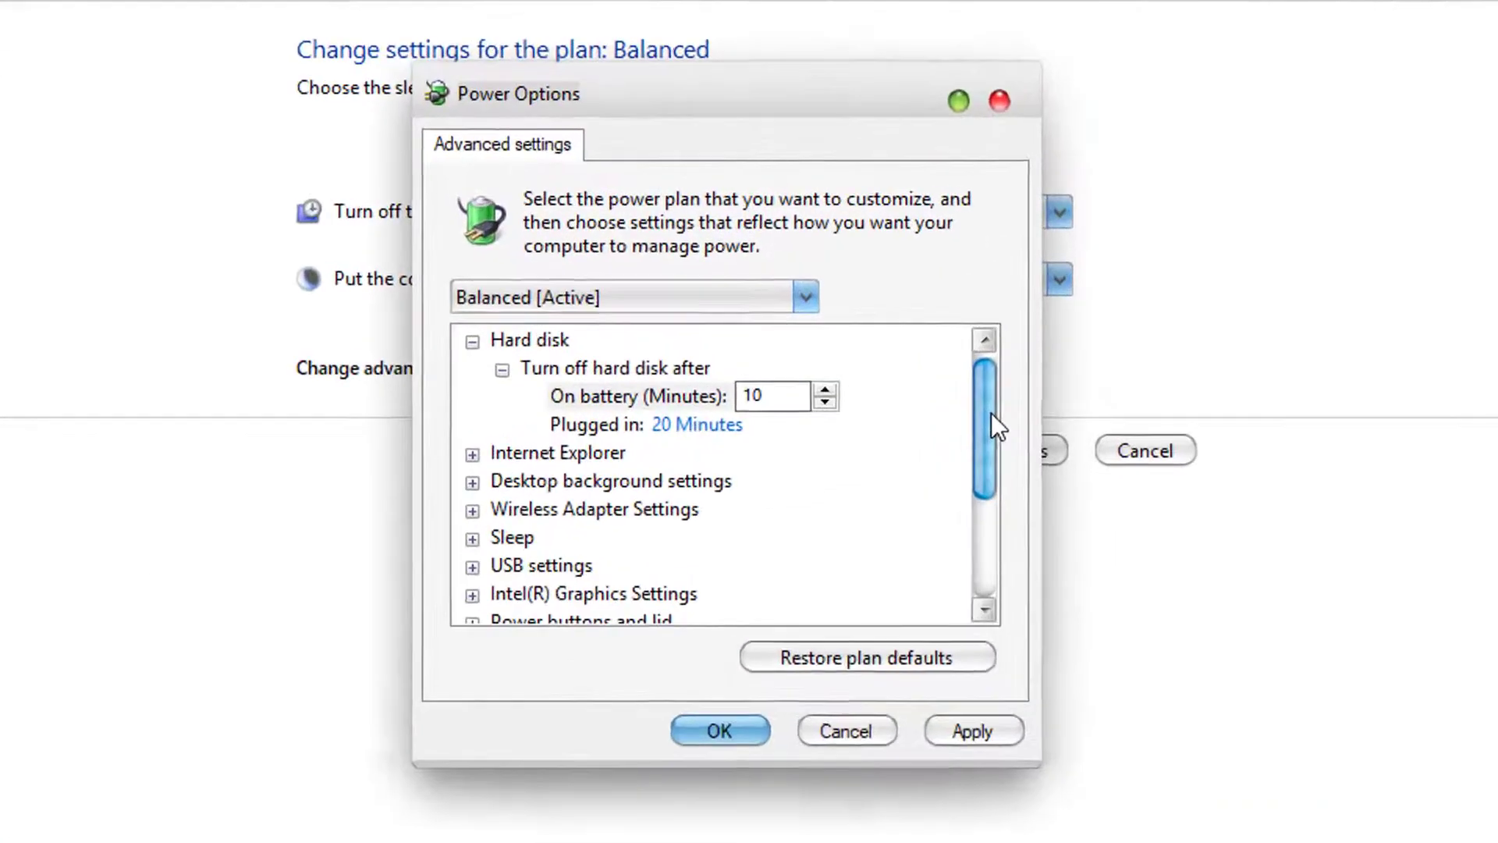
Set the Intel(R) Graphics Power Plan to Maximum Performance for On battery
{"action": "left_click_drag", "start_coordinate": [991, 413], "coordinate": [996, 479]}
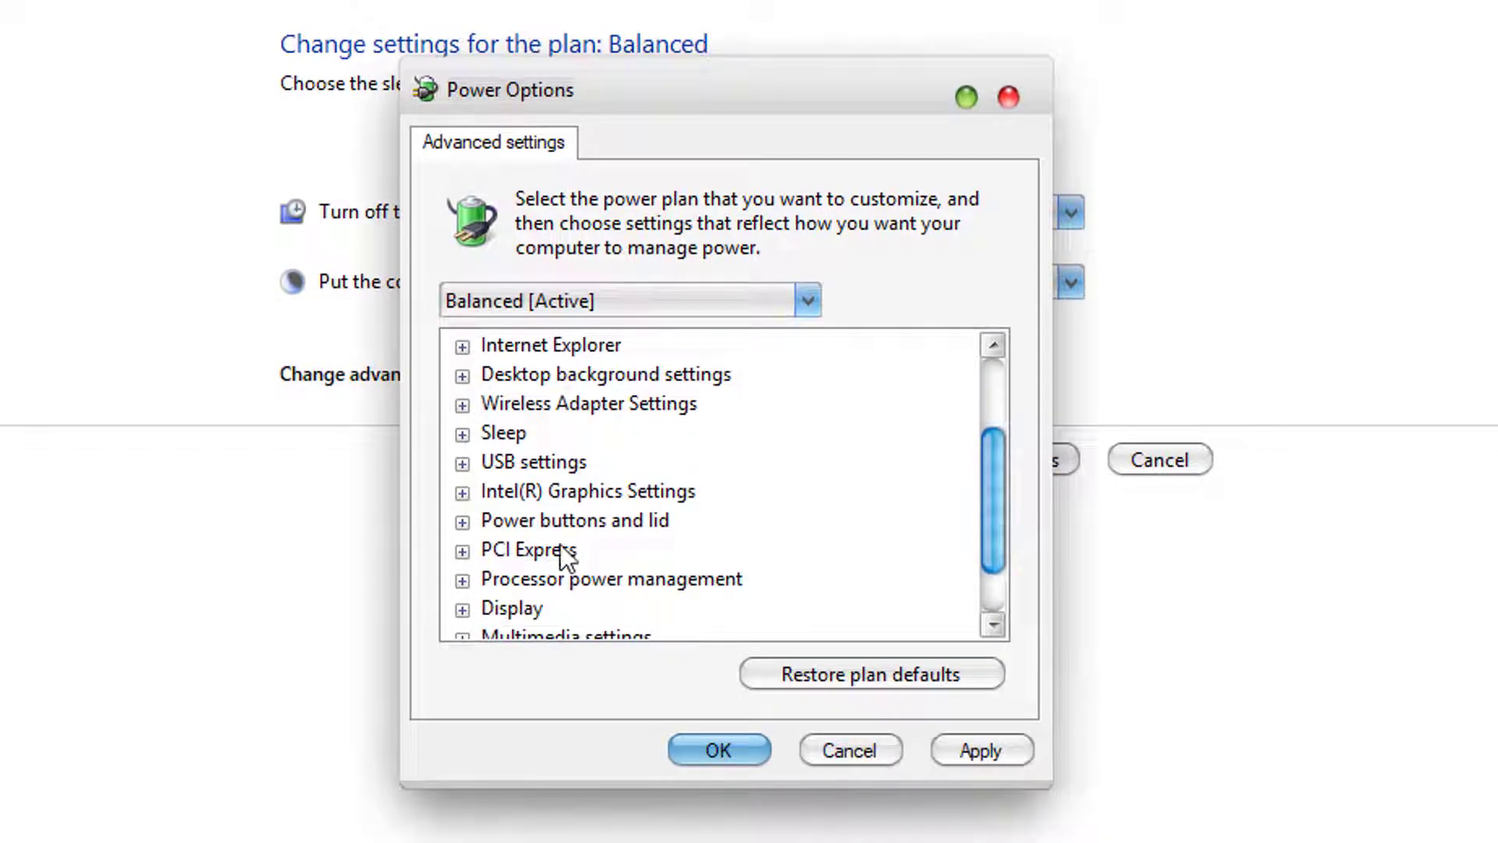
{"action": "left_click", "coordinate": [466, 493]}
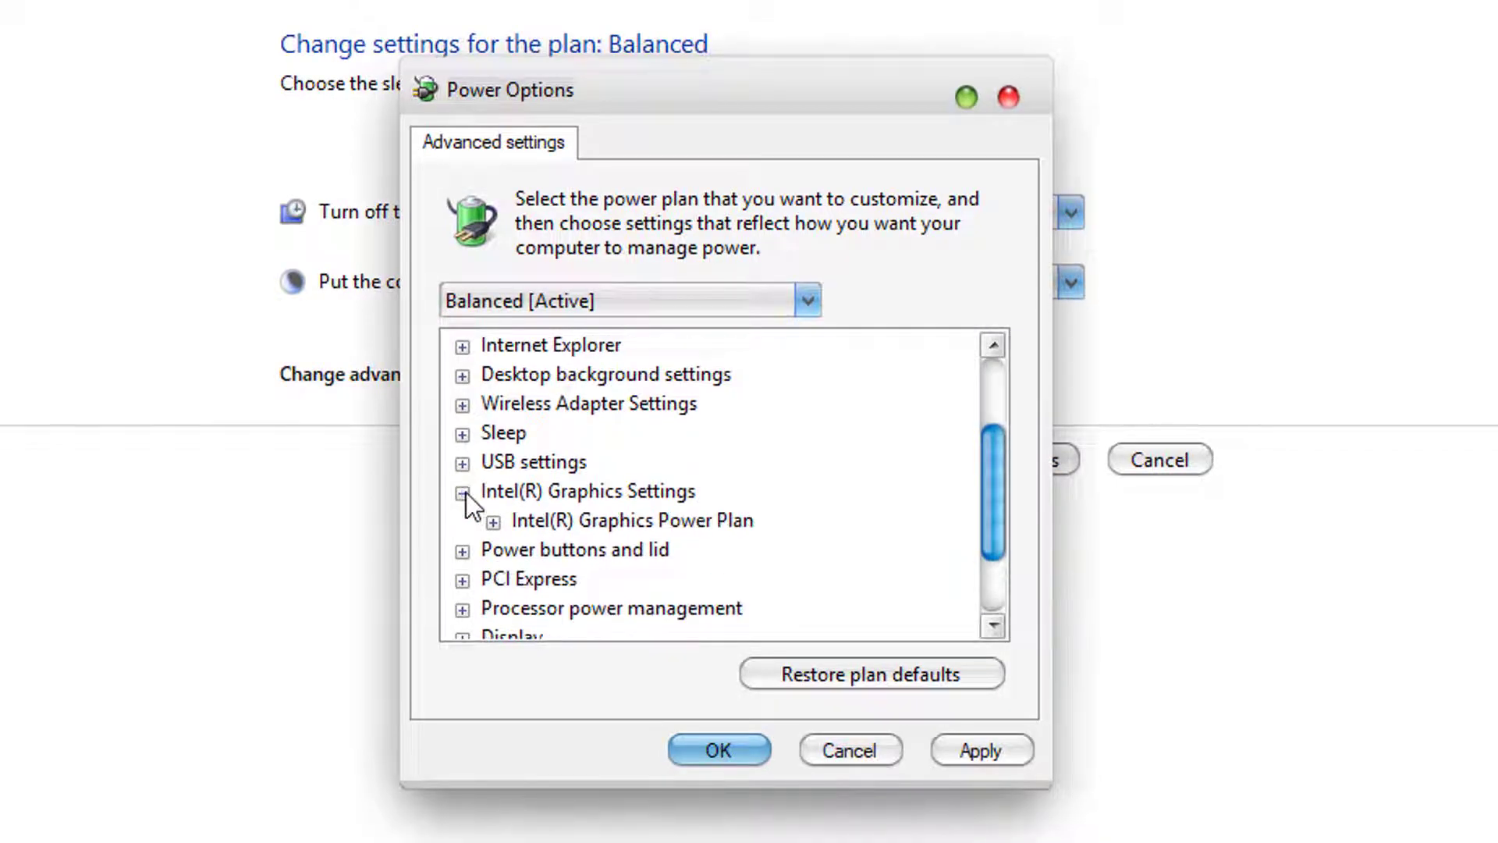
{"action": "left_click", "coordinate": [493, 522]}
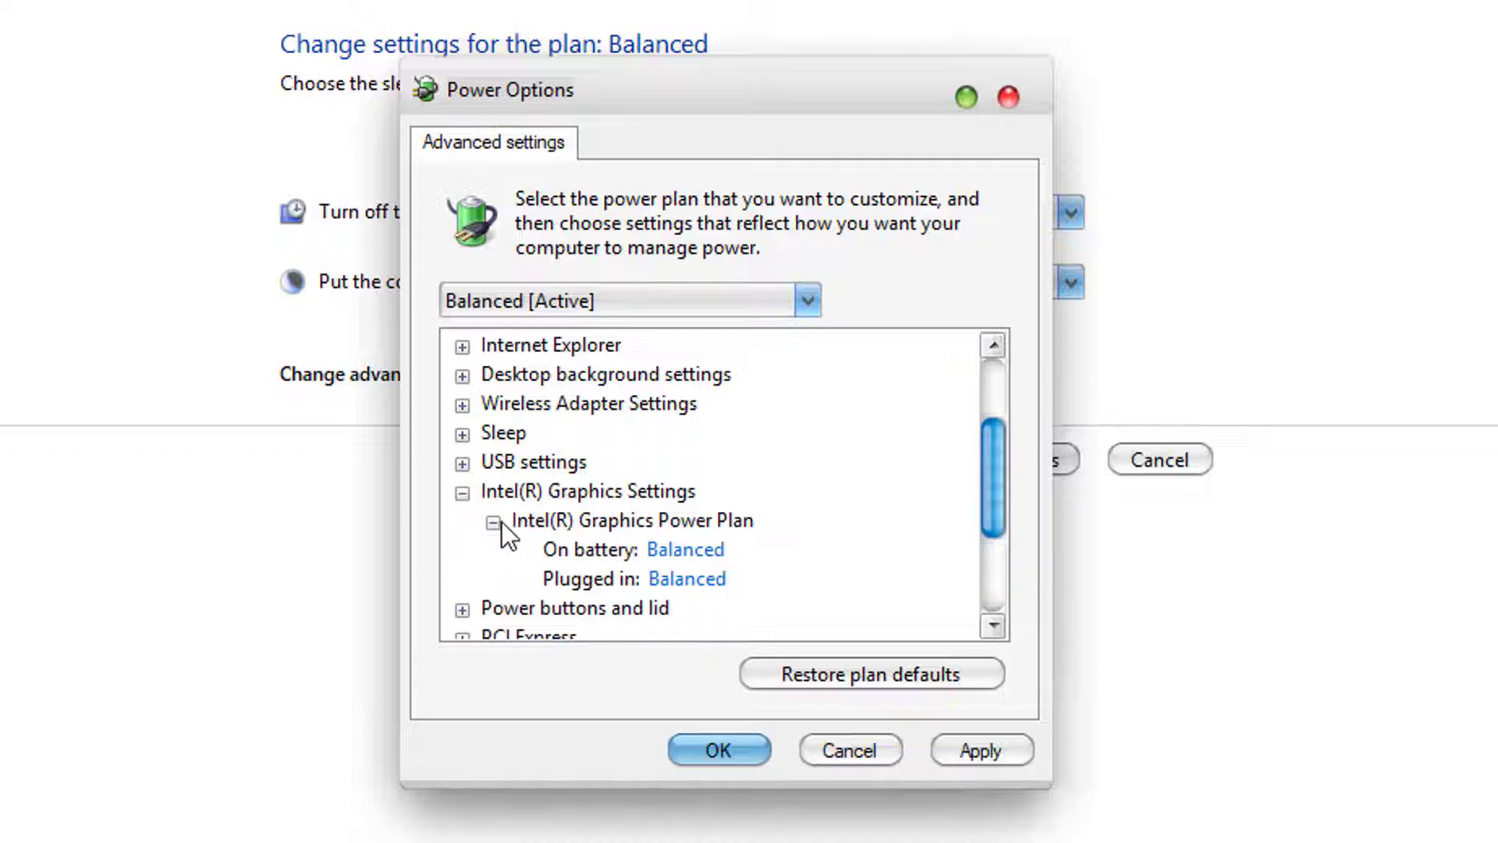
{"action": "left_click", "coordinate": [704, 550]}
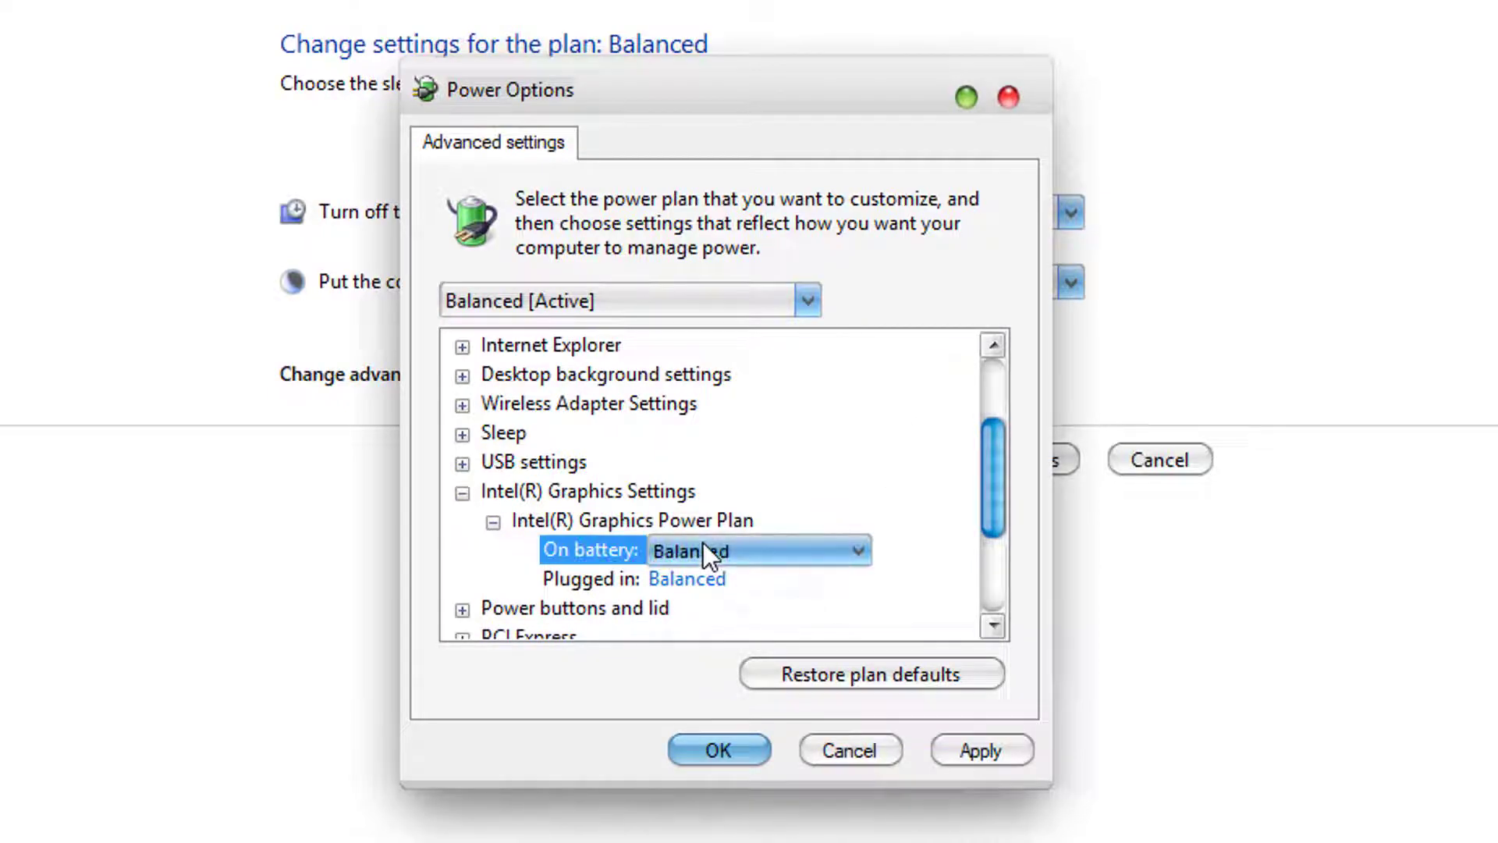
{"action": "left_click", "coordinate": [808, 541]}
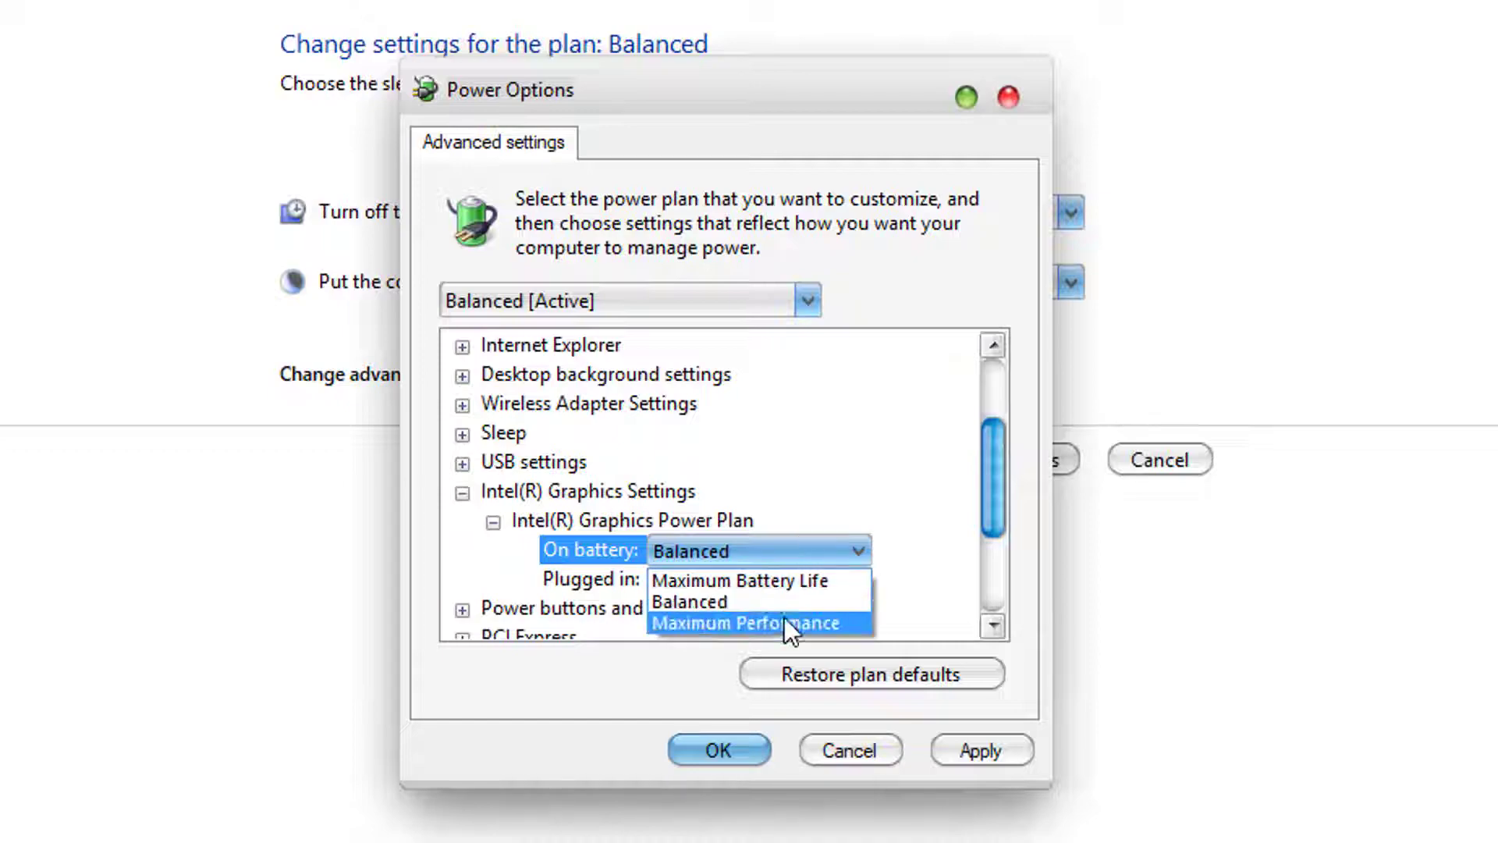
{"action": "left_click", "coordinate": [755, 622]}
Set the Intel(R) Graphics Power Plan to Maximum Performance for Plugged in, apply it and close Power Options
{"action": "left_click", "coordinate": [709, 583]}
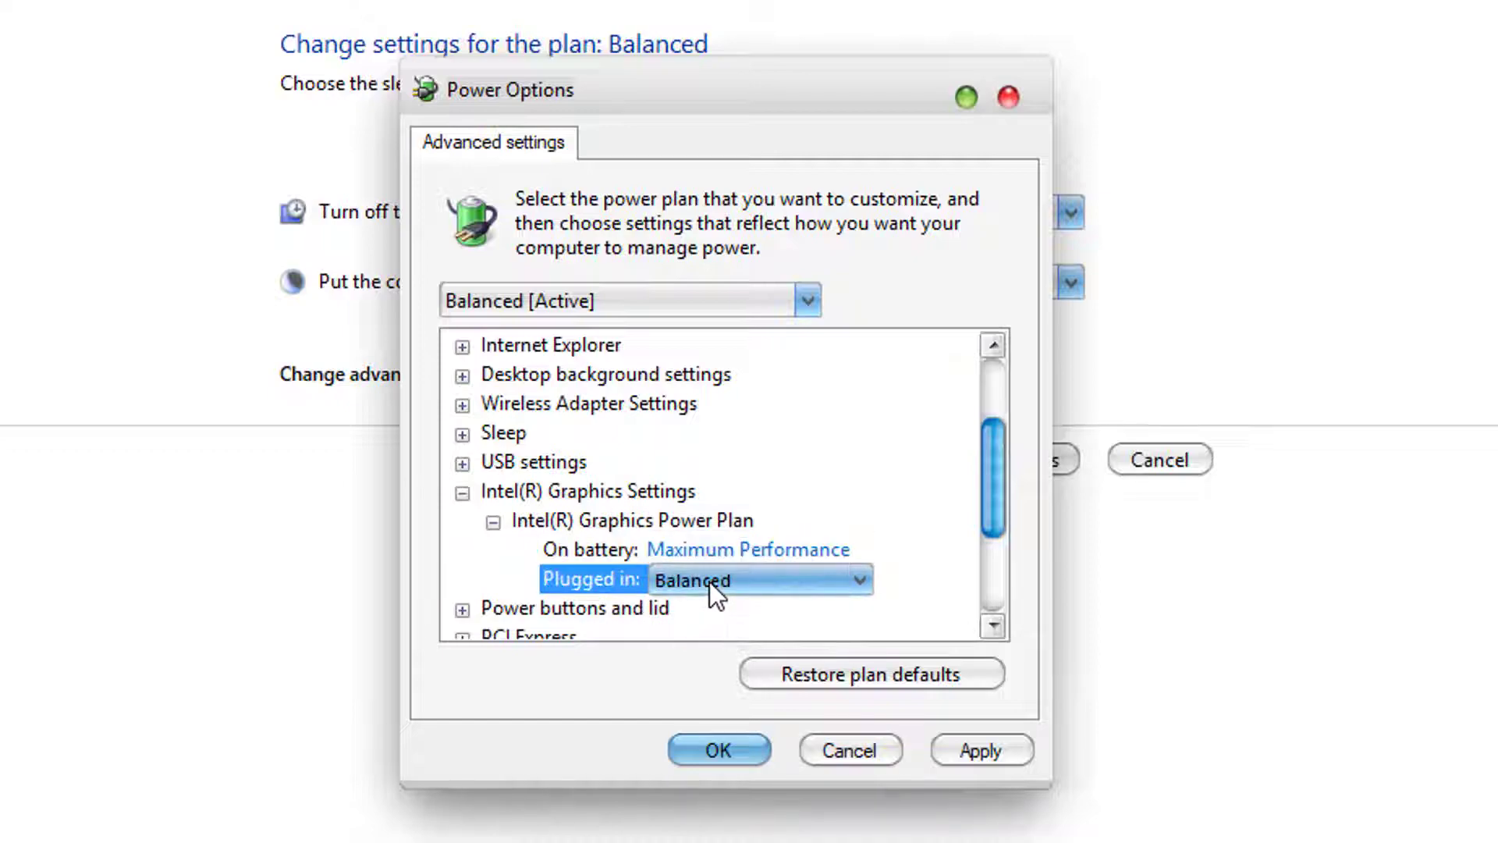
{"action": "left_click", "coordinate": [709, 583]}
{"action": "left_click", "coordinate": [752, 645]}
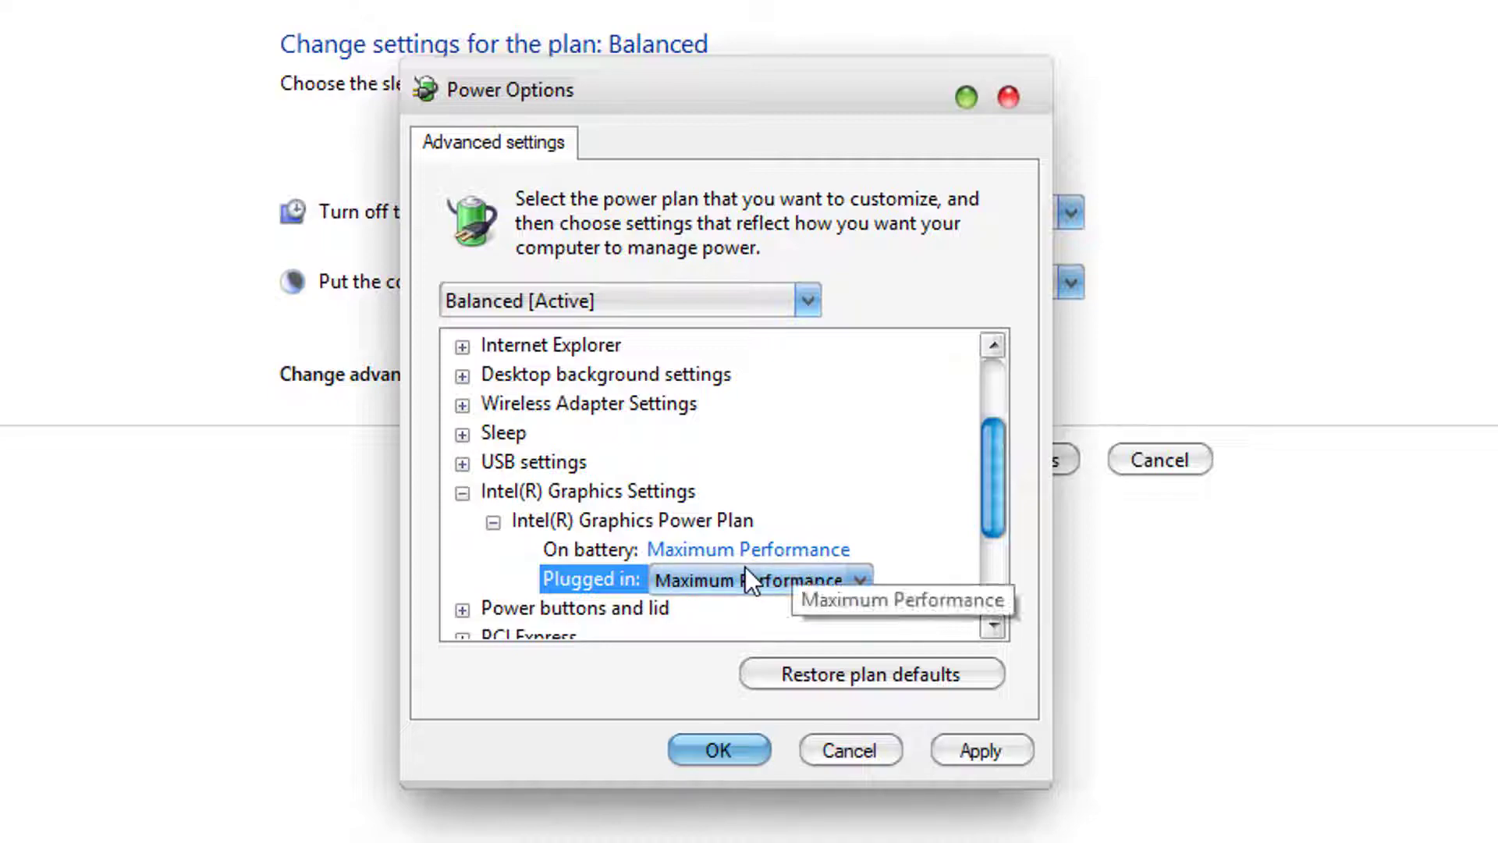
{"action": "left_click", "coordinate": [976, 751]}
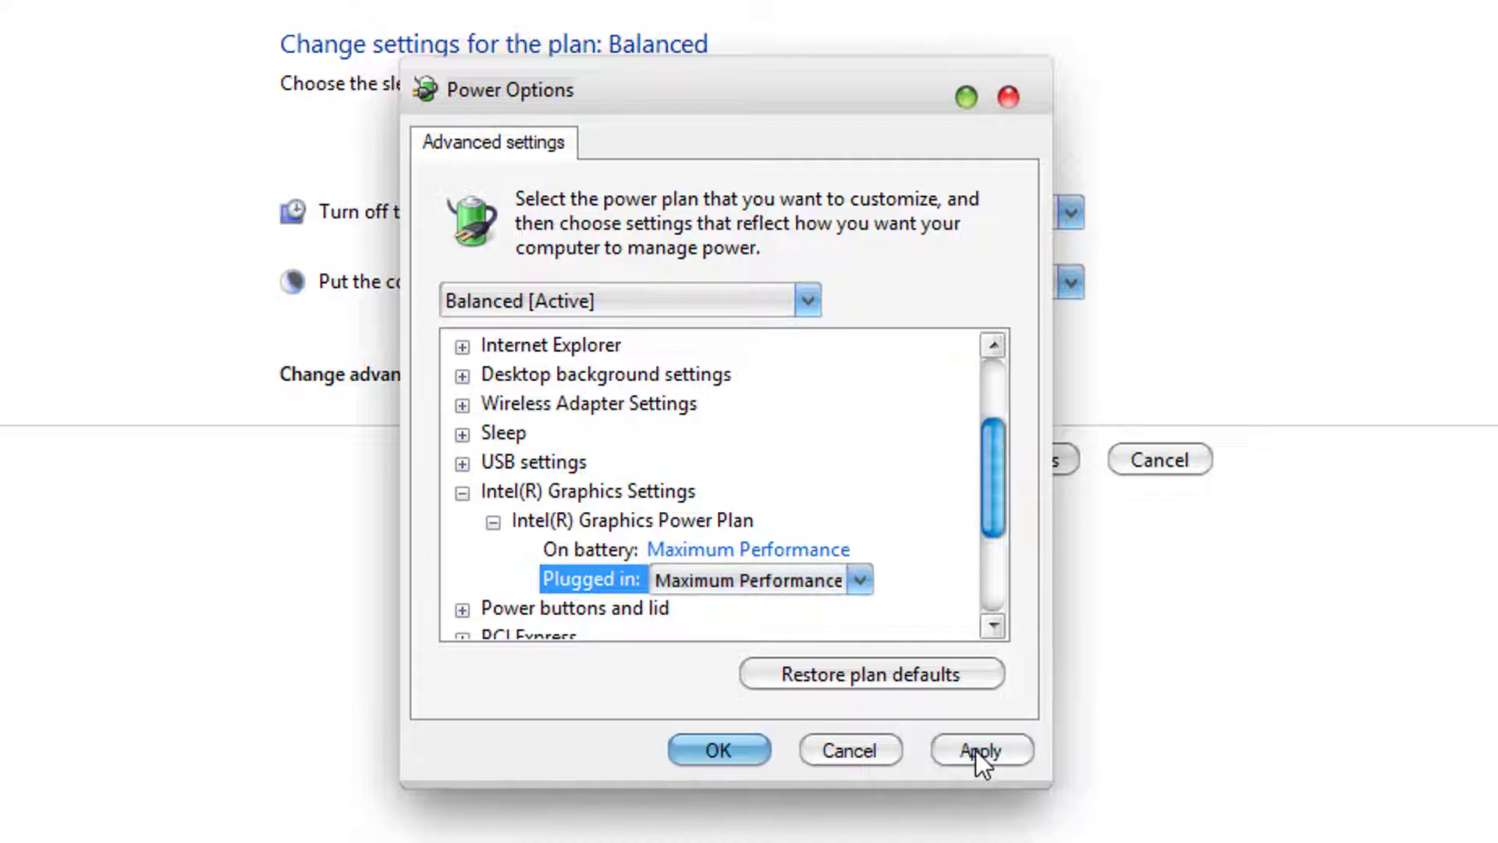
{"action": "left_click", "coordinate": [713, 753]}
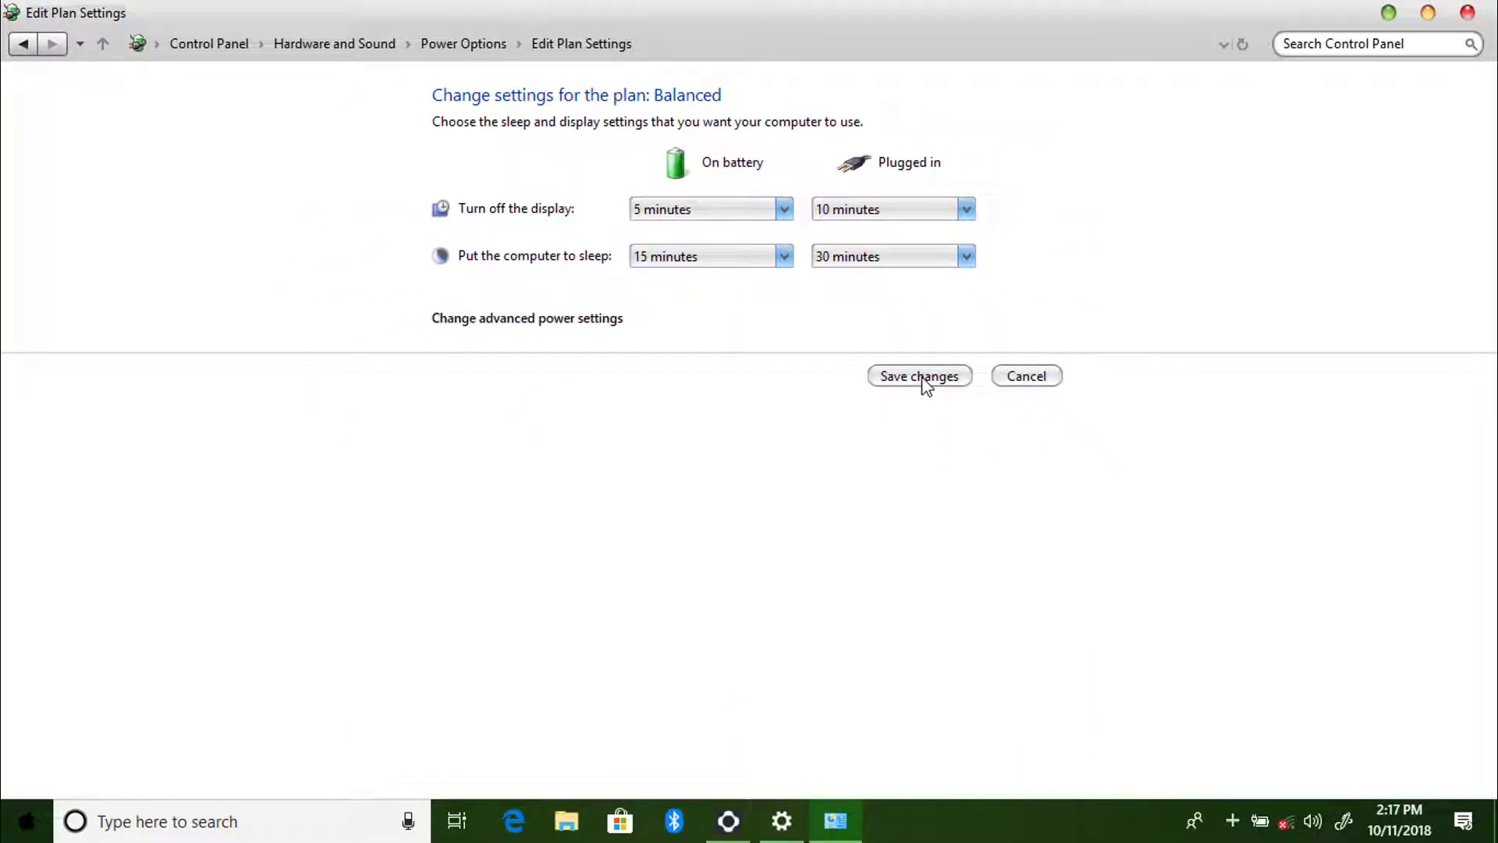
{"action": "left_click", "coordinate": [25, 45]}
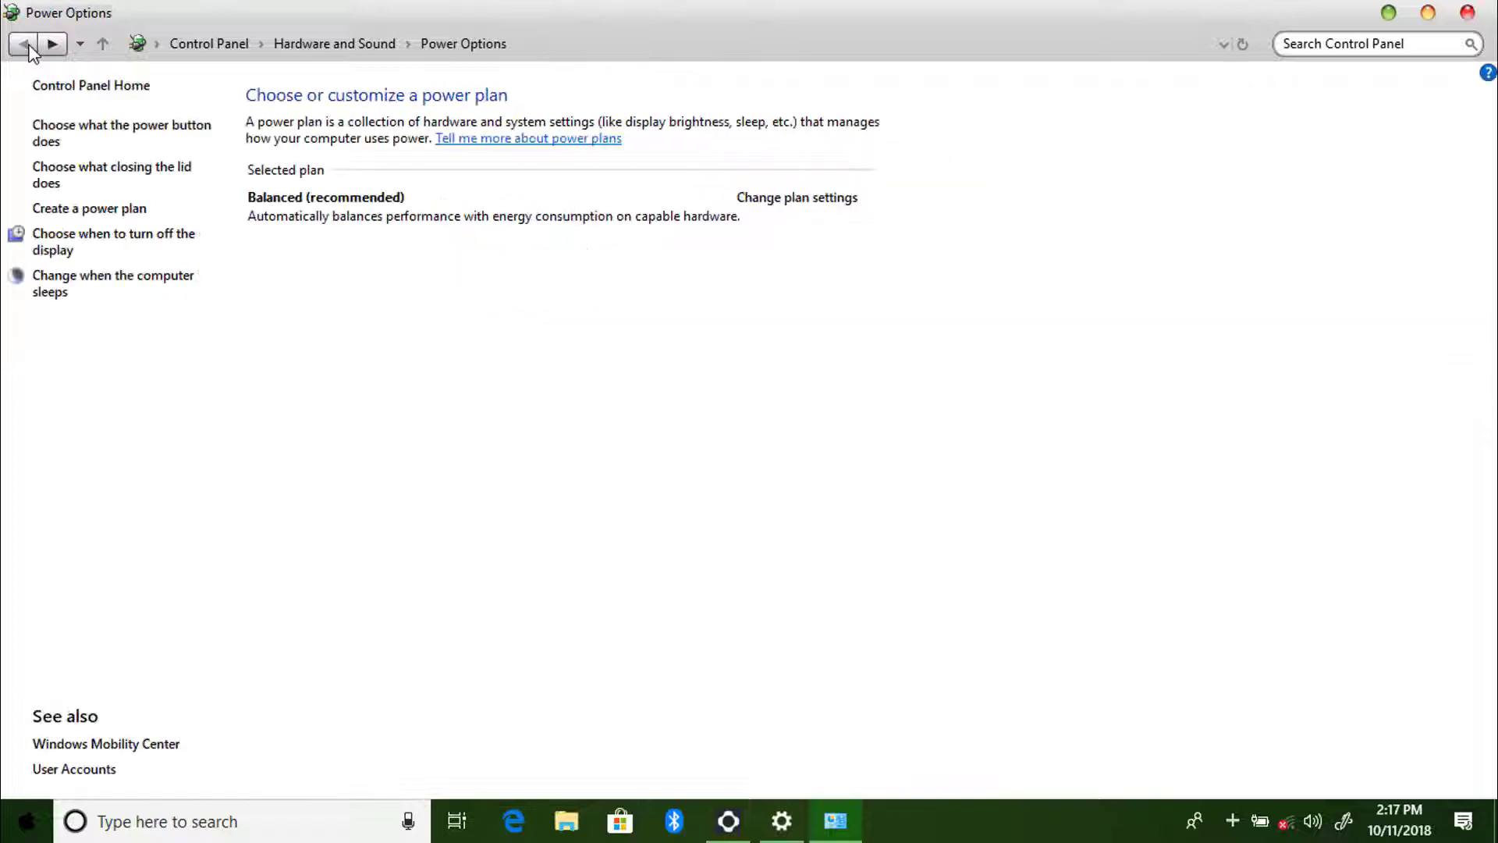
{"action": "left_click", "coordinate": [1467, 13]}
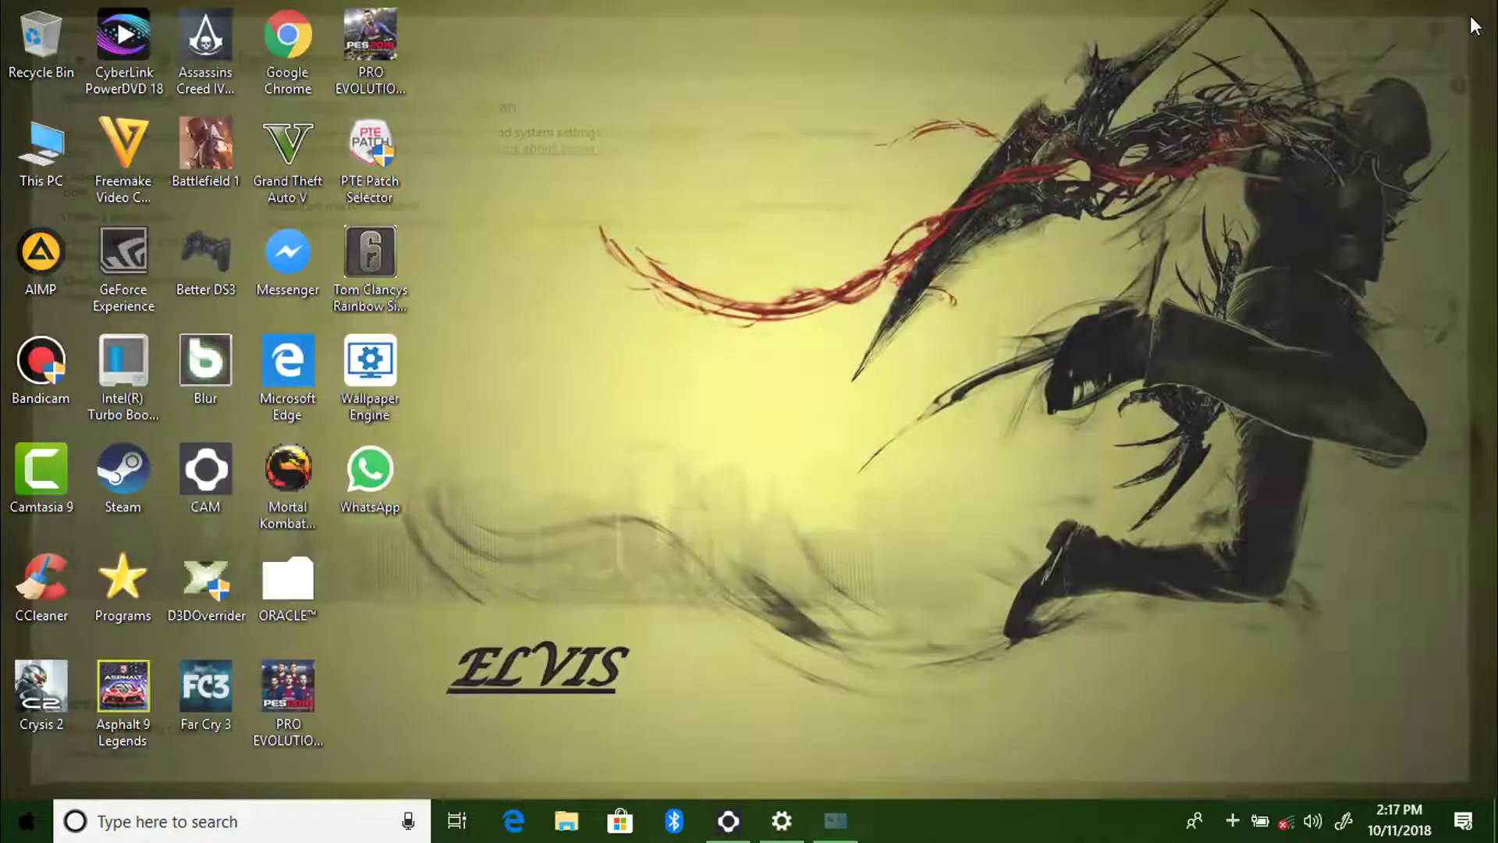
Open the Intel HD Graphics Control Panel and check the graphics power plans for Plugged In and On Battery
{"action": "right_click", "coordinate": [722, 209]}
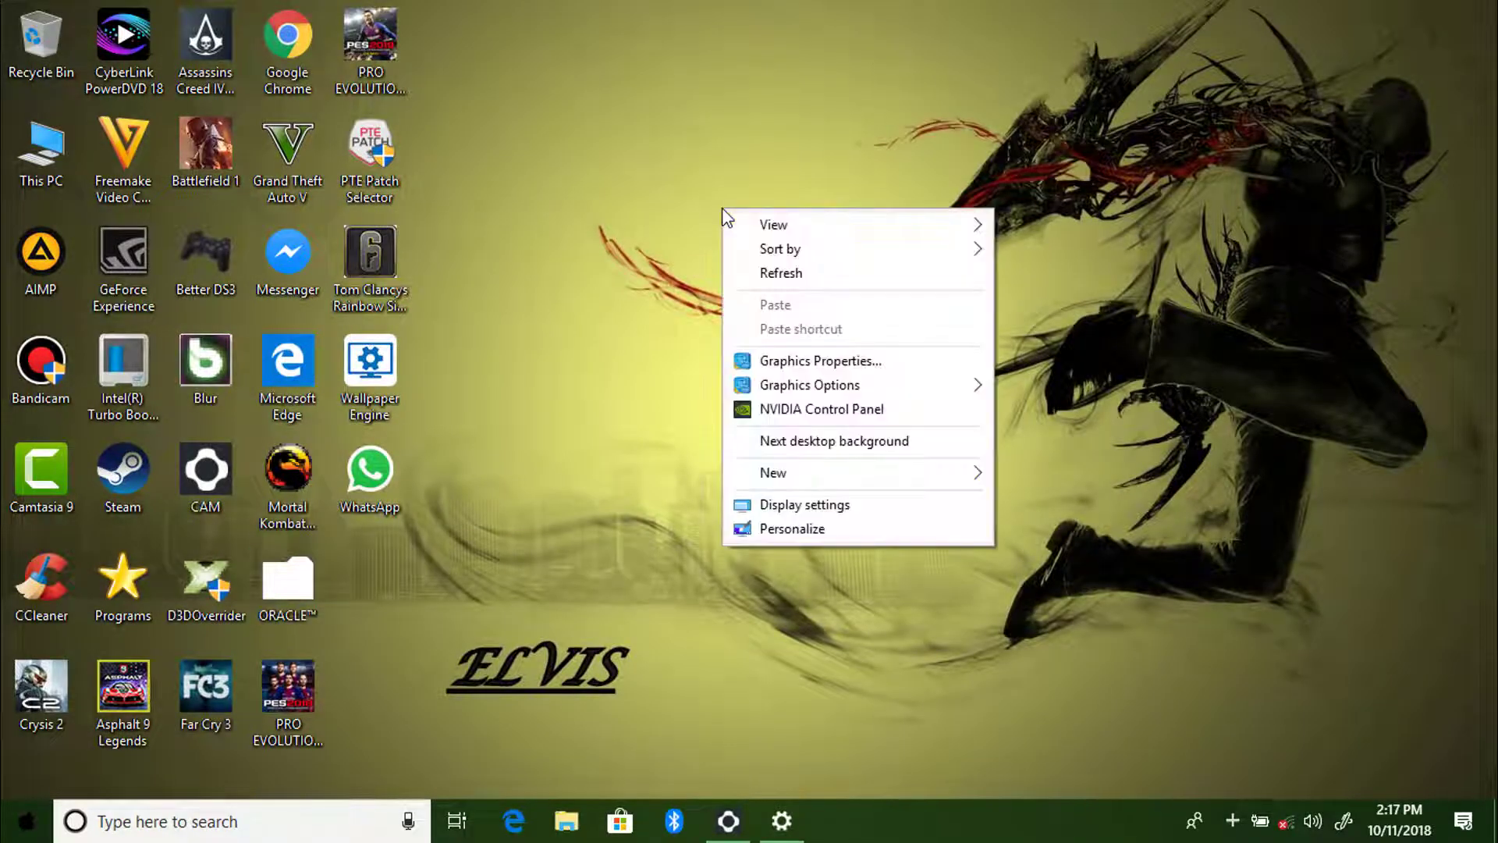
{"action": "left_click", "coordinate": [810, 359]}
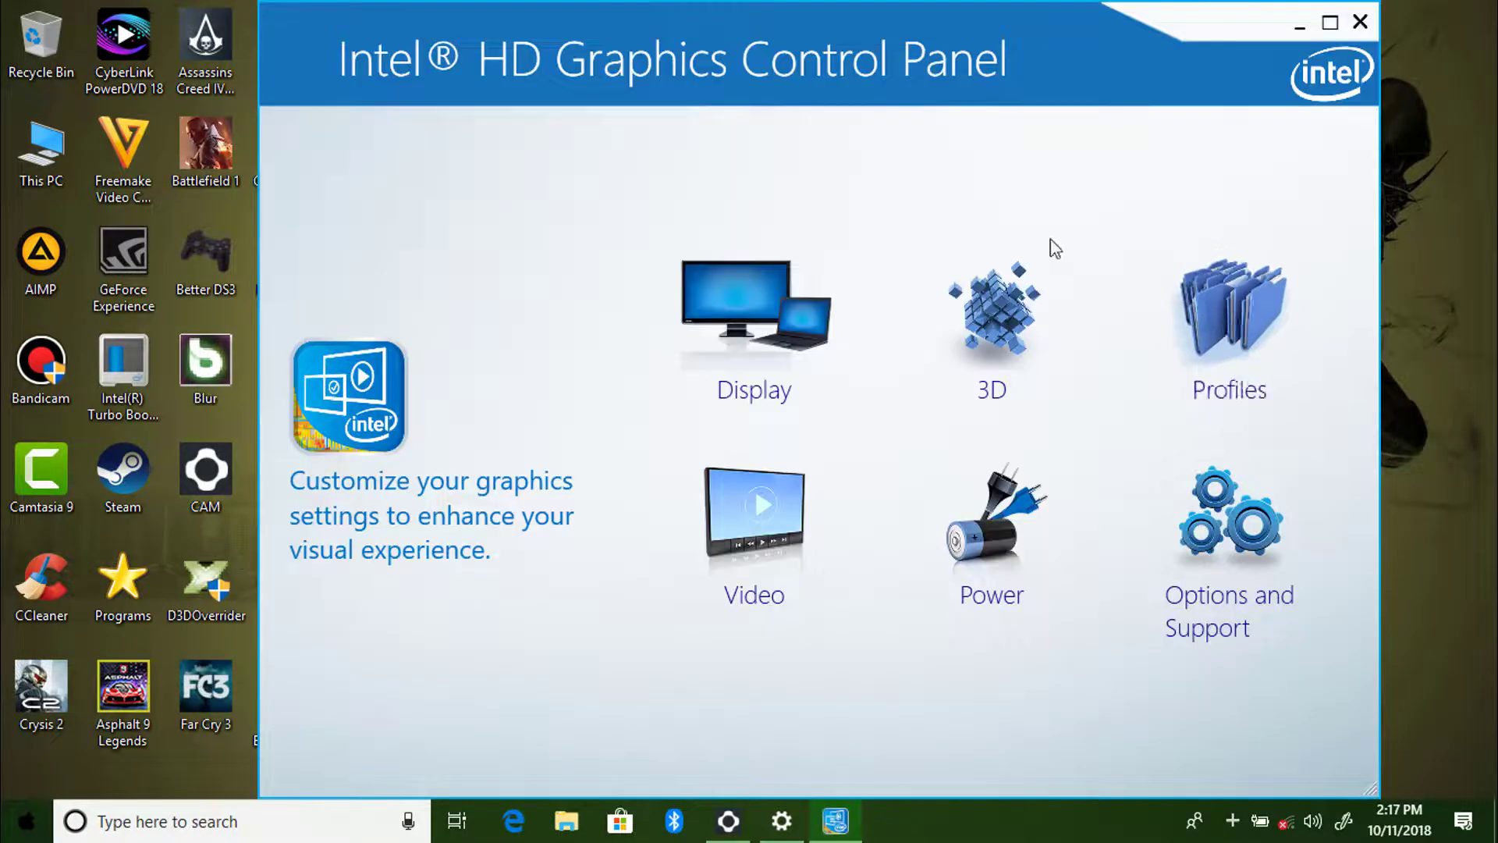
{"action": "left_click", "coordinate": [1024, 523]}
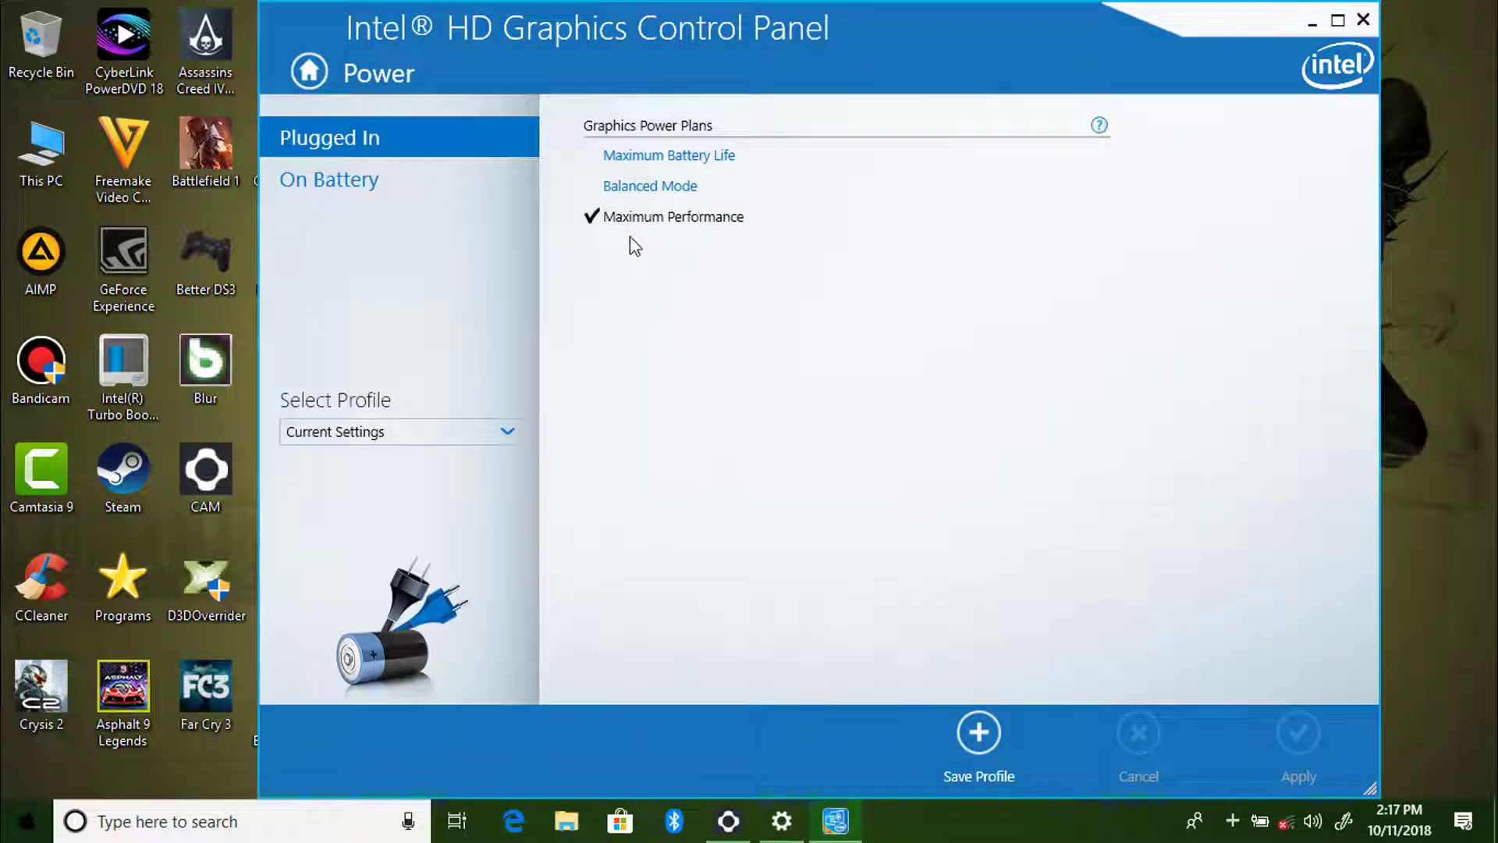
{"action": "left_click", "coordinate": [391, 178]}
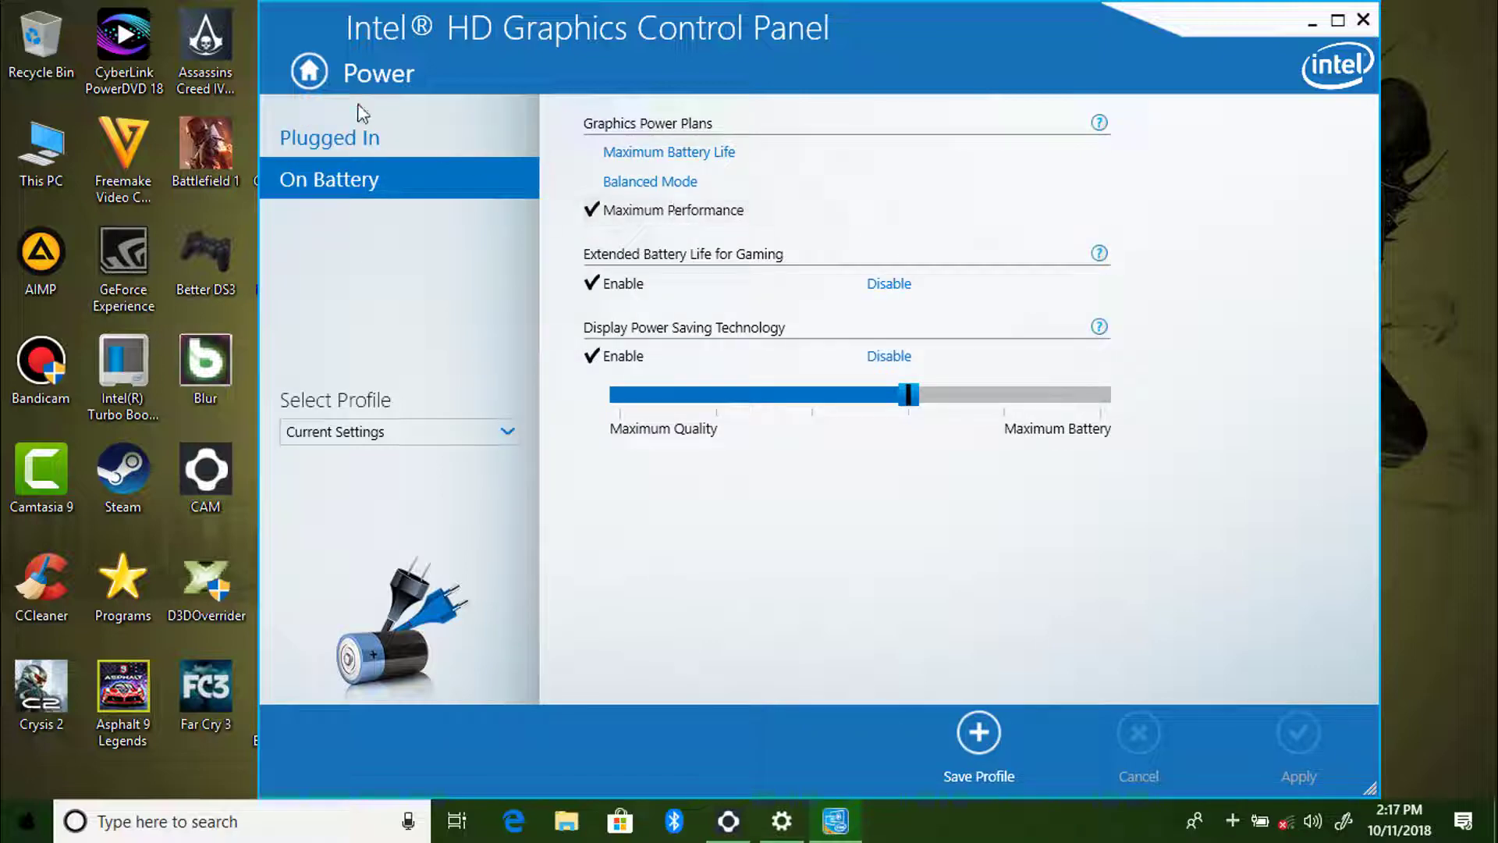
Set the Intel 3D general settings to Performance, apply and keep the change, and close the Intel HD Graphics Control Panel
{"action": "left_click", "coordinate": [321, 77]}
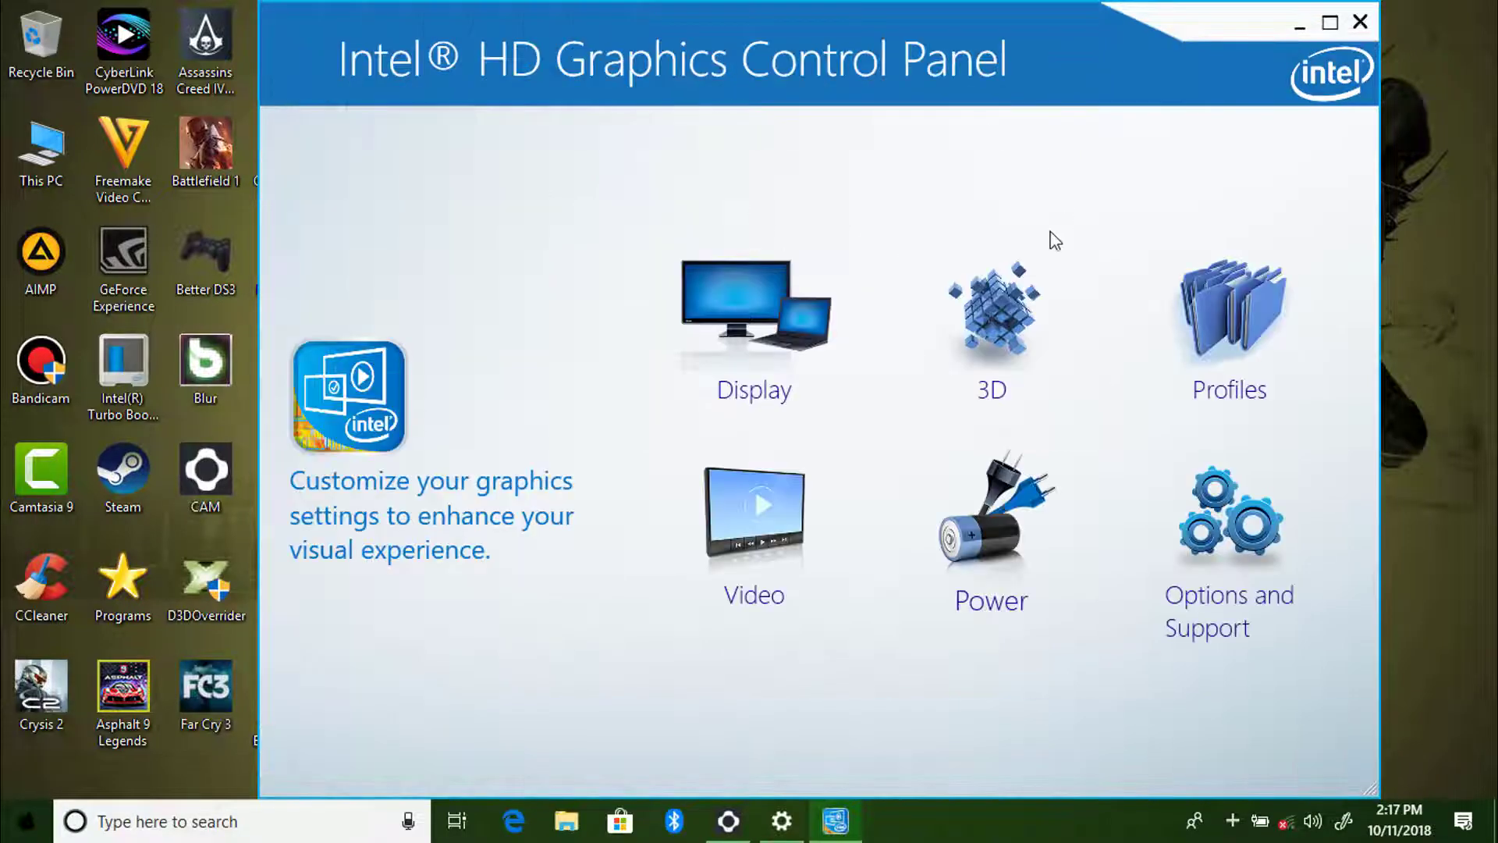
{"action": "left_click", "coordinate": [1000, 293]}
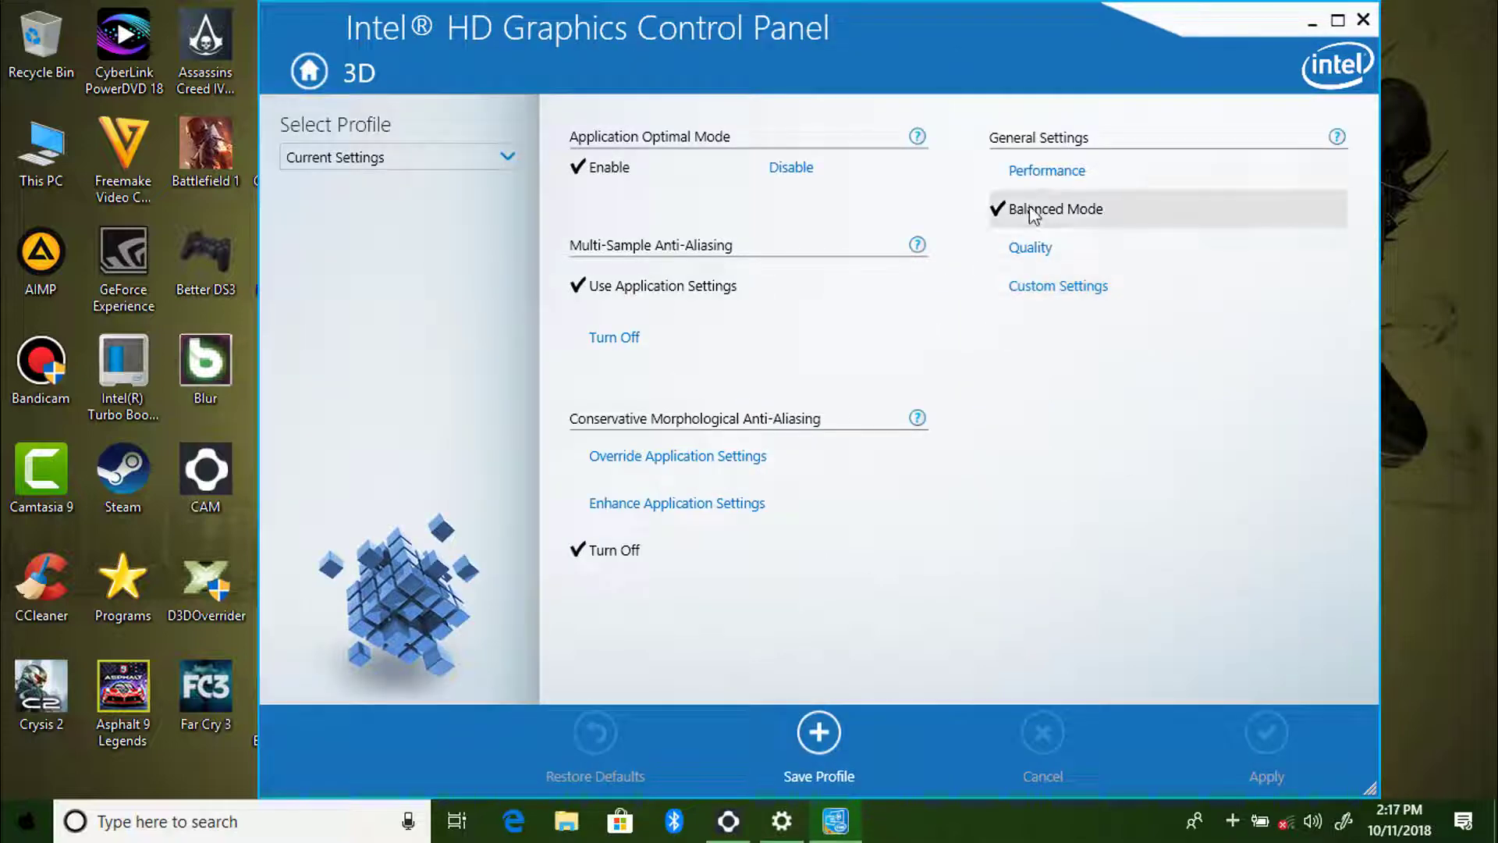
{"action": "left_click", "coordinate": [1039, 169]}
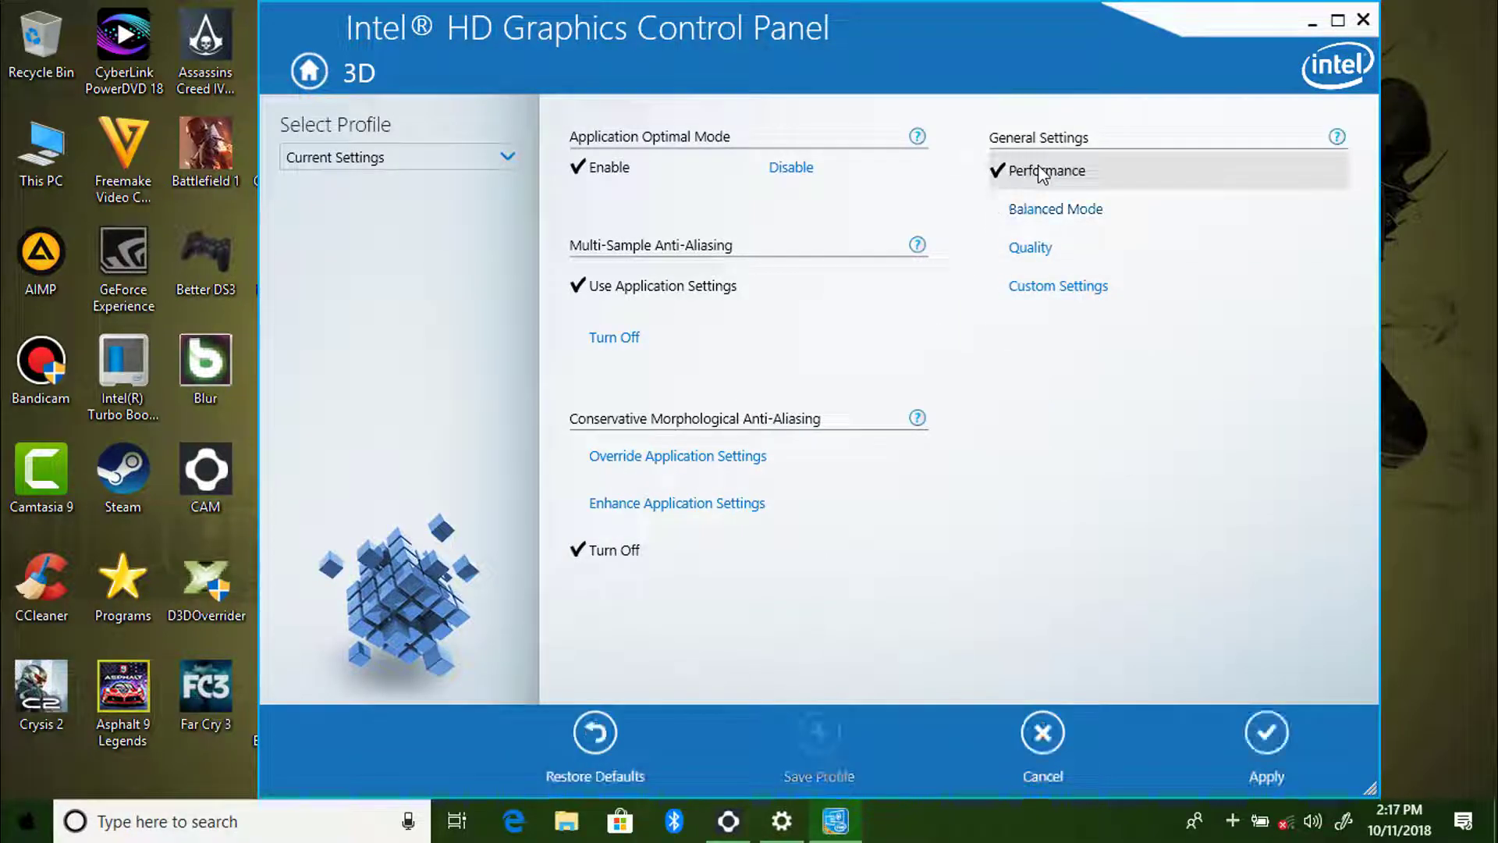
{"action": "left_click", "coordinate": [1267, 733]}
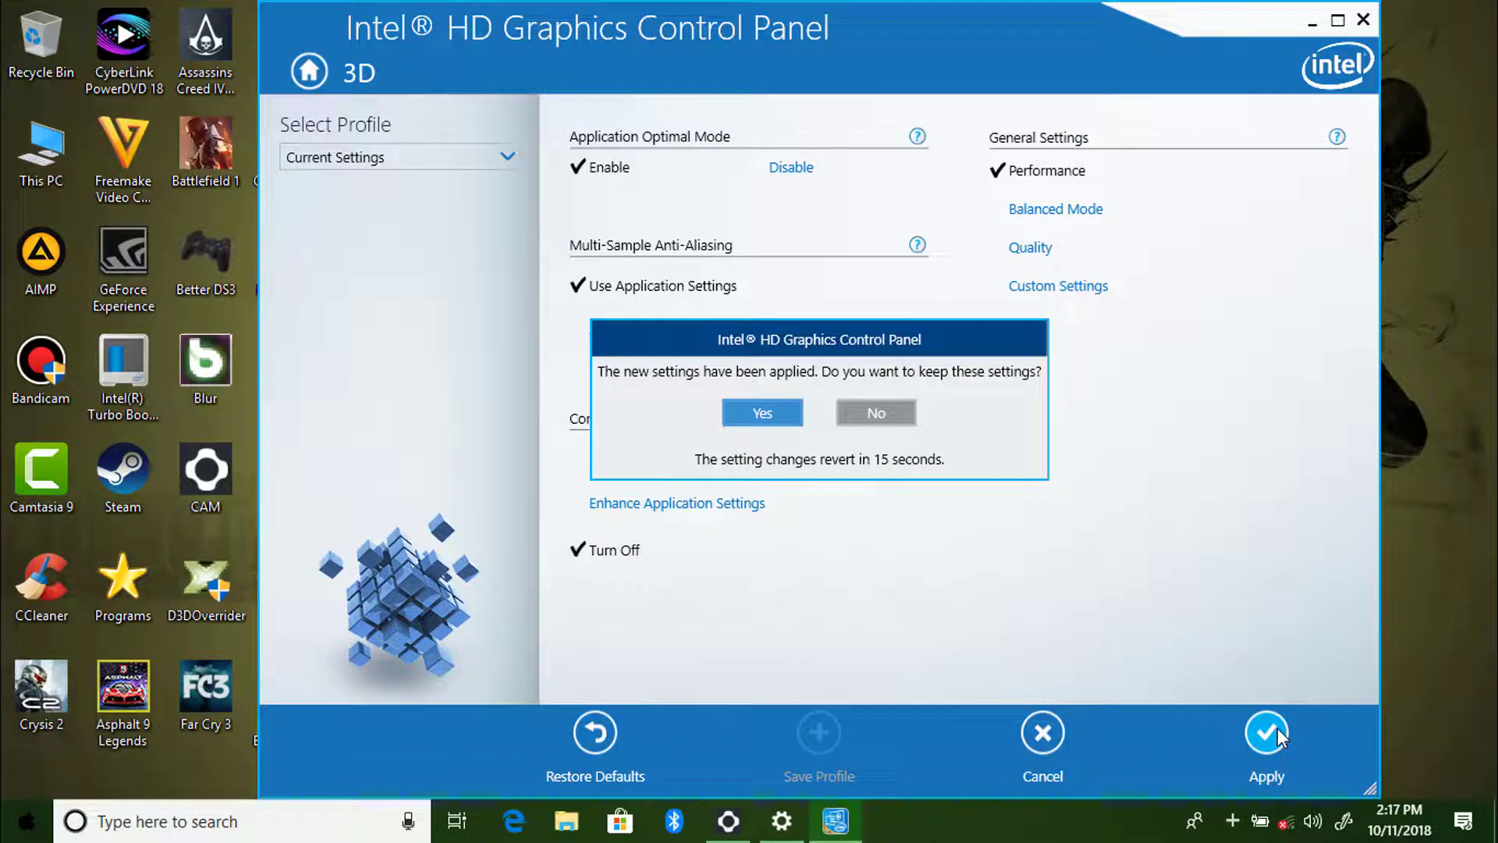
{"action": "left_click", "coordinate": [762, 413]}
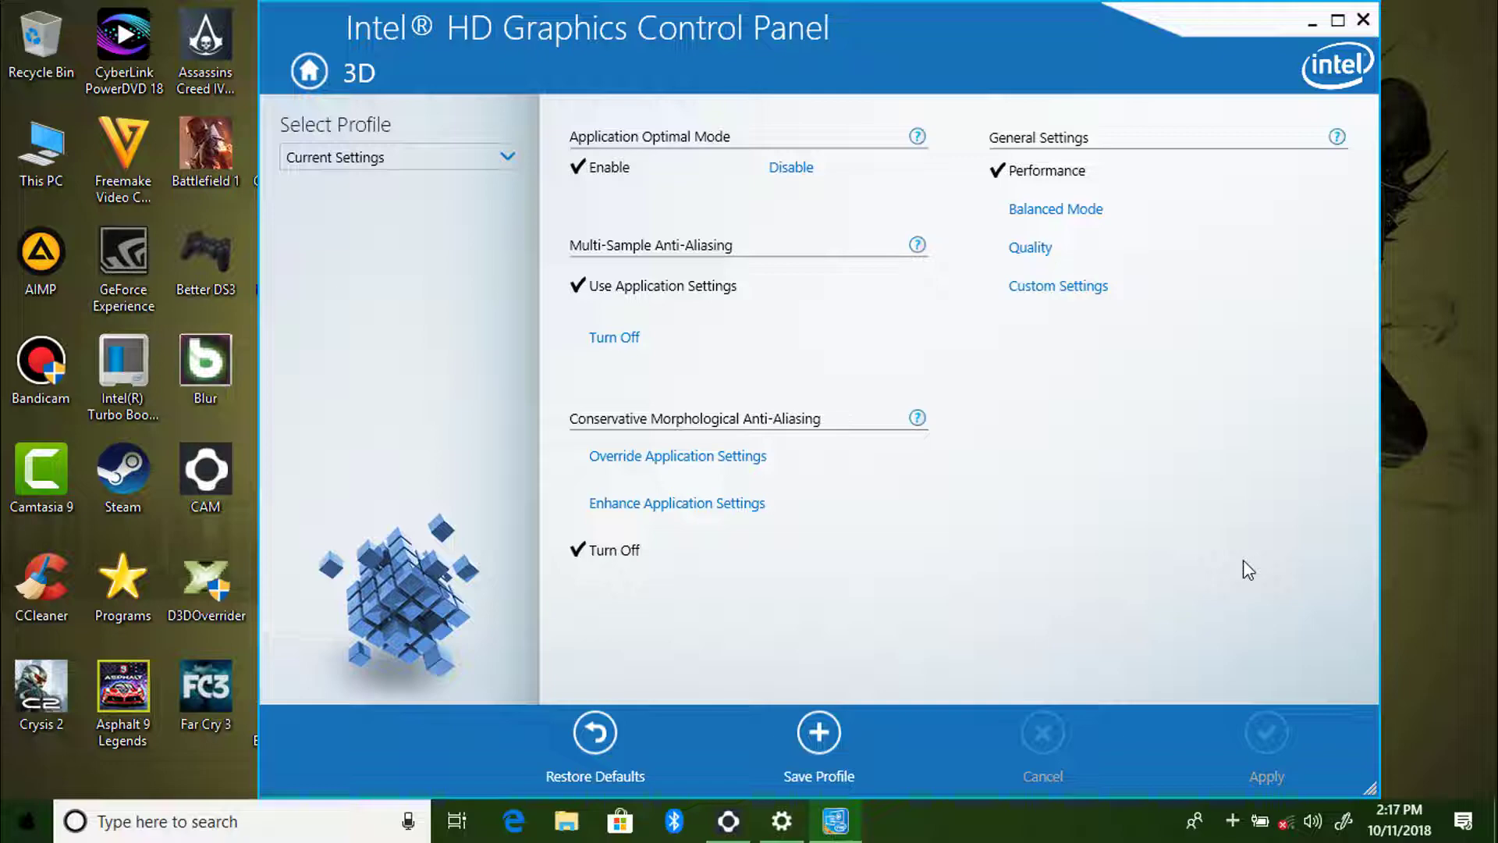
{"action": "left_click", "coordinate": [314, 82]}
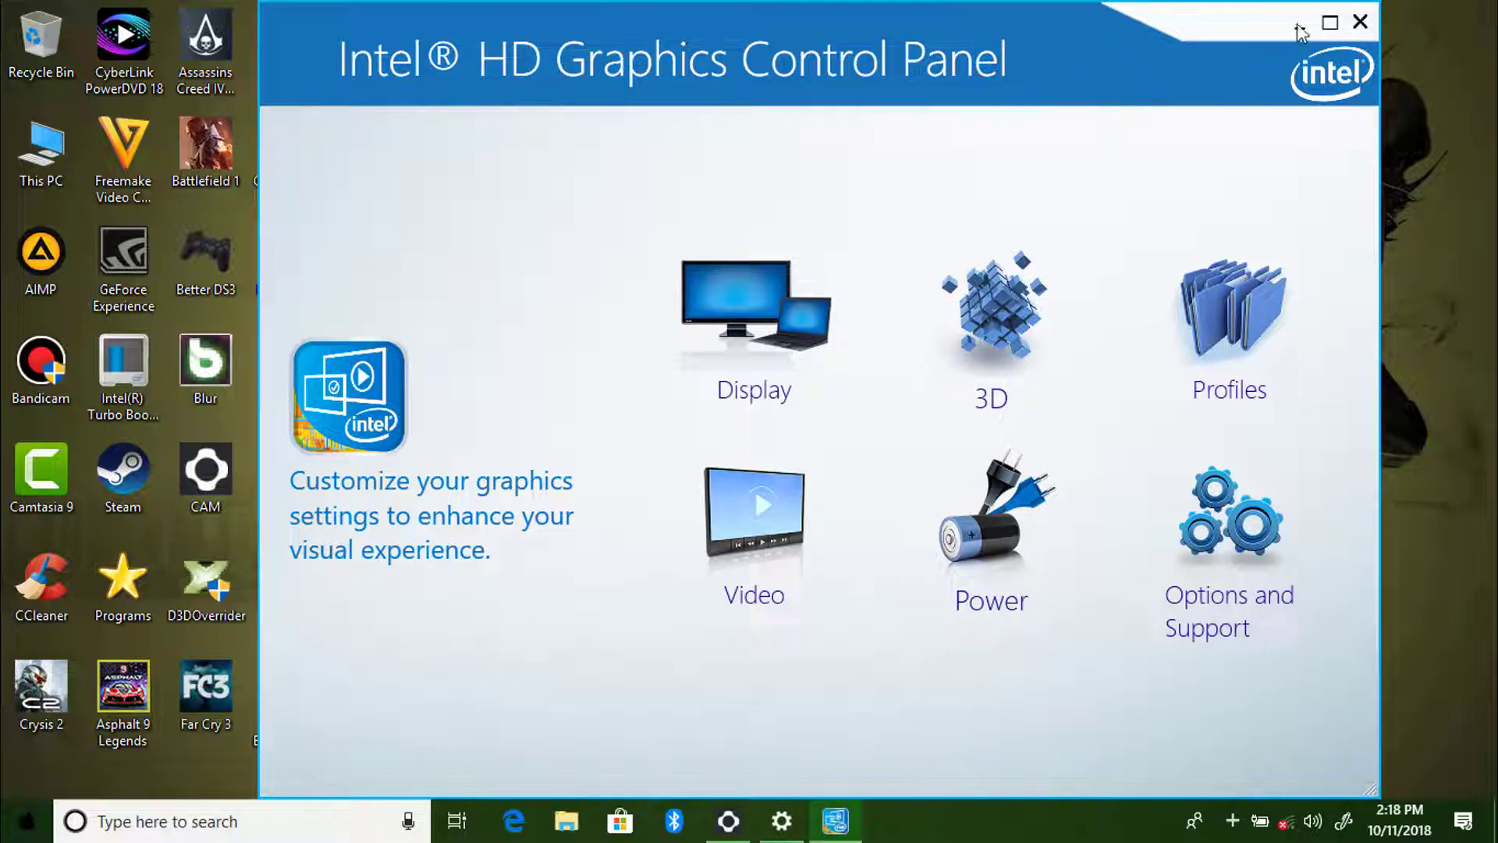
{"action": "left_click", "coordinate": [1362, 23]}
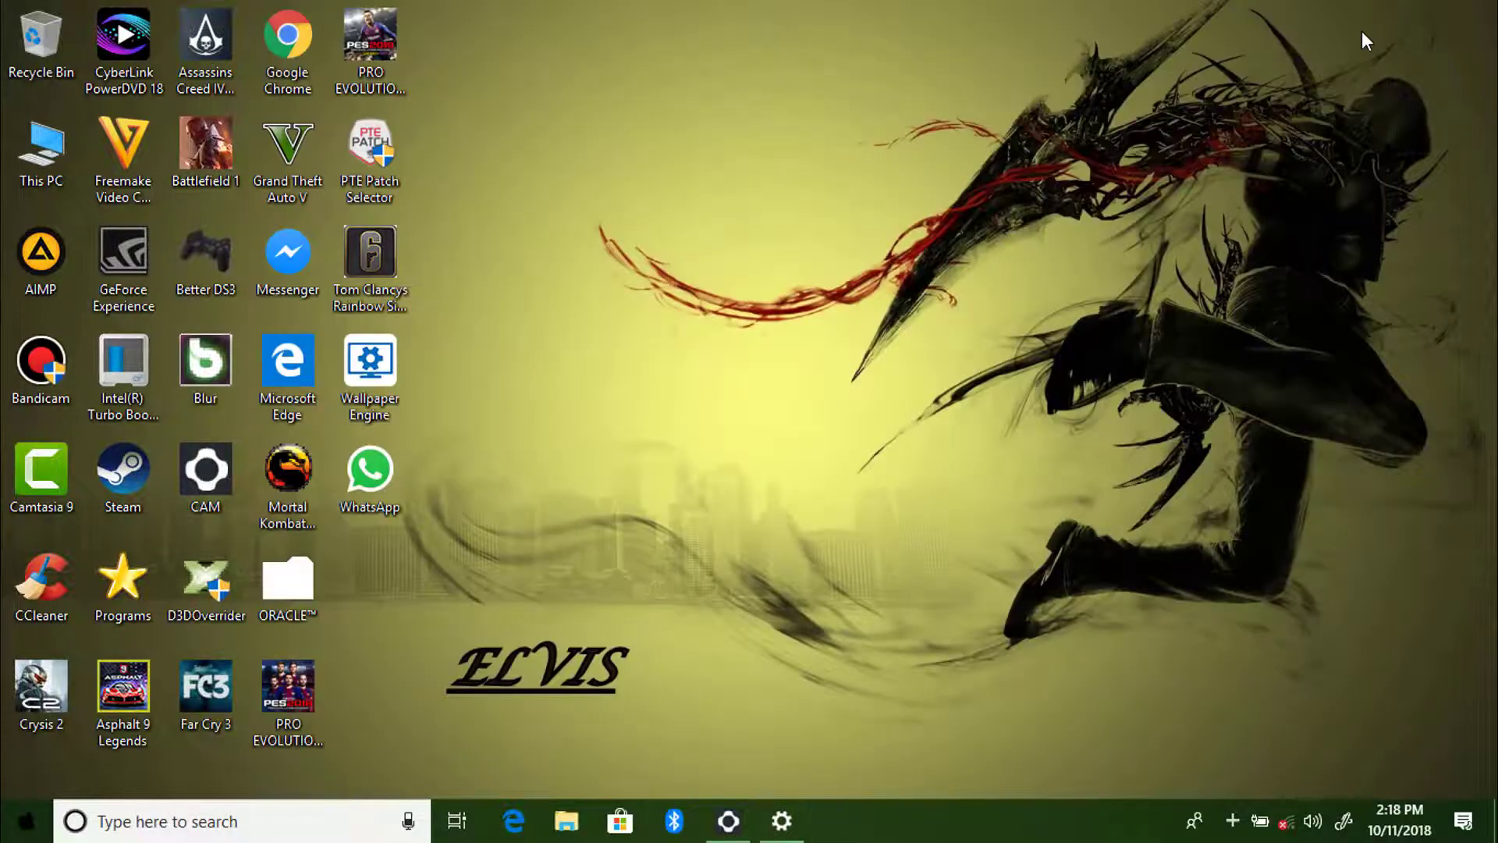
In NVIDIA Control Panel, set the global preferred graphics processor to High-performance NVIDIA processor, apply it and close the window
{"action": "right_click", "coordinate": [787, 167]}
{"action": "left_click", "coordinate": [858, 367]}
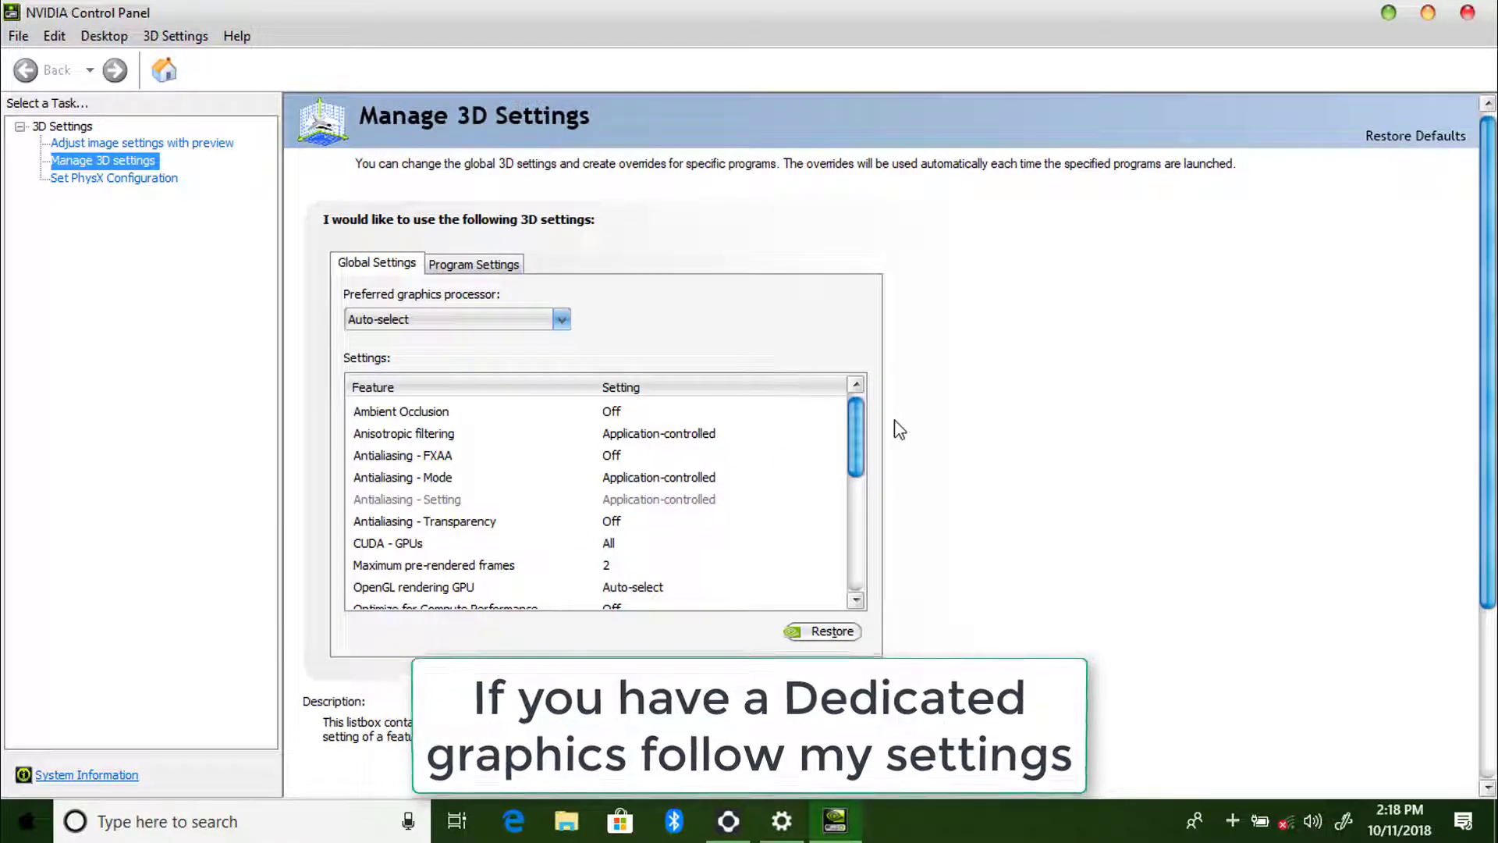
{"action": "left_click_drag", "start_coordinate": [856, 418], "coordinate": [859, 573]}
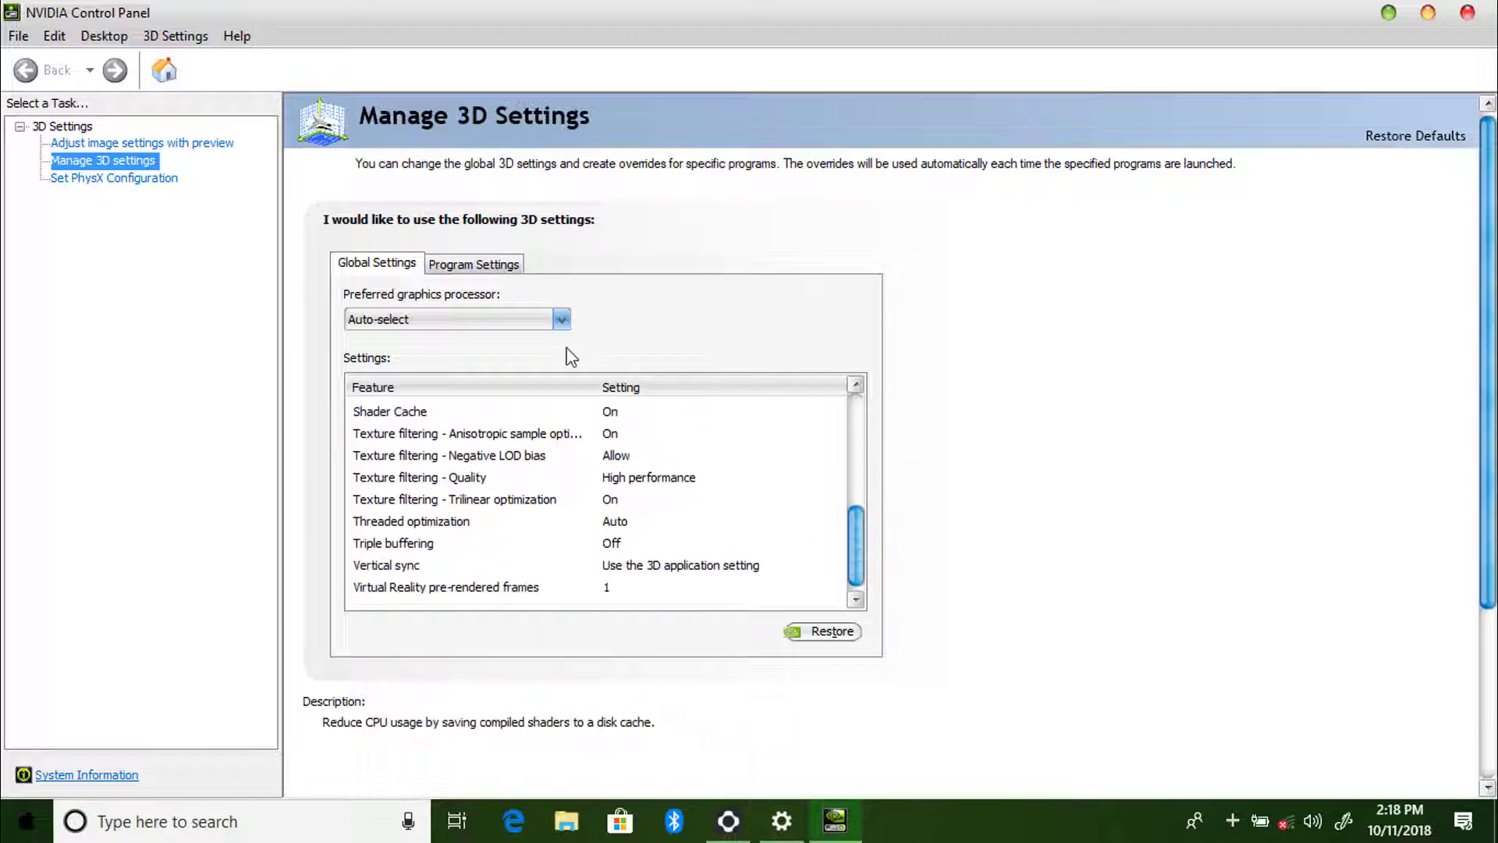
{"action": "left_click", "coordinate": [522, 328]}
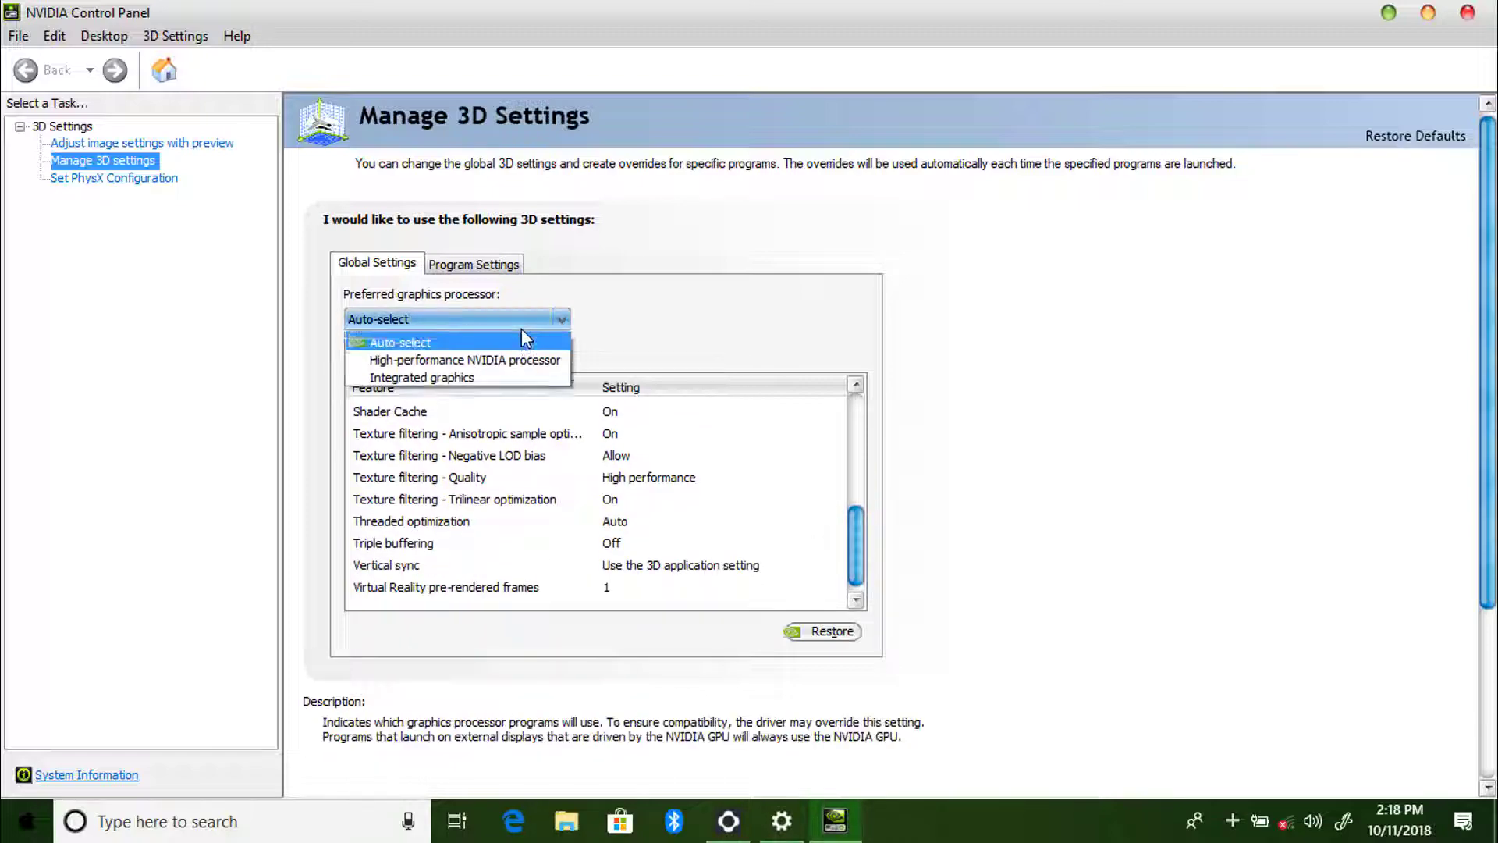
{"action": "left_click", "coordinate": [459, 361]}
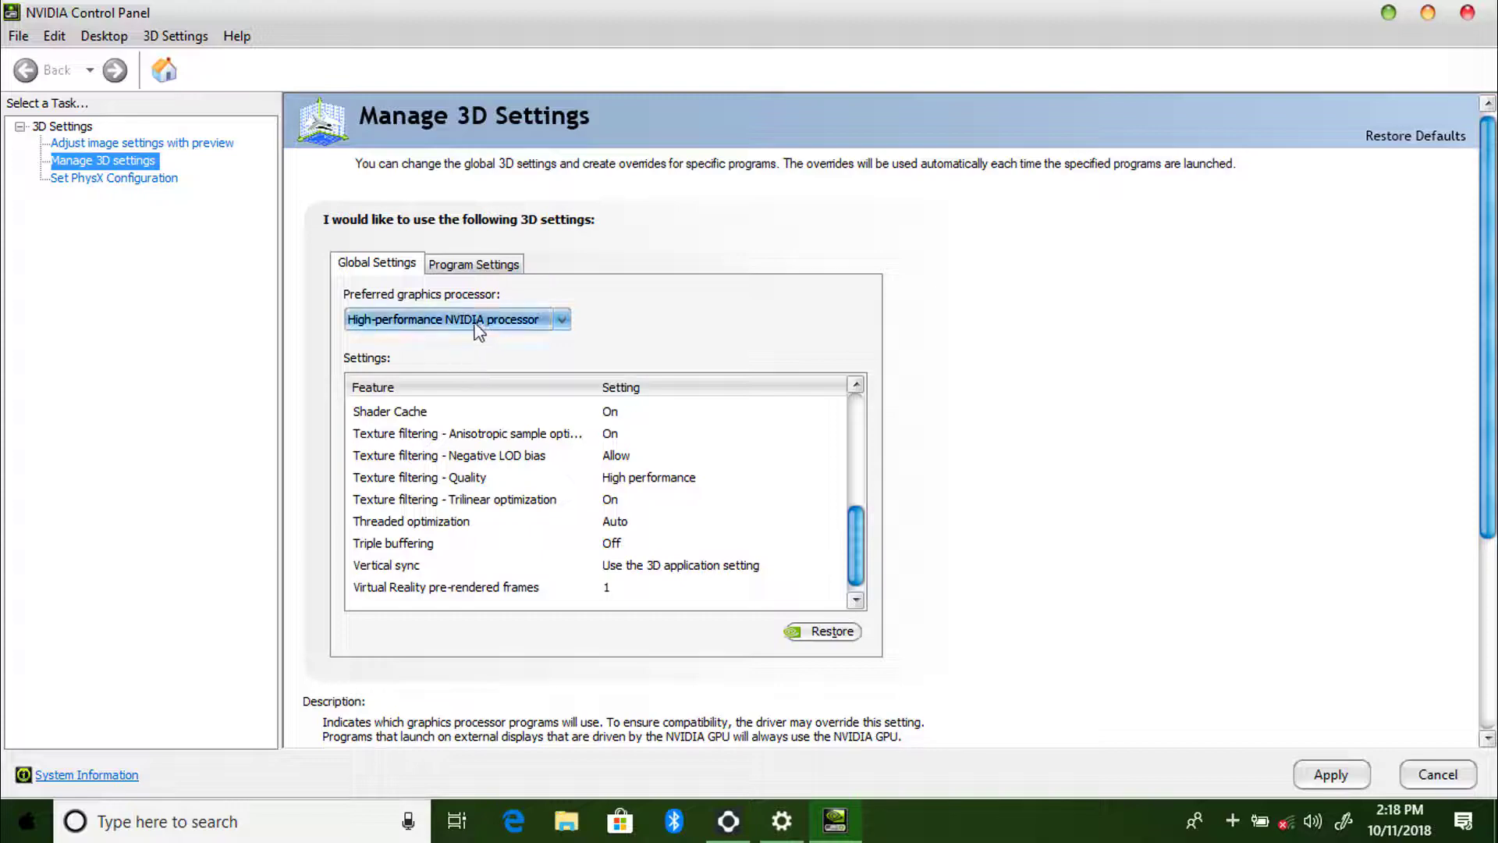
{"action": "left_click", "coordinate": [1329, 776]}
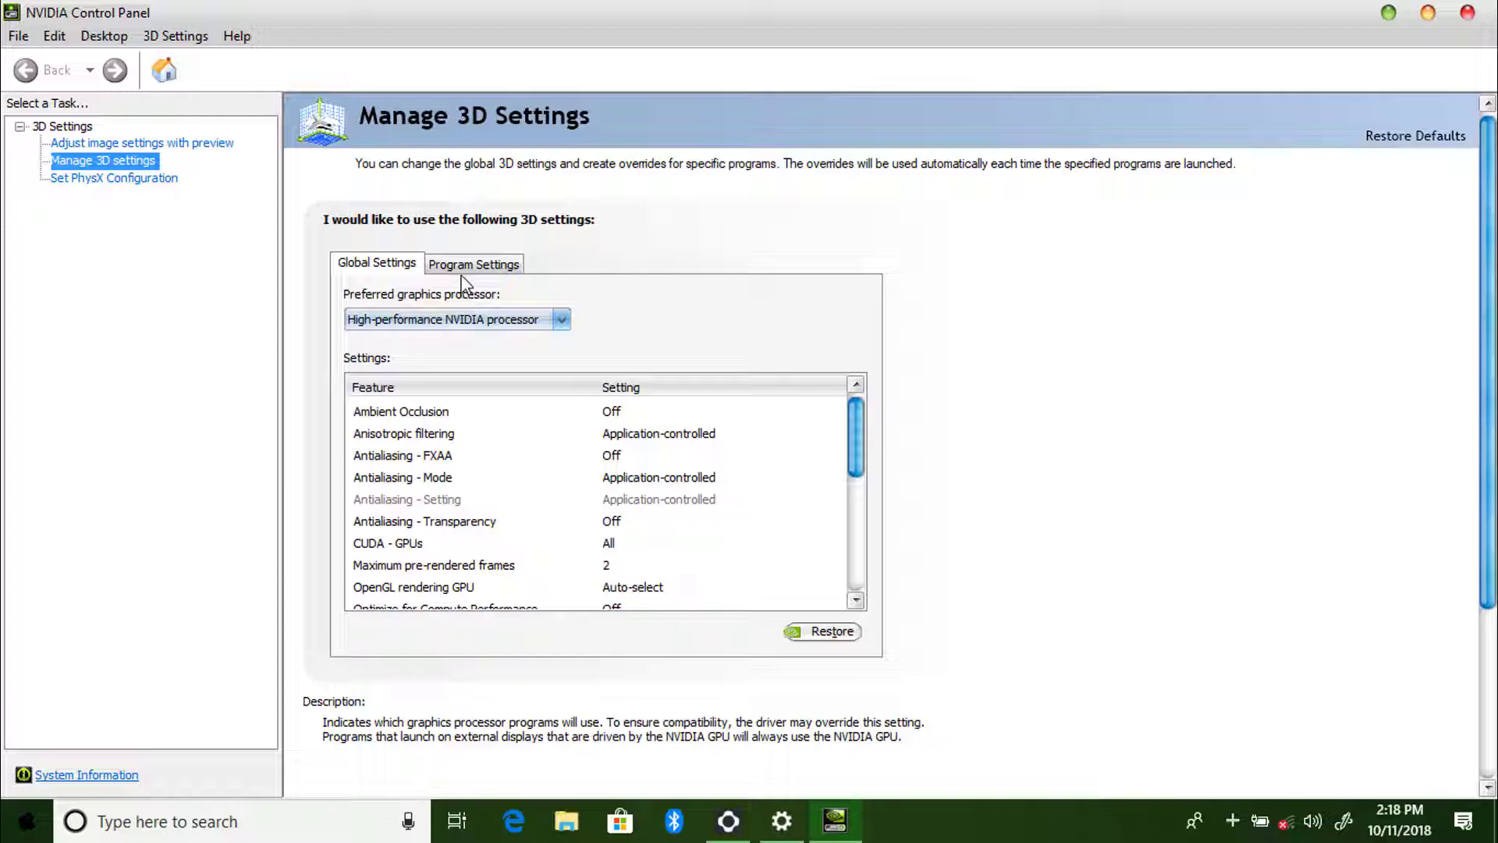
{"action": "left_click", "coordinate": [1468, 14]}
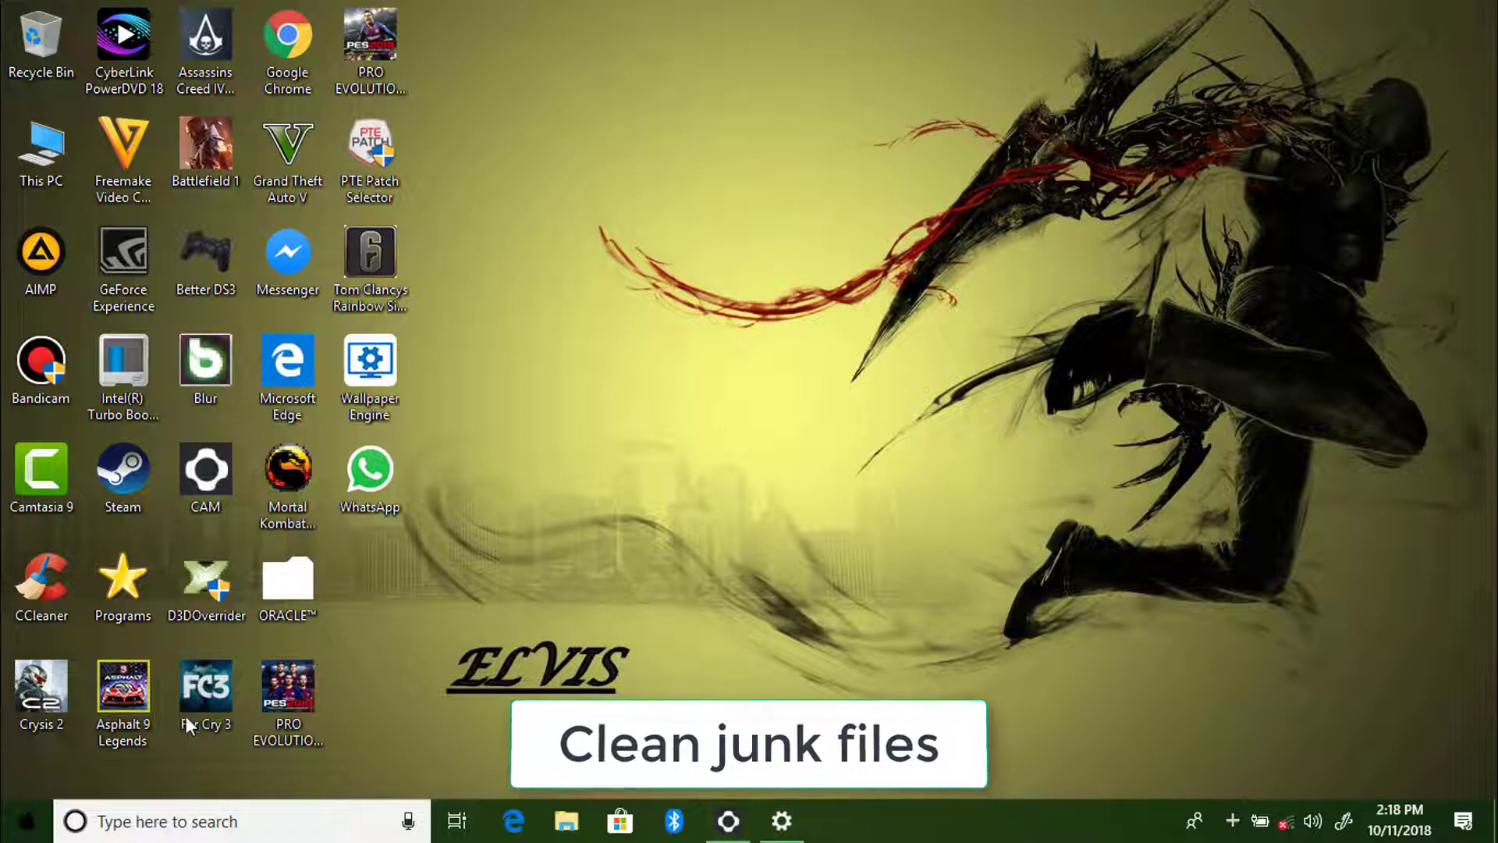
Open the user's temporary files folder by running %Temp% from the Run dialog
{"action": "left_click", "coordinate": [37, 823]}
{"action": "type", "text": "run"}
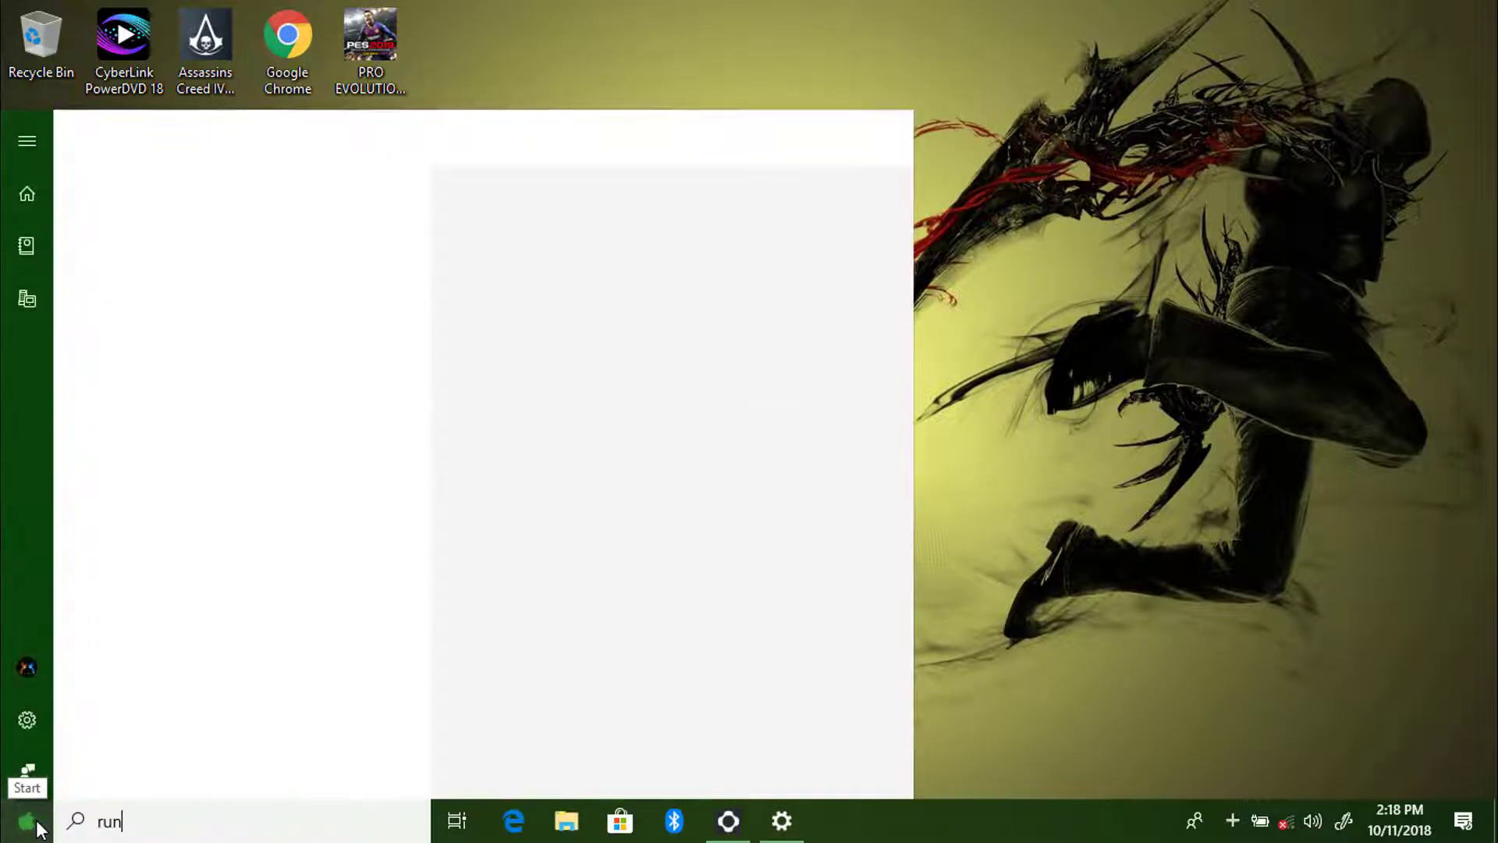
{"action": "key", "text": "Return"}
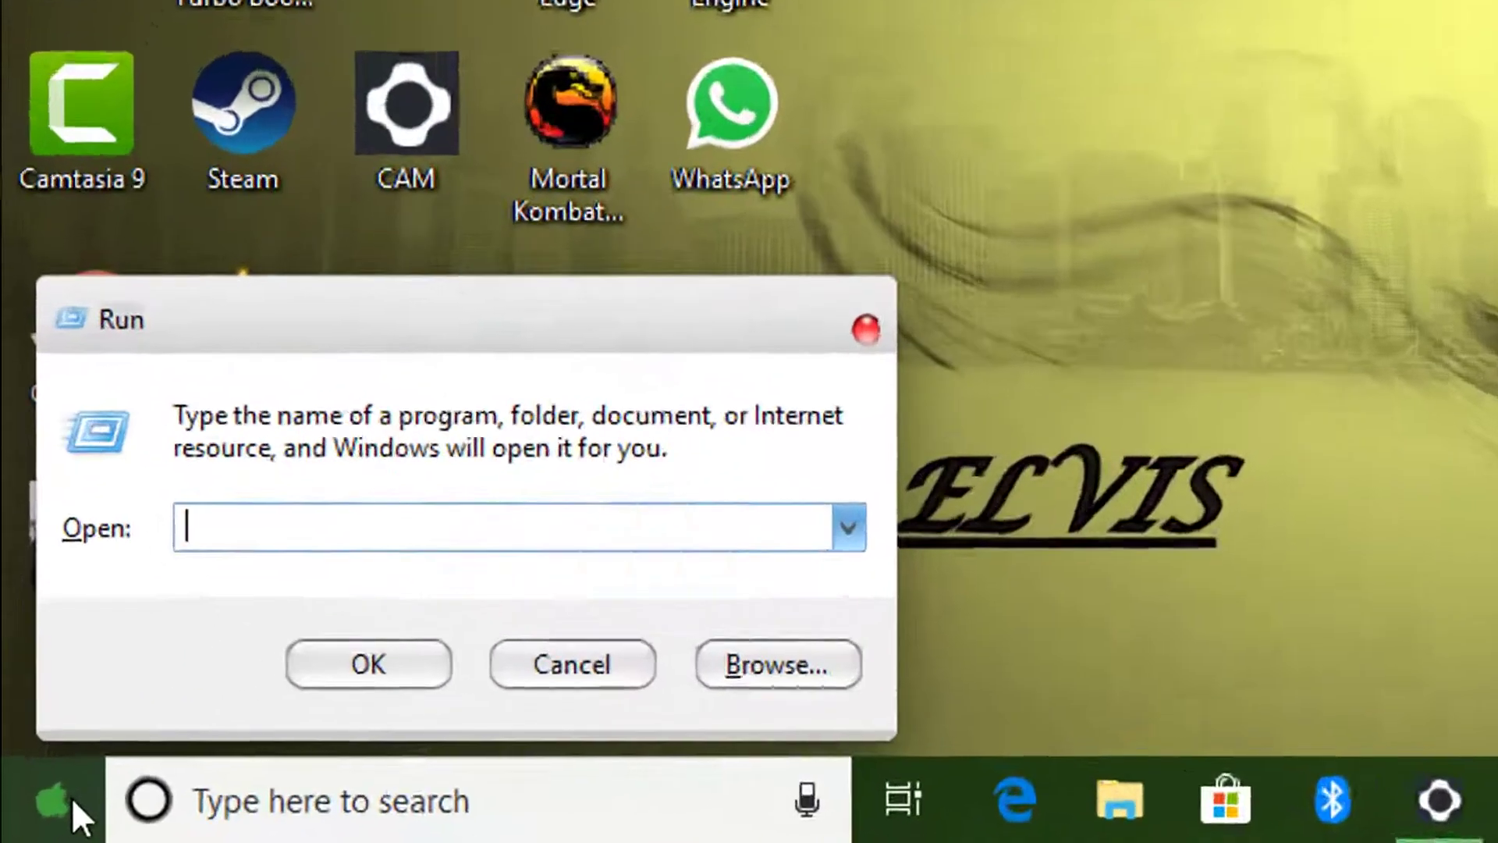
{"action": "type", "text": "%Temp"}
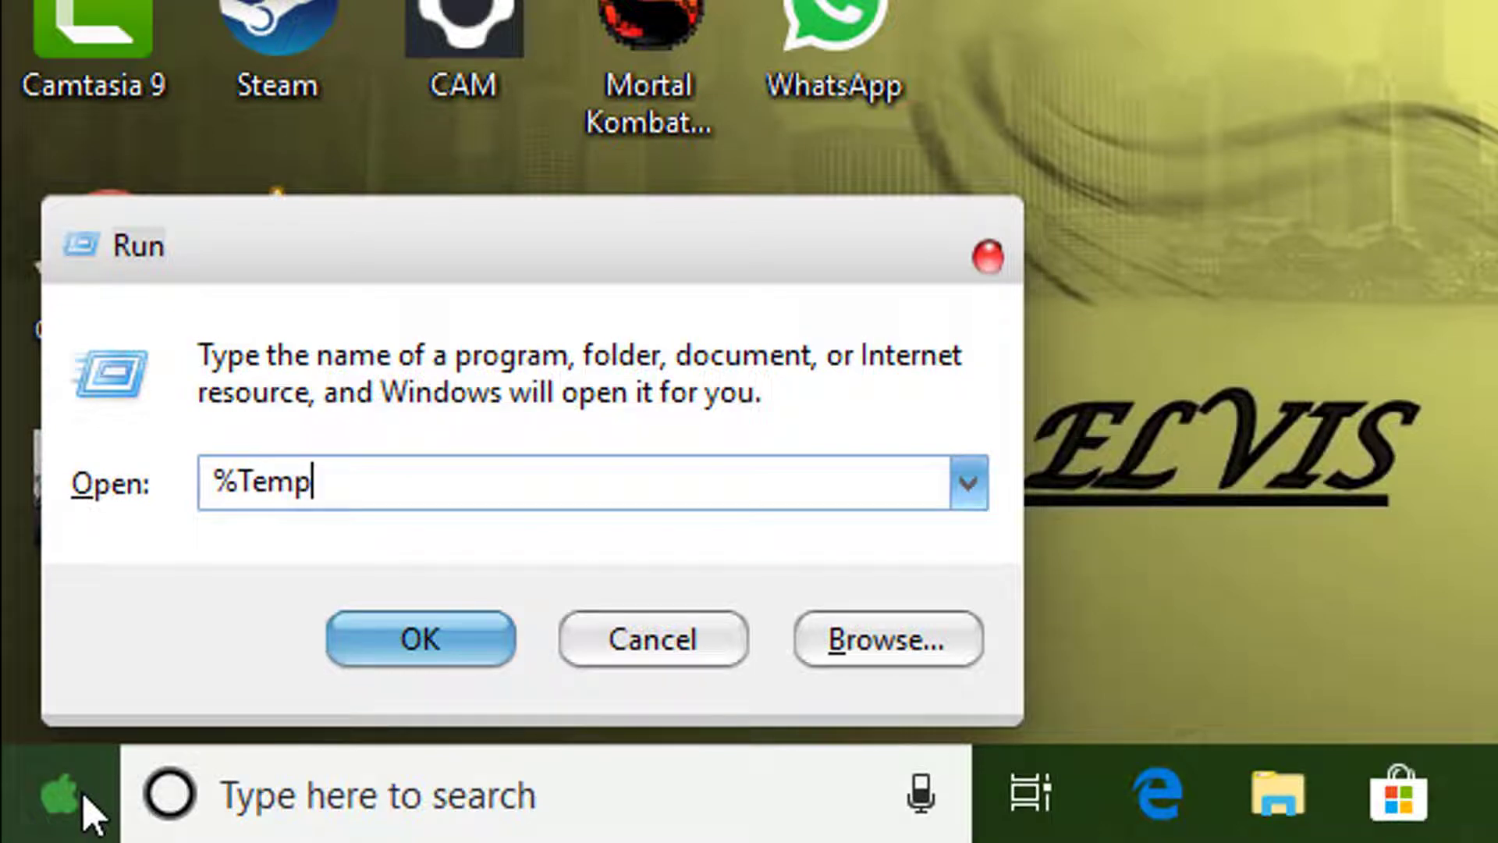
{"action": "type", "text": "%"}
{"action": "key", "text": "Return"}
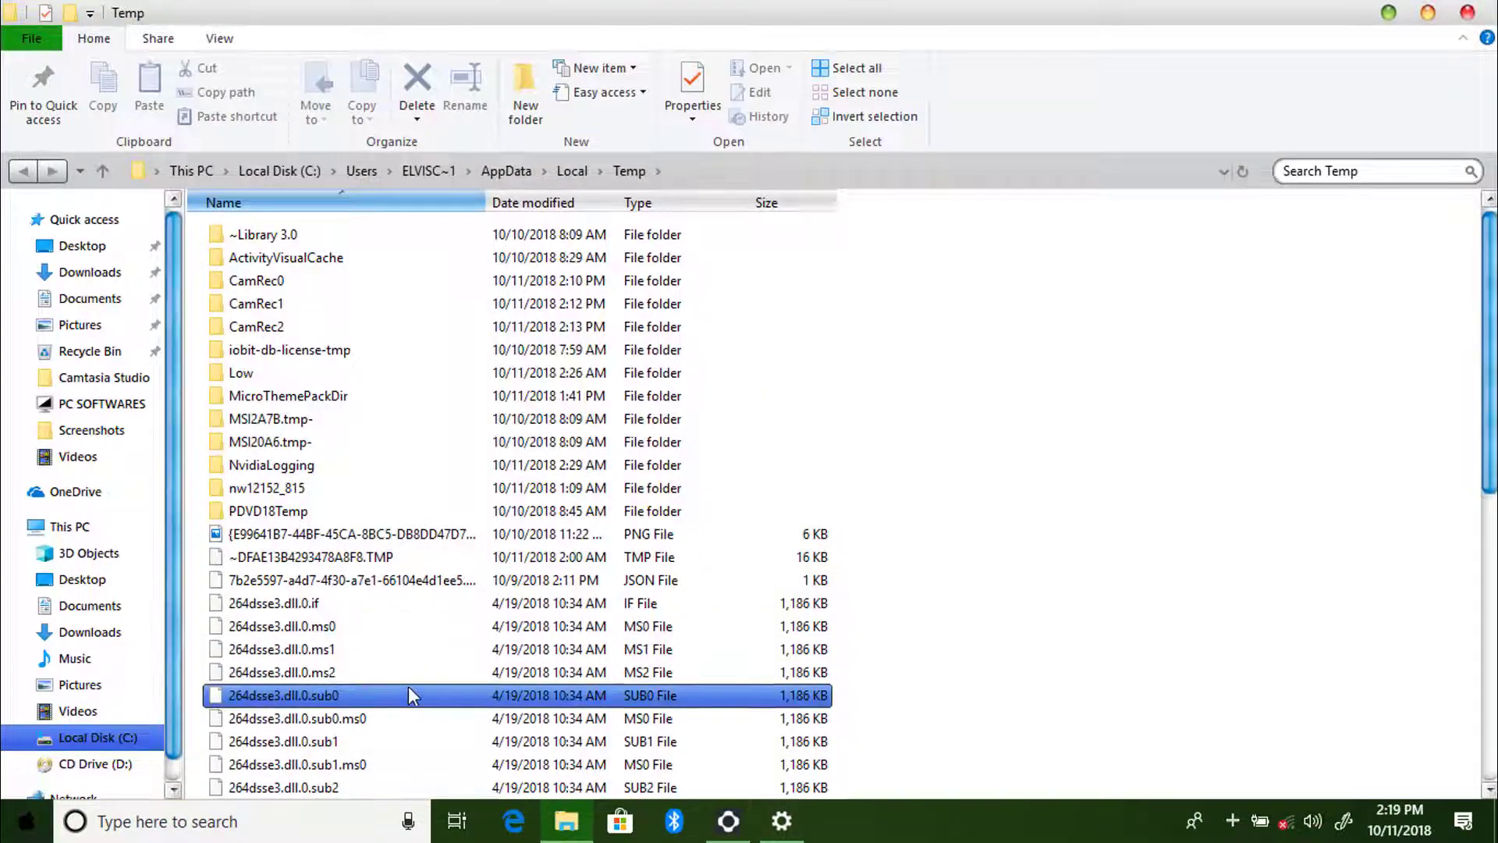
Delete everything in the user's Temp folder, skipping the CamRec folders that cannot be removed, and close the folder window
{"action": "scroll", "coordinate": [409, 686], "scroll_direction": "down", "scroll_amount": 8}
{"action": "key", "text": "ctrl+a"}
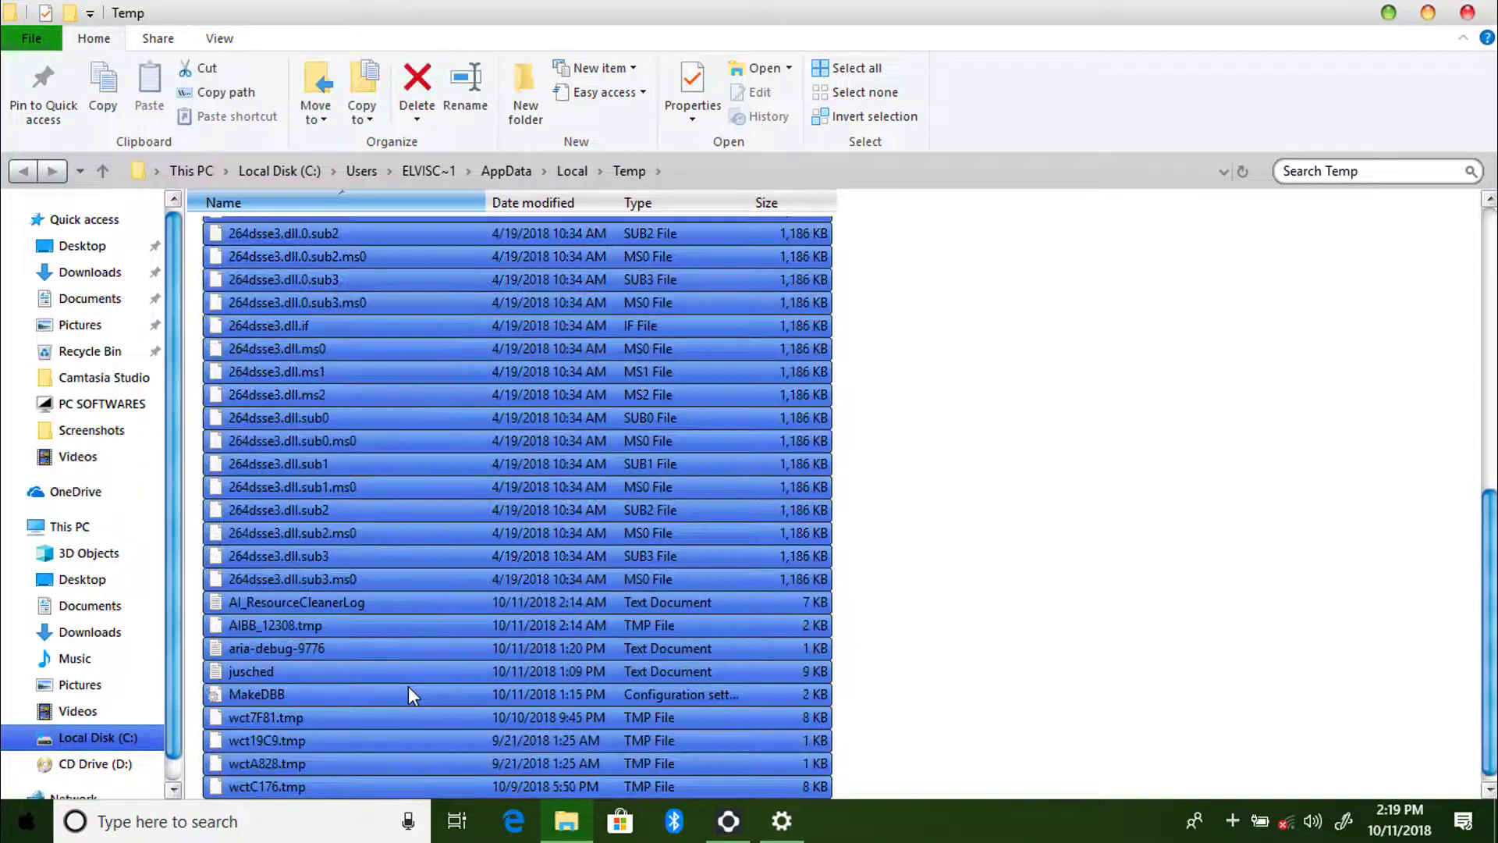
{"action": "left_click", "coordinate": [421, 92]}
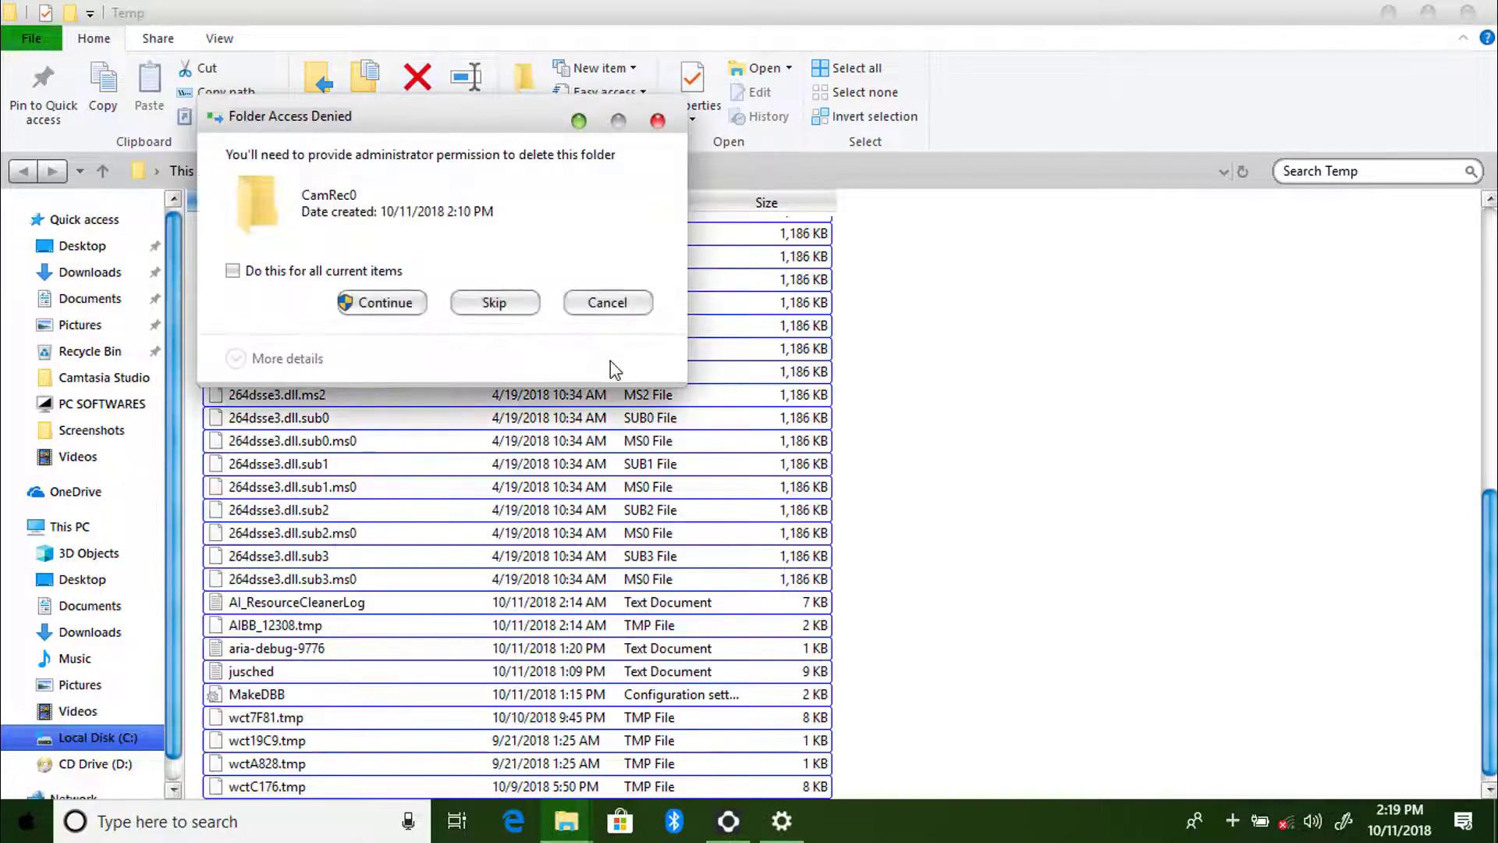
{"action": "left_click", "coordinate": [357, 302]}
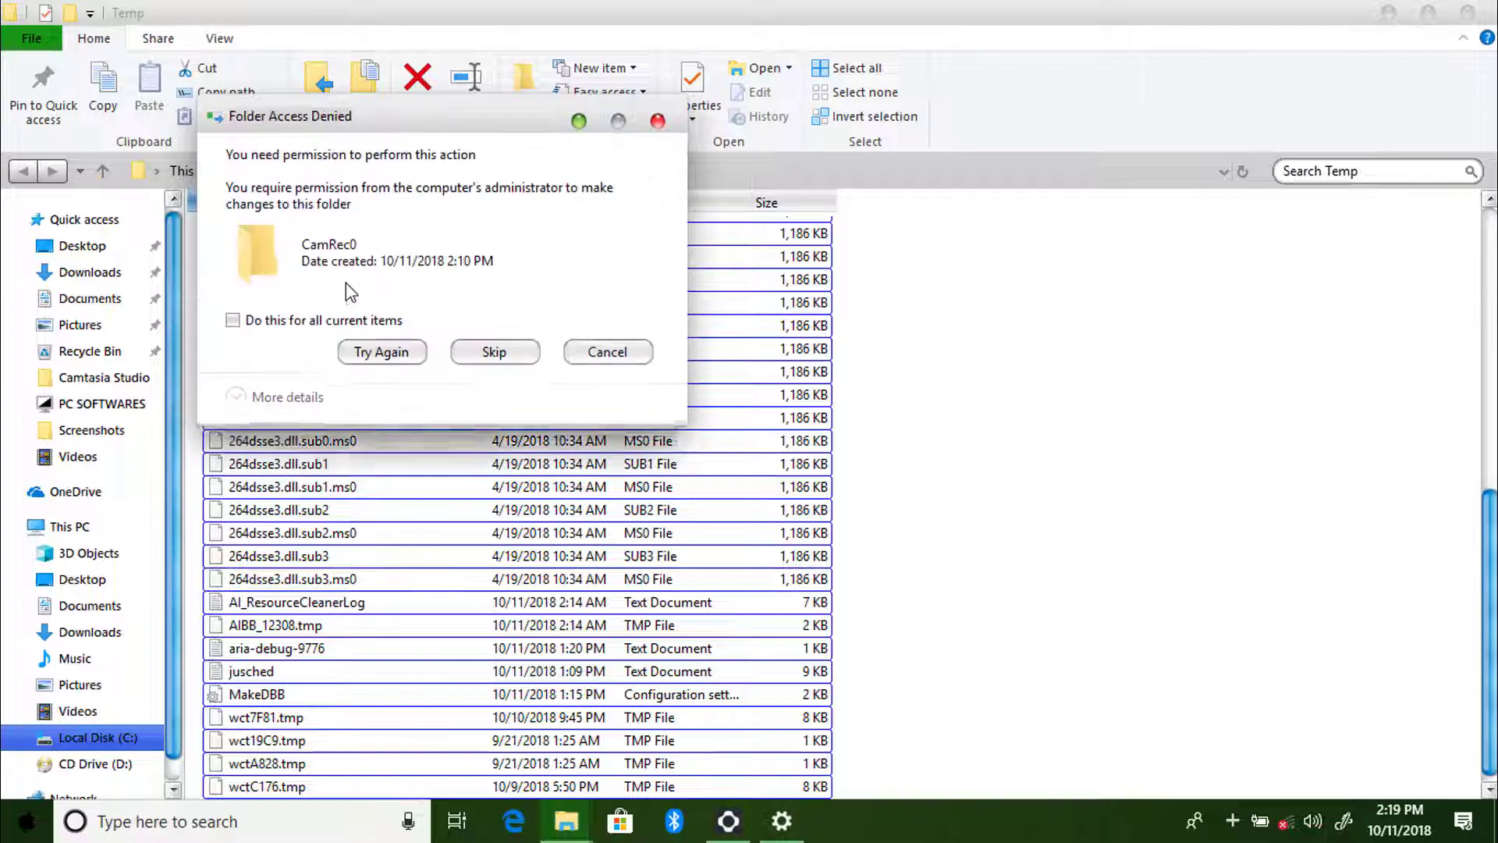
{"action": "left_click", "coordinate": [477, 355]}
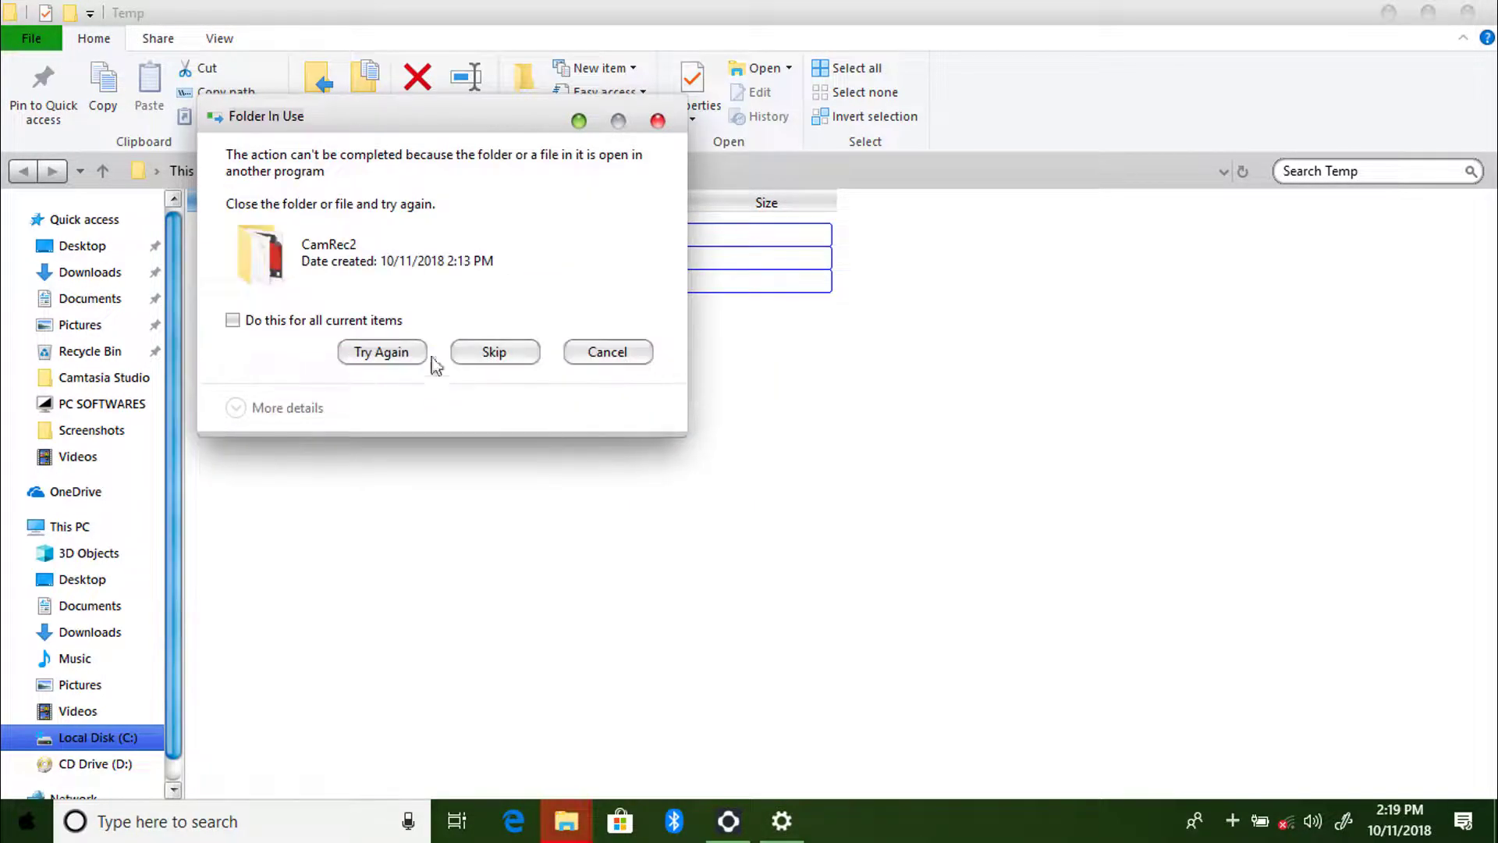
{"action": "left_click", "coordinate": [494, 351]}
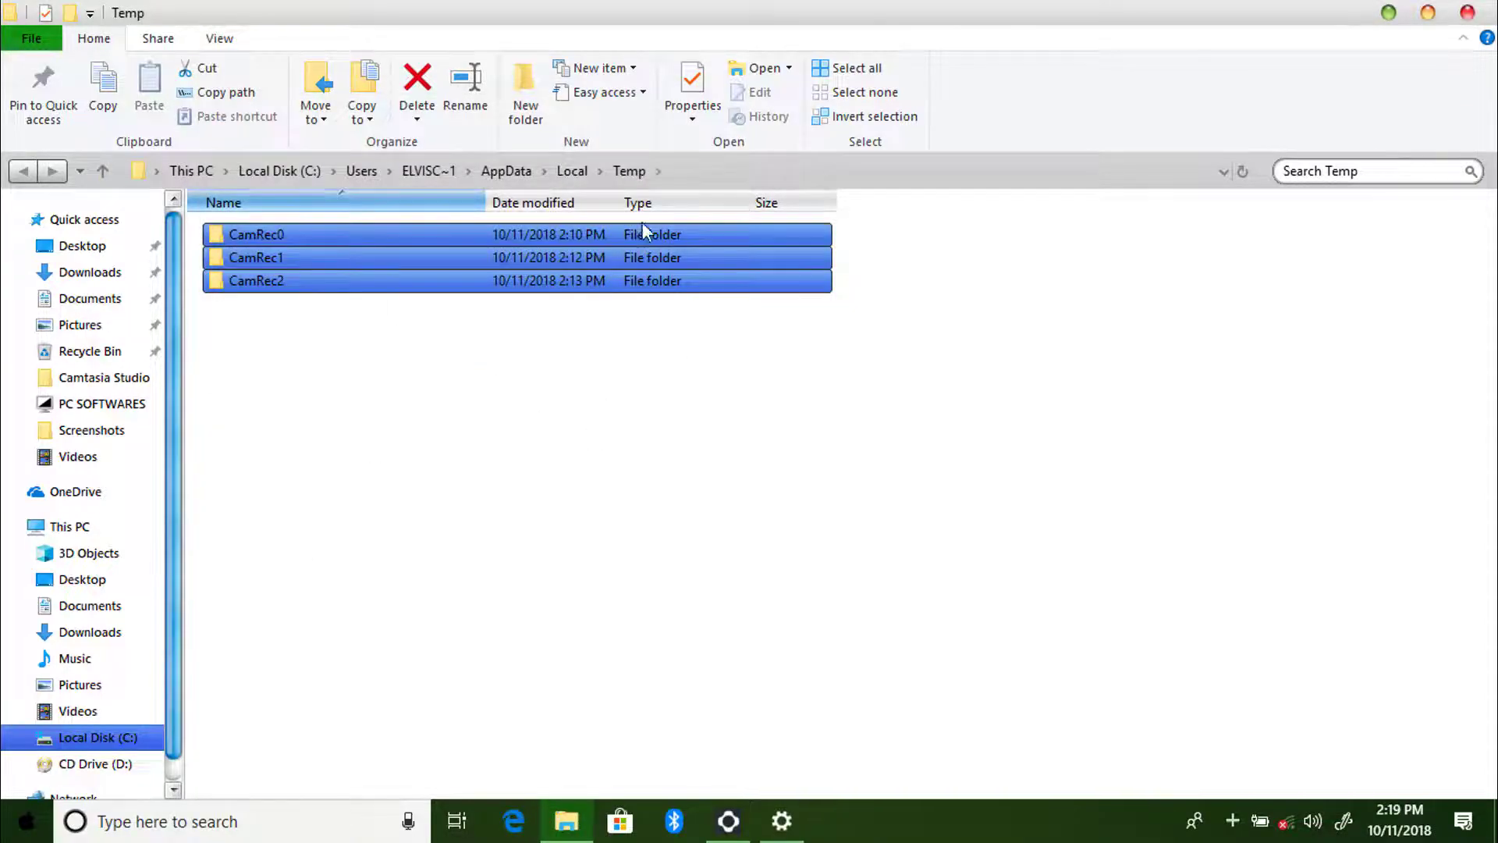
{"action": "left_click", "coordinate": [1477, 11]}
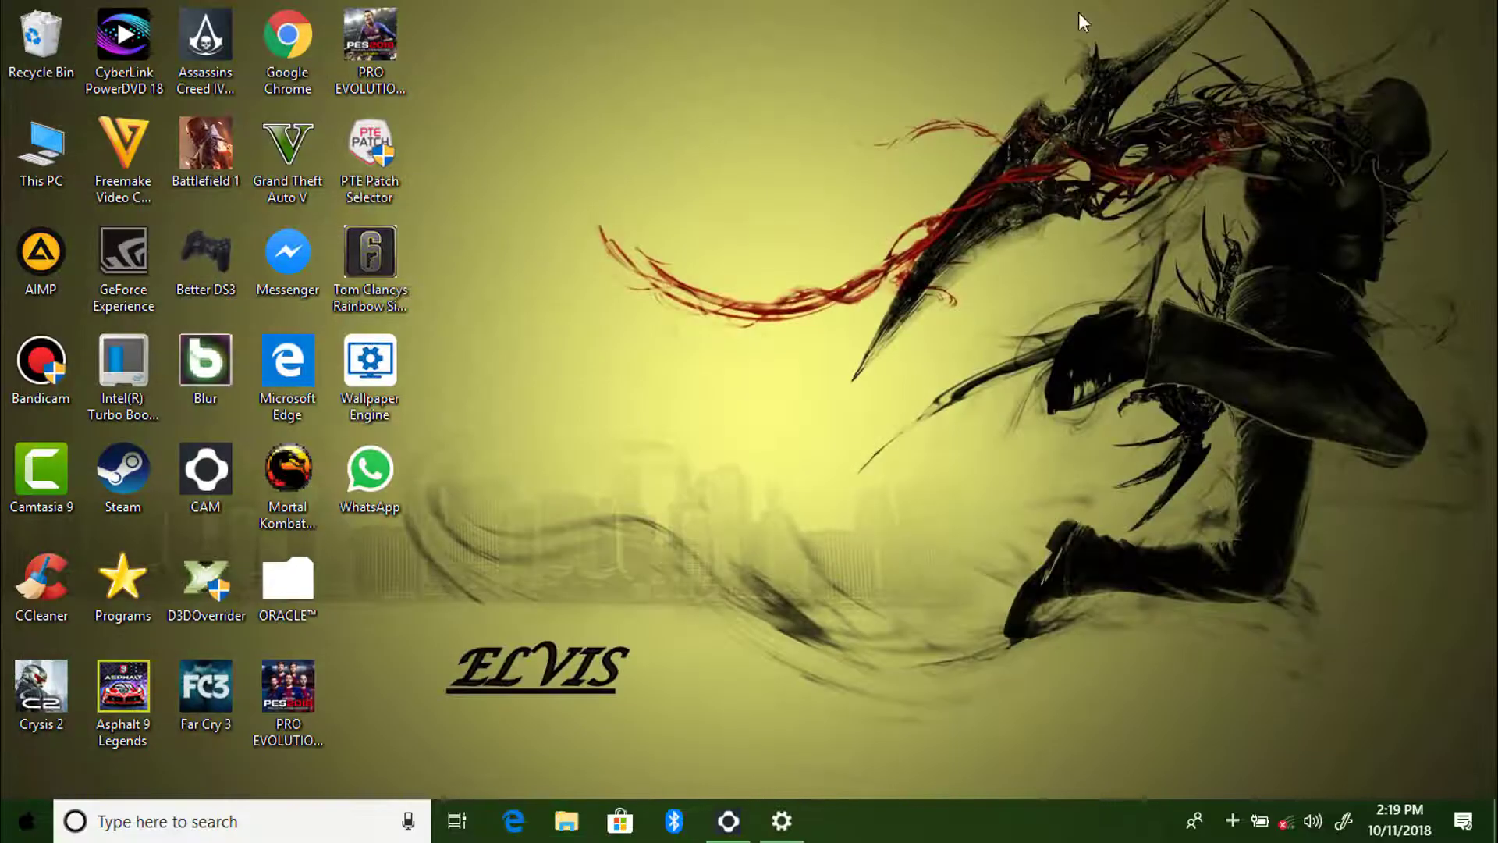
Open the Windows folder on Local Disk (C:) through This PC
{"action": "left_click", "coordinate": [45, 166]}
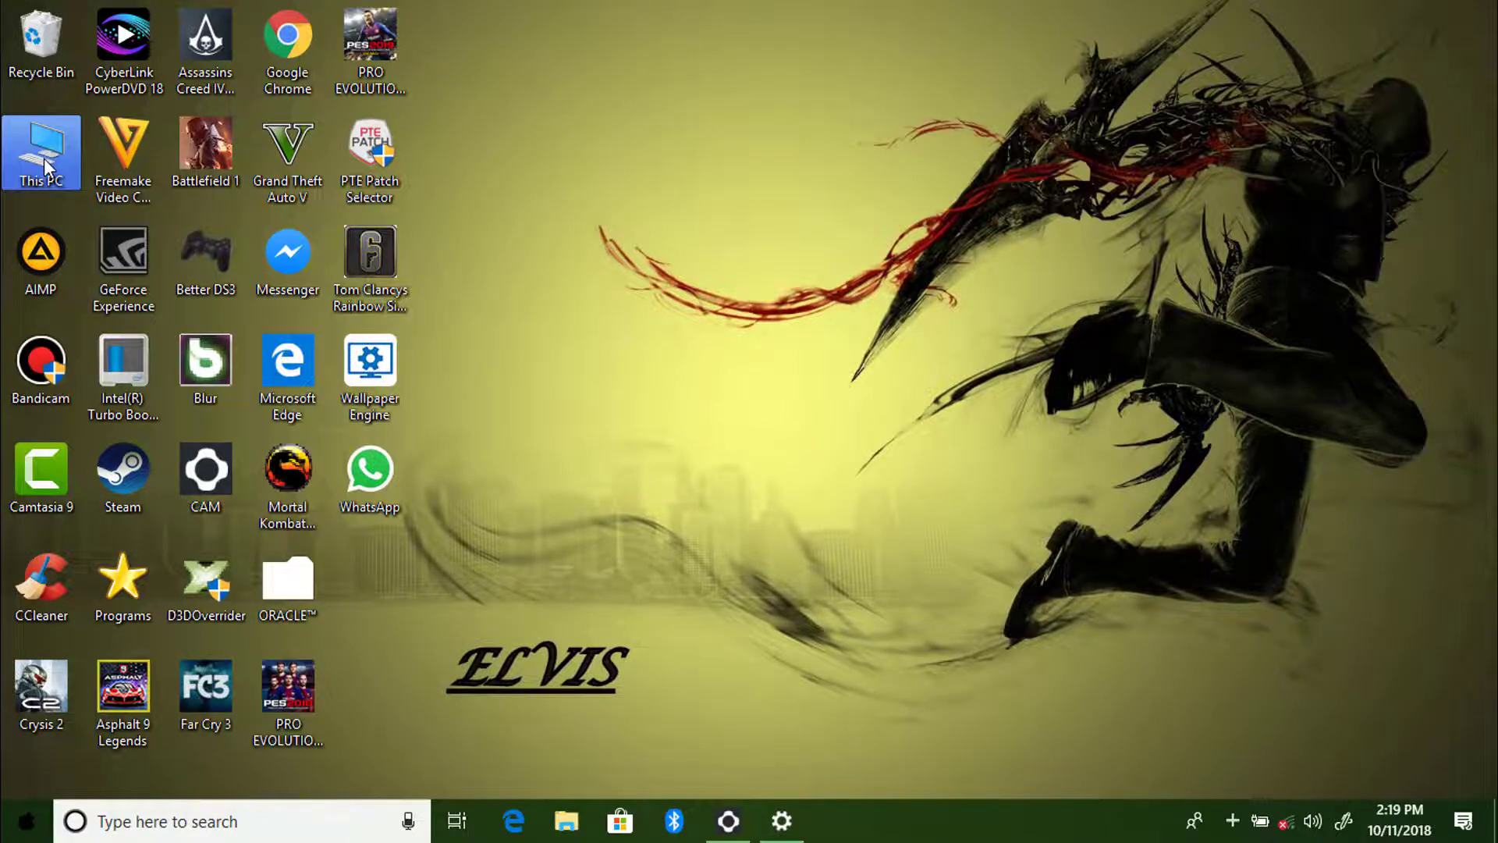
{"action": "double_click", "coordinate": [44, 165]}
{"action": "double_click", "coordinate": [355, 426]}
{"action": "left_click", "coordinate": [353, 422]}
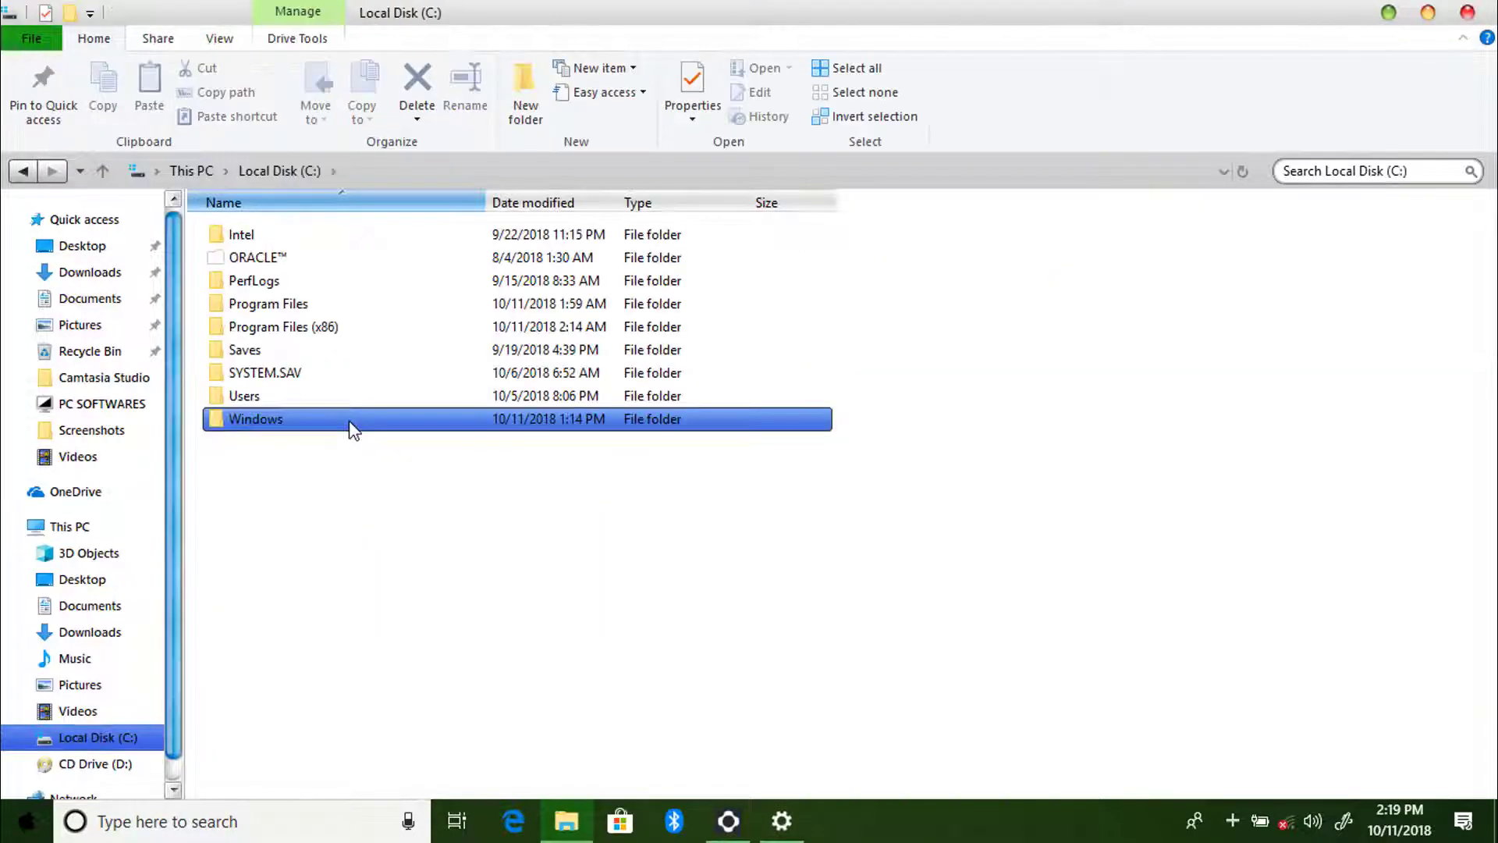
{"action": "left_click", "coordinate": [458, 405]}
{"action": "double_click", "coordinate": [455, 419]}
{"action": "left_click", "coordinate": [434, 451]}
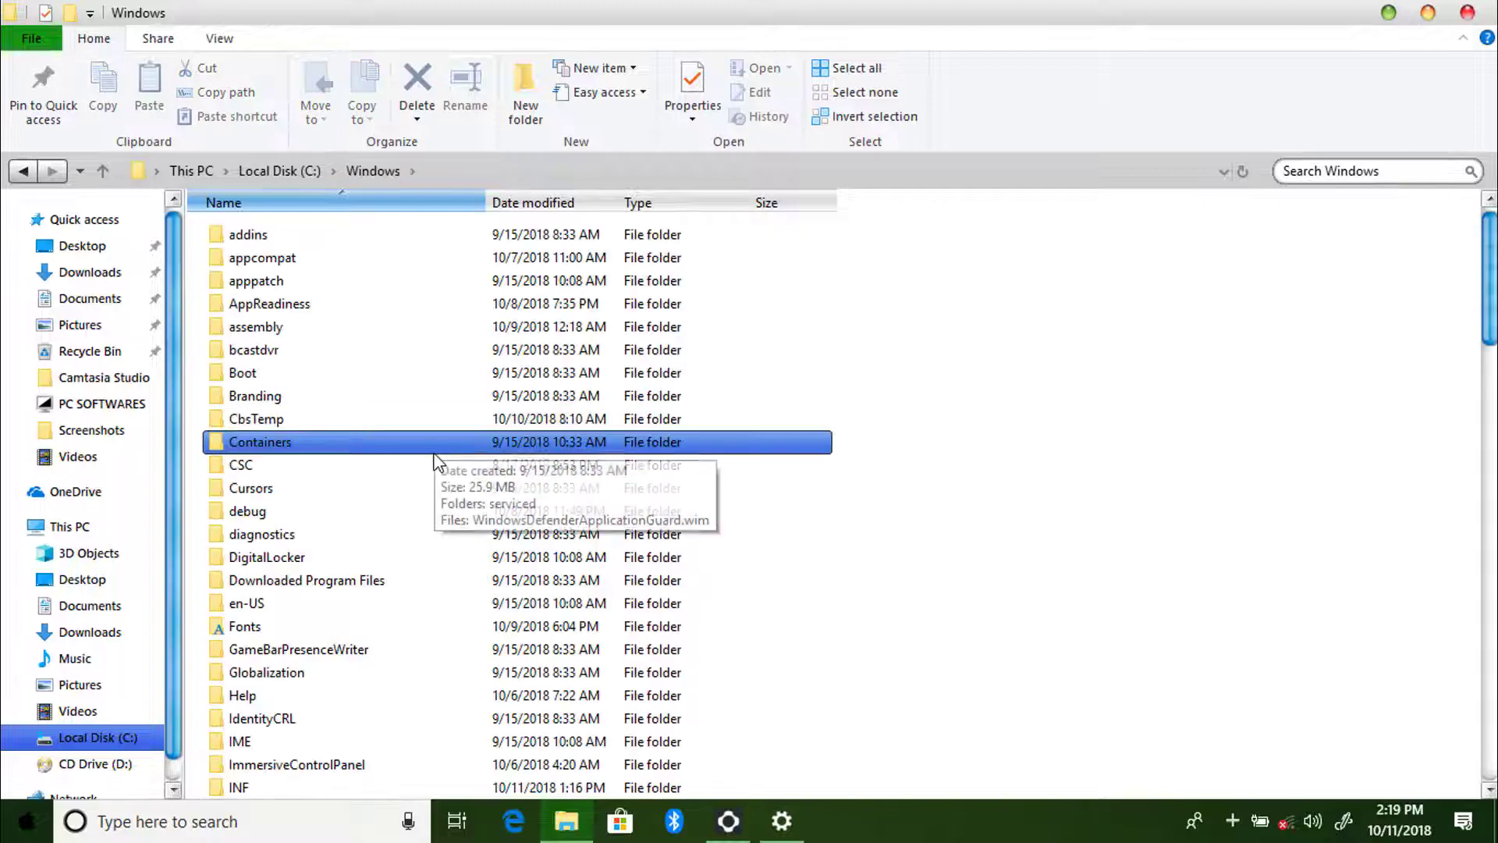
Open the Temp folder inside the Windows folder, granting permanent access to it
{"action": "scroll", "coordinate": [434, 460], "scroll_direction": "down", "scroll_amount": 12}
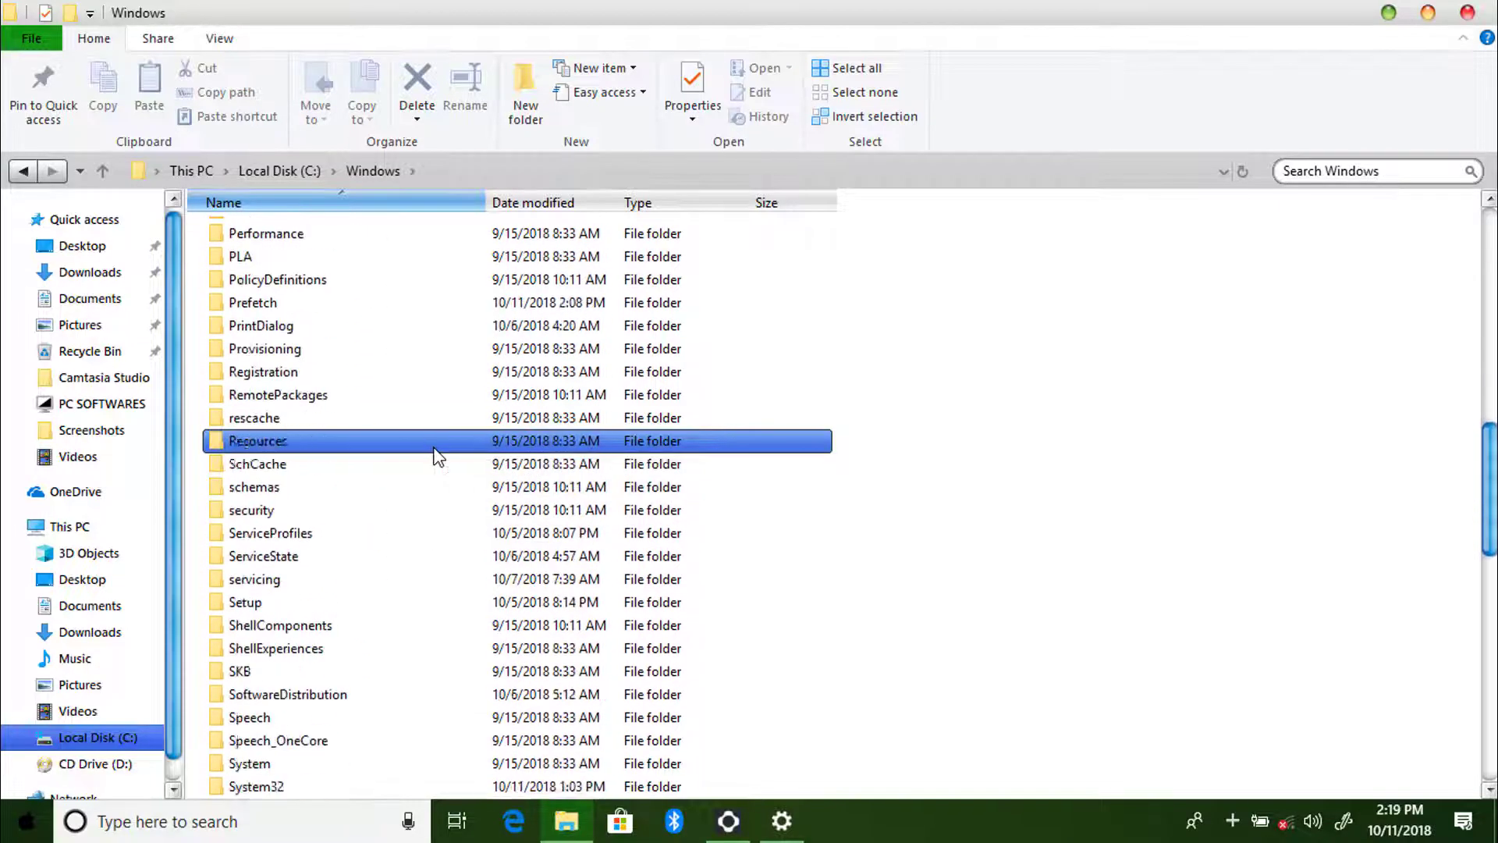
{"action": "scroll", "coordinate": [434, 461], "scroll_direction": "down", "scroll_amount": 8}
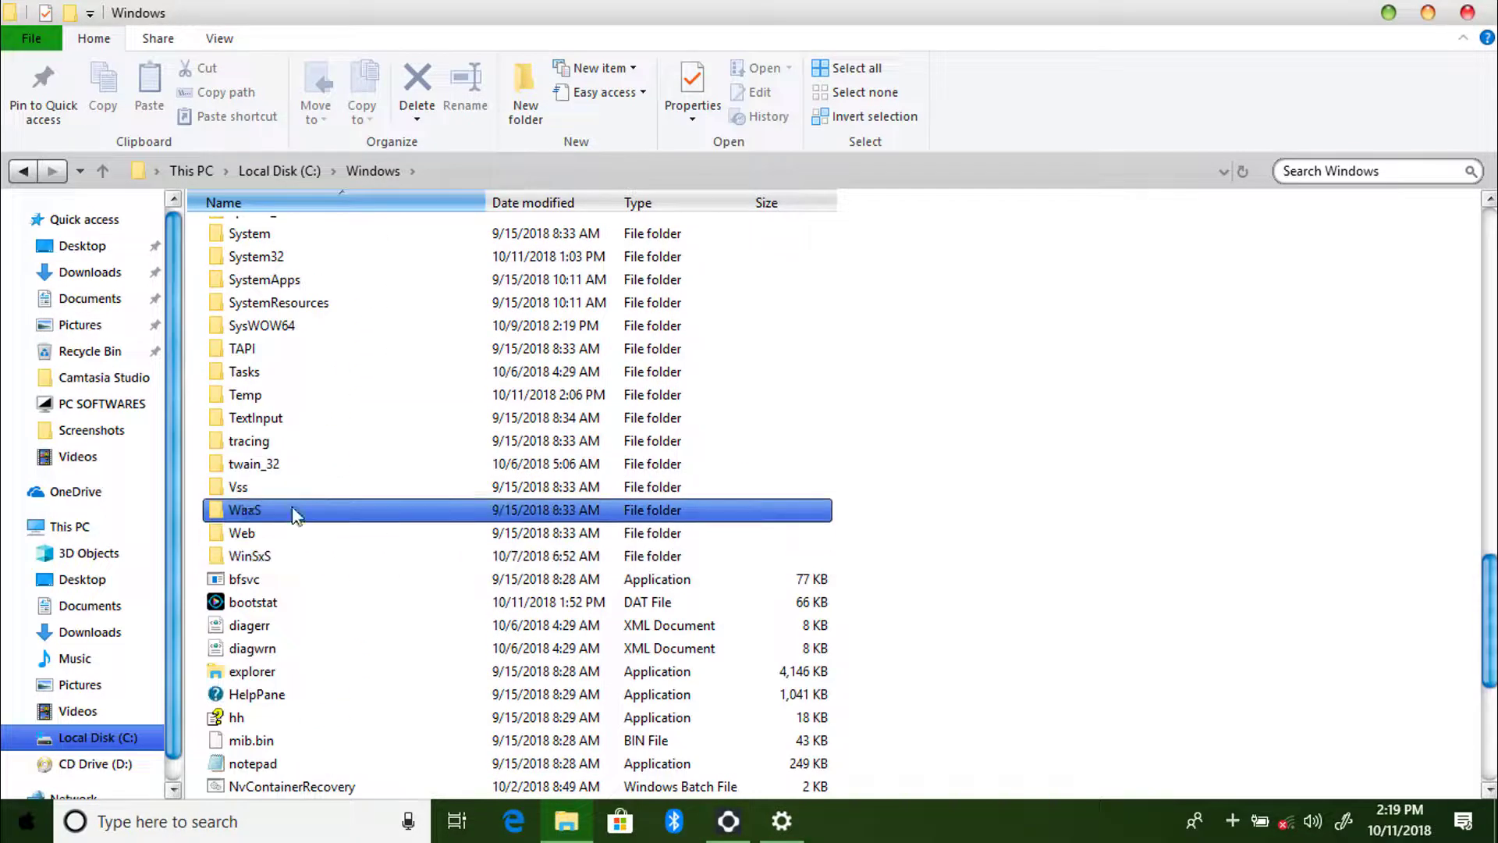
{"action": "left_click", "coordinate": [273, 398]}
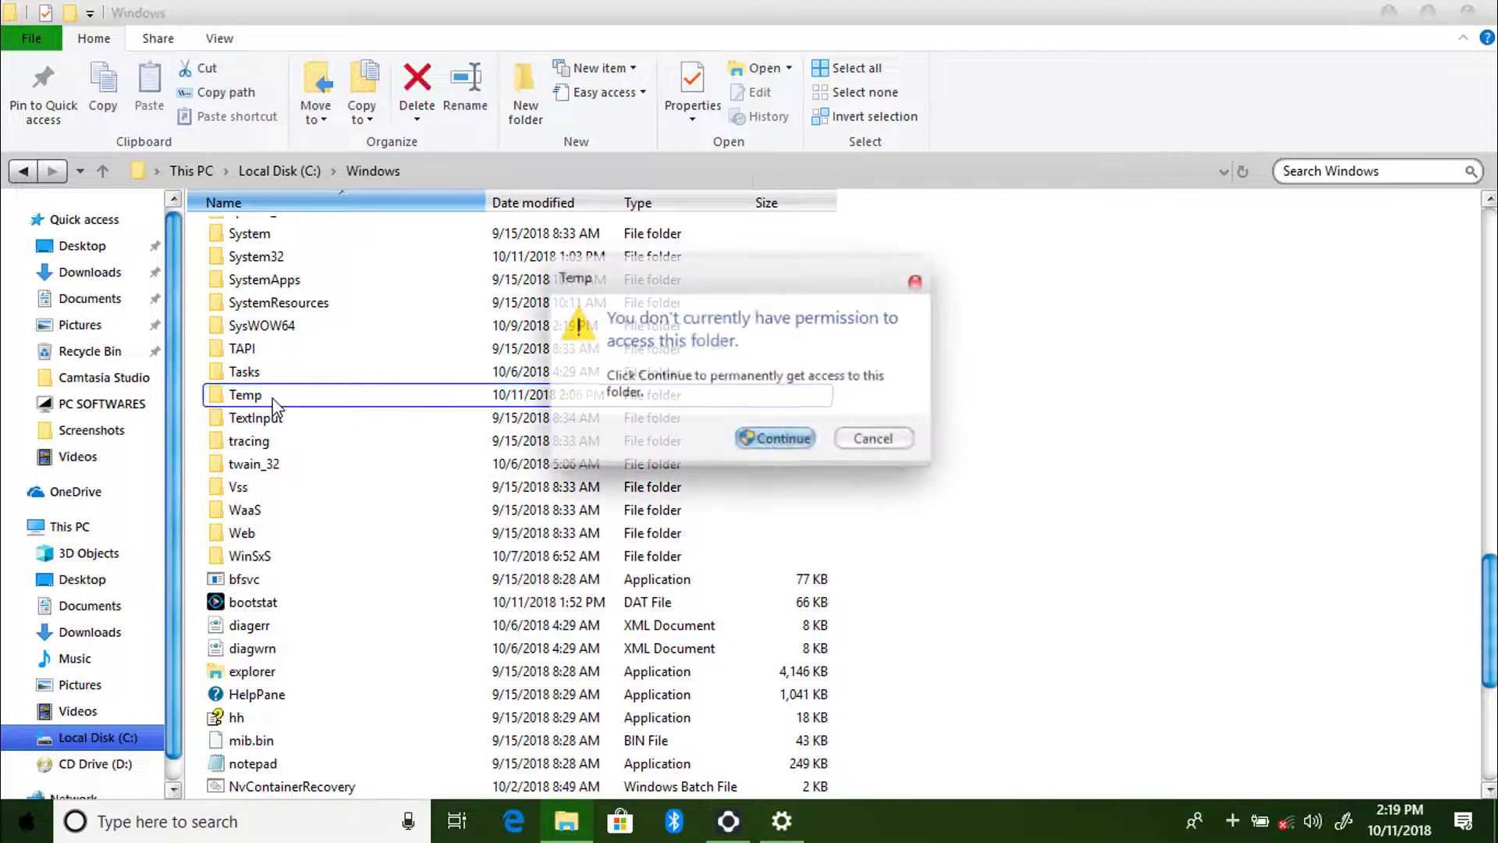
{"action": "left_click", "coordinate": [768, 442]}
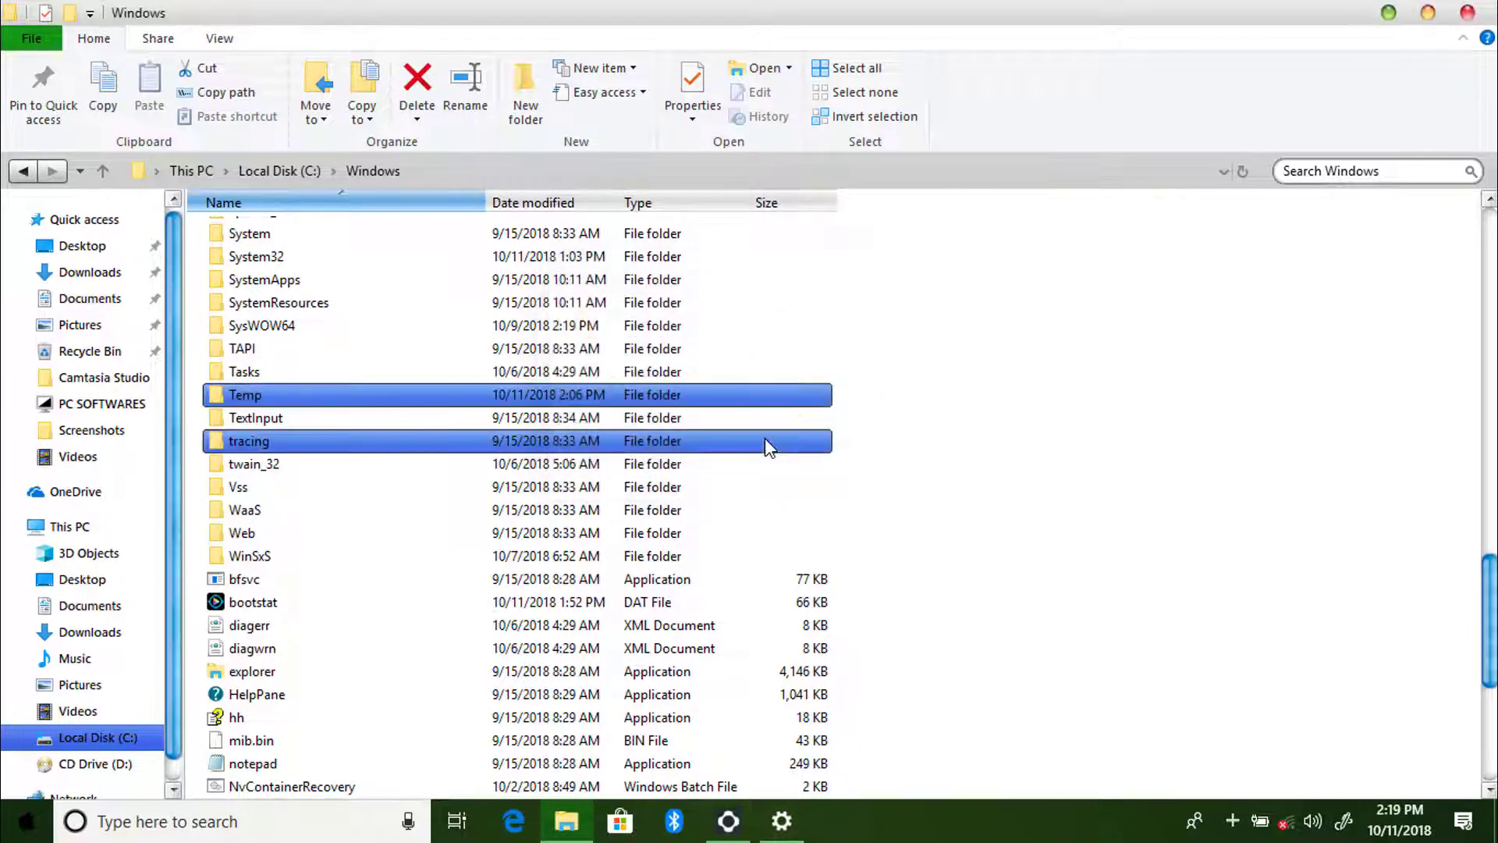
Delete all items in the Windows Temp folder, skipping all current items that are in use, such as cpuz146
{"action": "scroll", "coordinate": [497, 504], "scroll_direction": "down", "scroll_amount": 15}
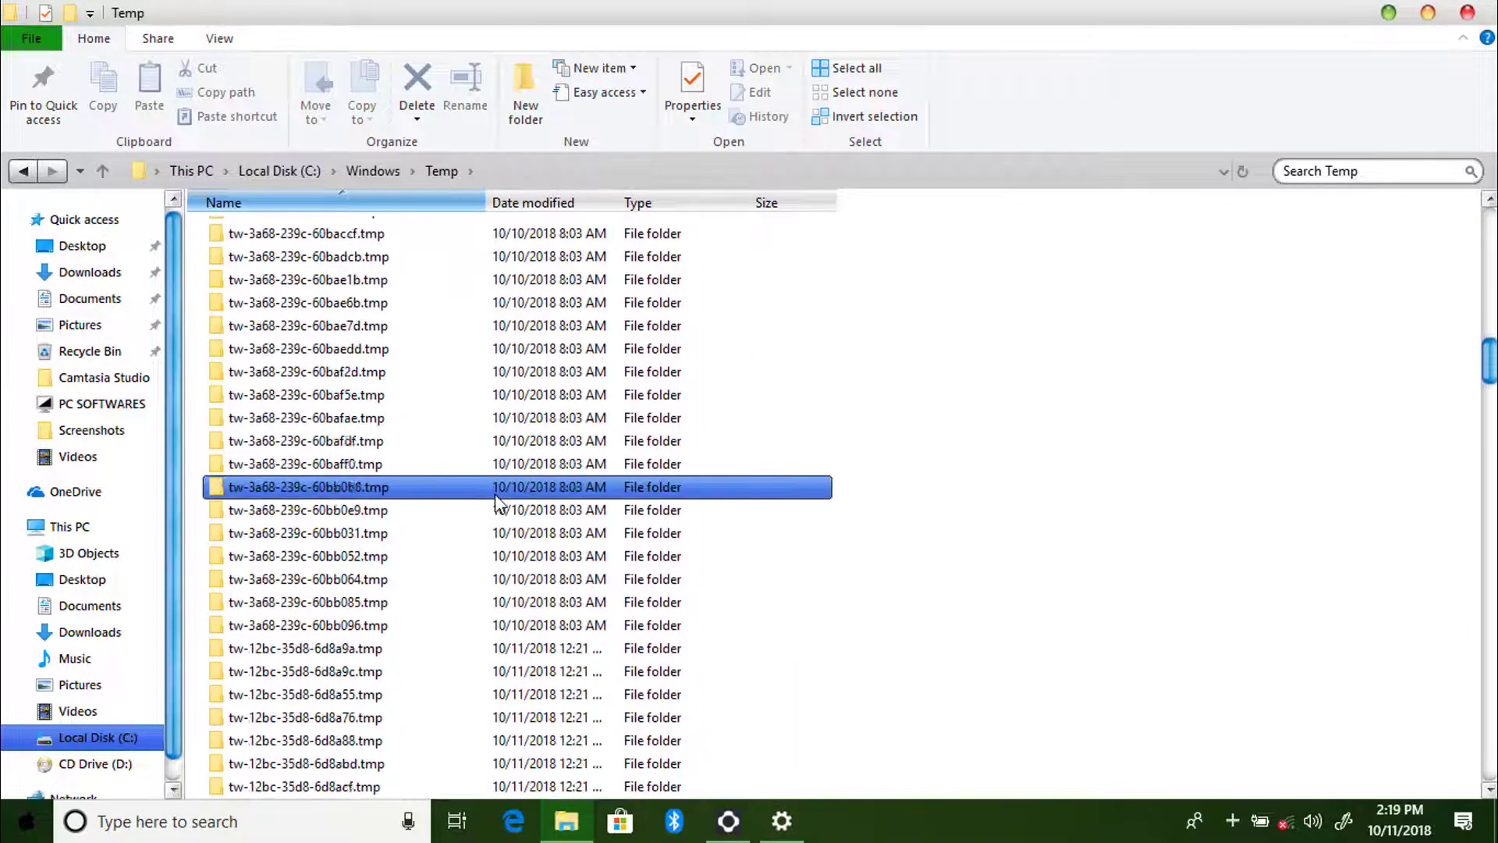
{"action": "scroll", "coordinate": [496, 503], "scroll_direction": "down", "scroll_amount": 5}
{"action": "key", "text": "ctrl+a"}
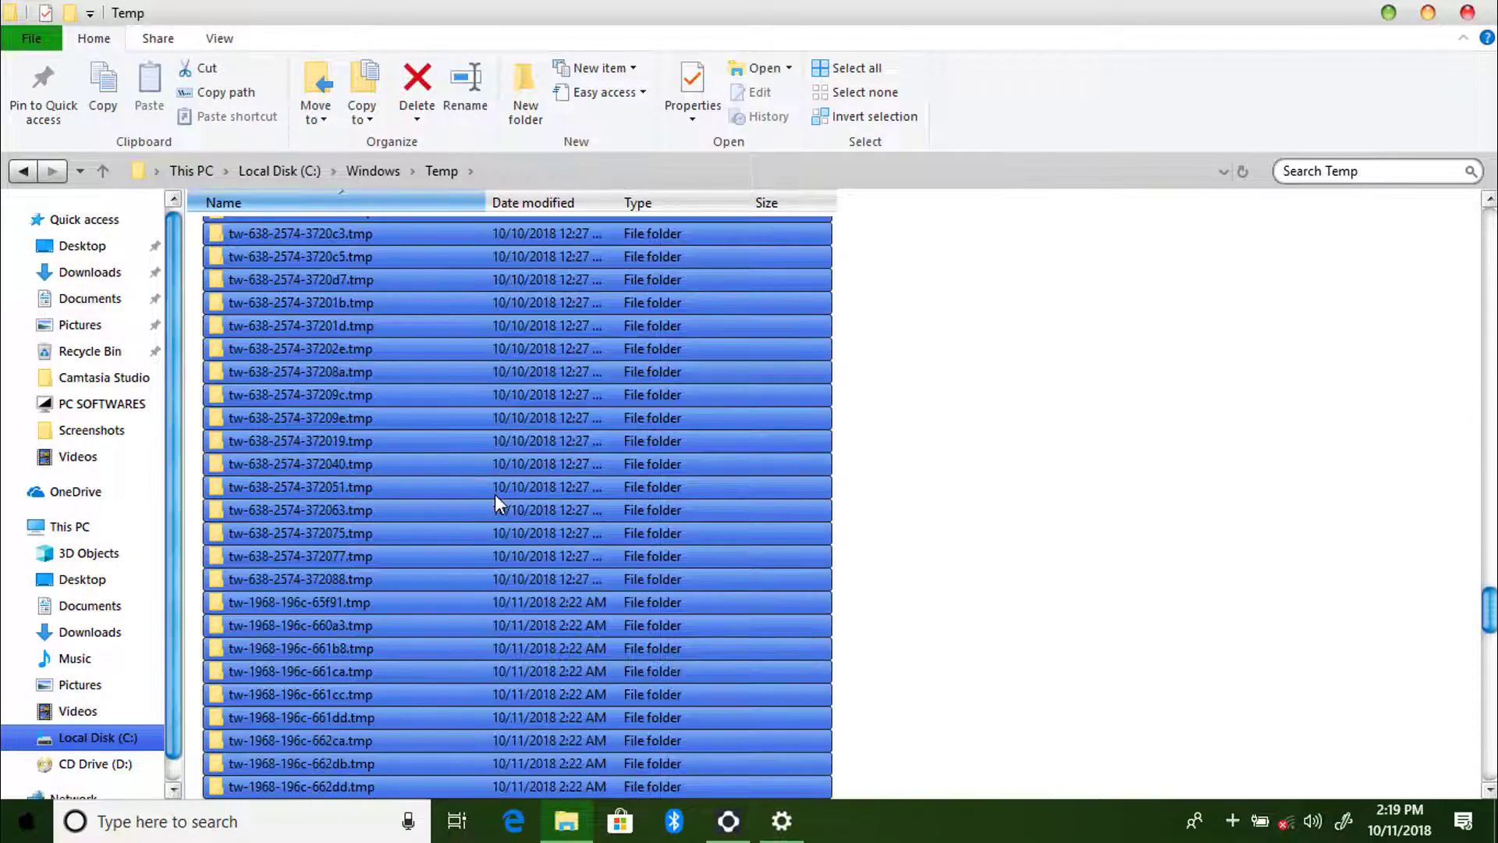
{"action": "left_click", "coordinate": [420, 89]}
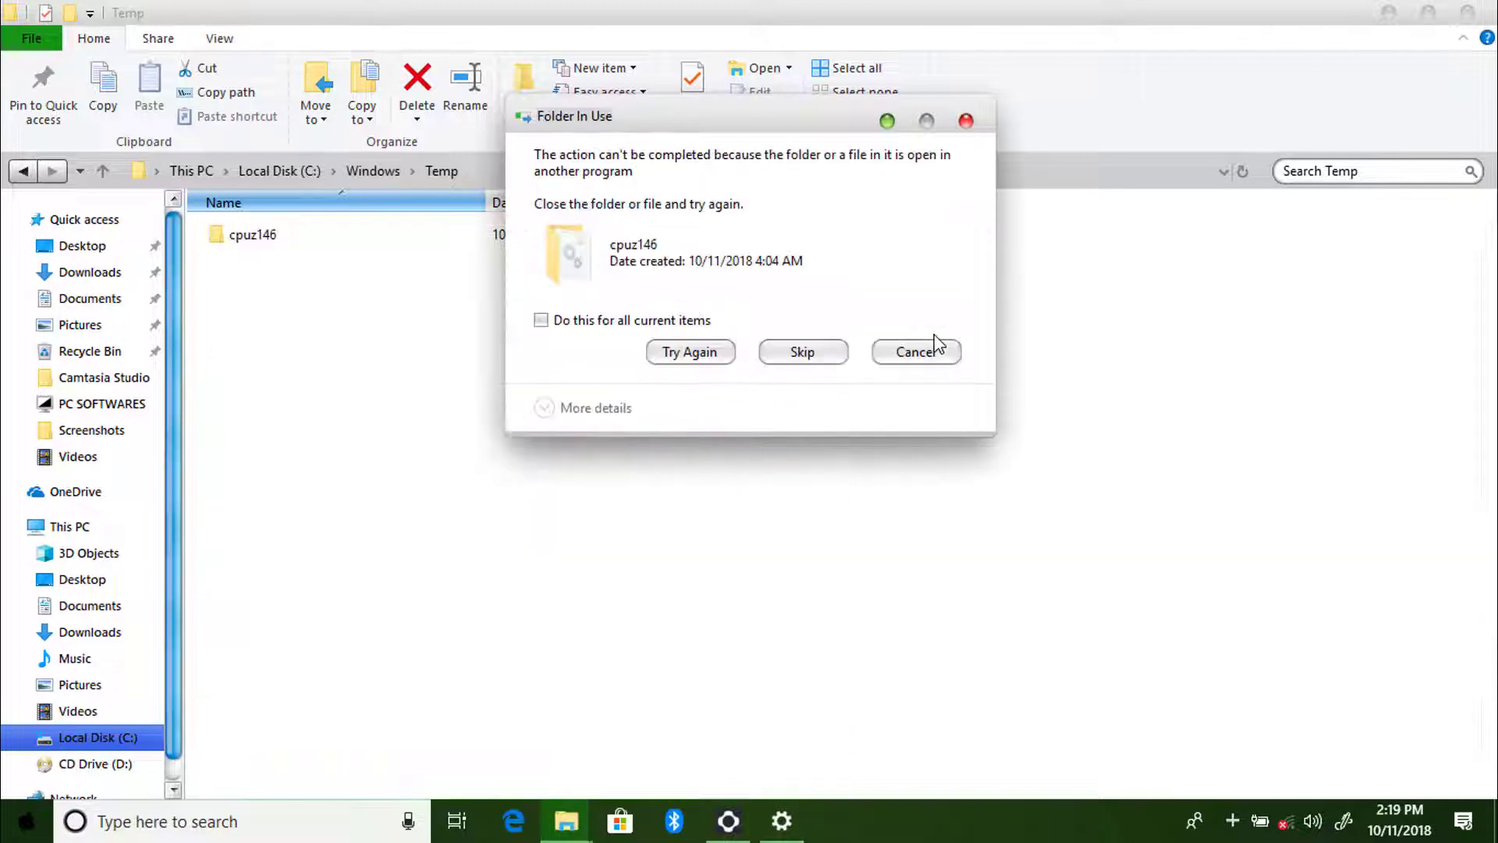
{"action": "left_click", "coordinate": [656, 322]}
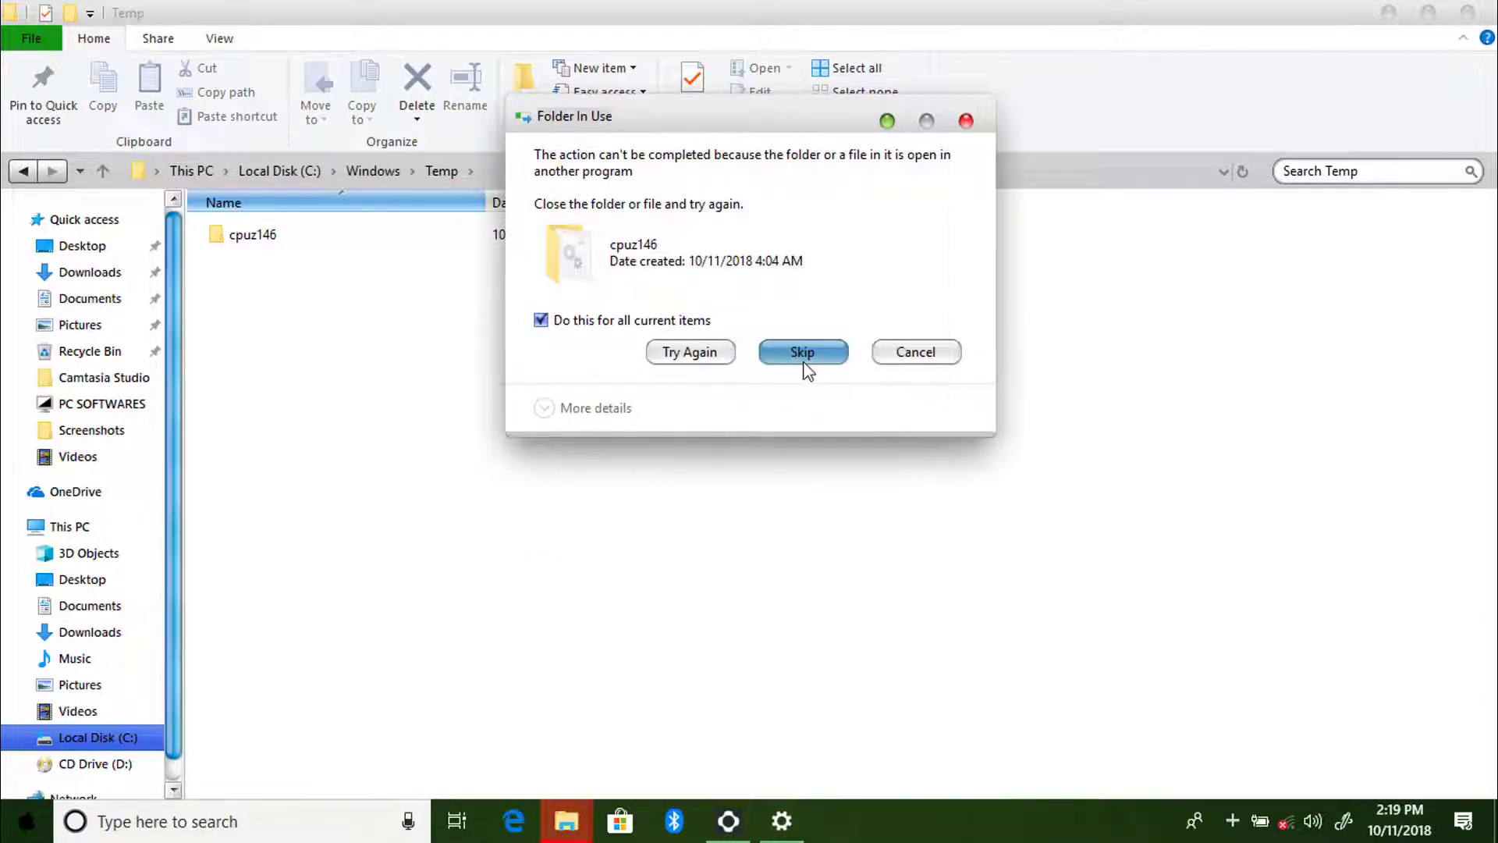
{"action": "left_click", "coordinate": [802, 352]}
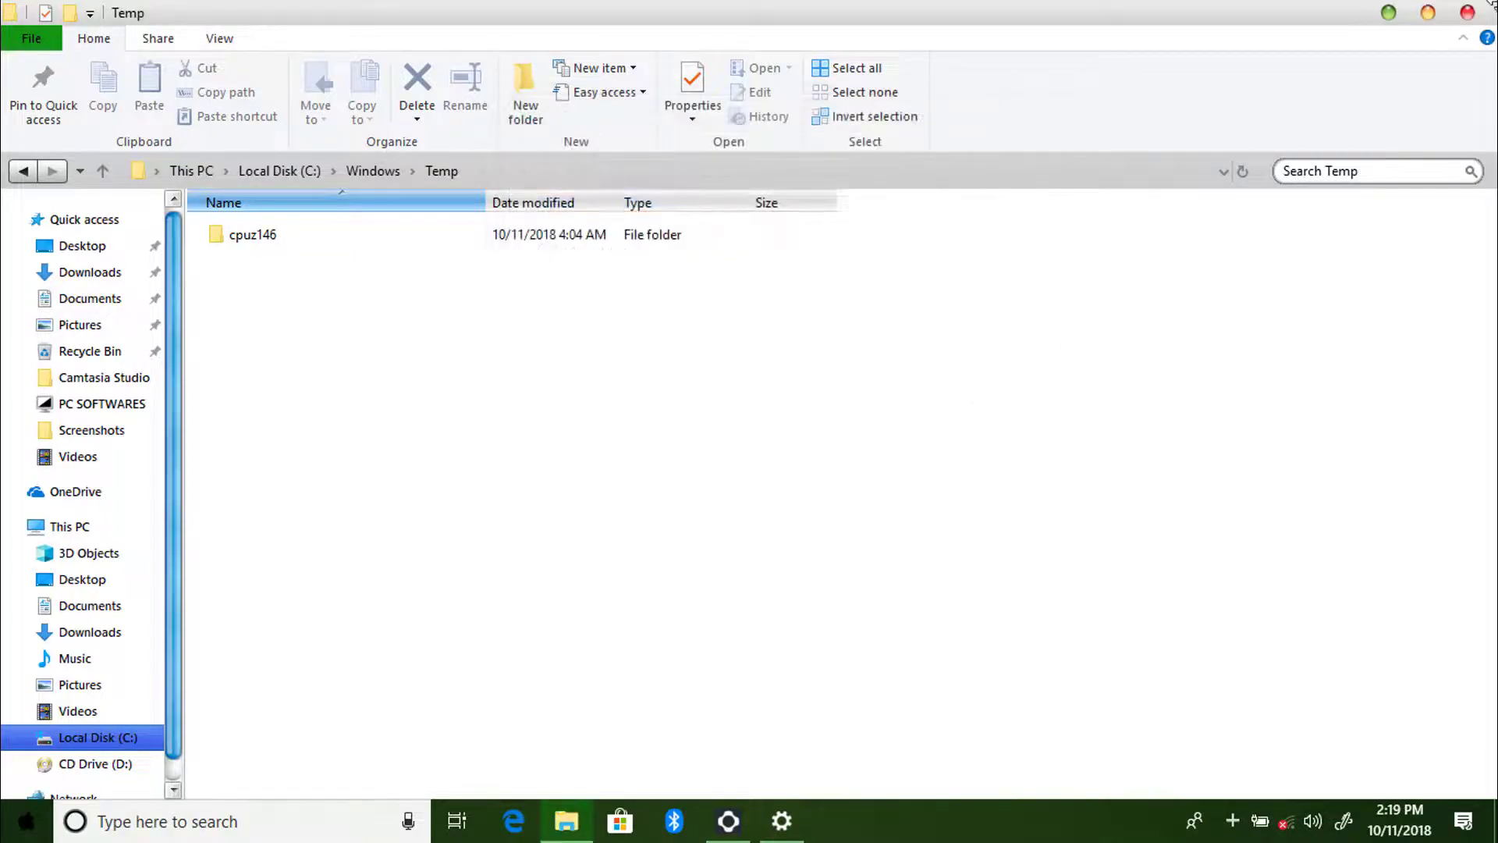
Close the Temp folder, launch Intel Extreme Tuning Utility from the desktop's Programs folder, and close that folder window
{"action": "left_click", "coordinate": [1468, 14]}
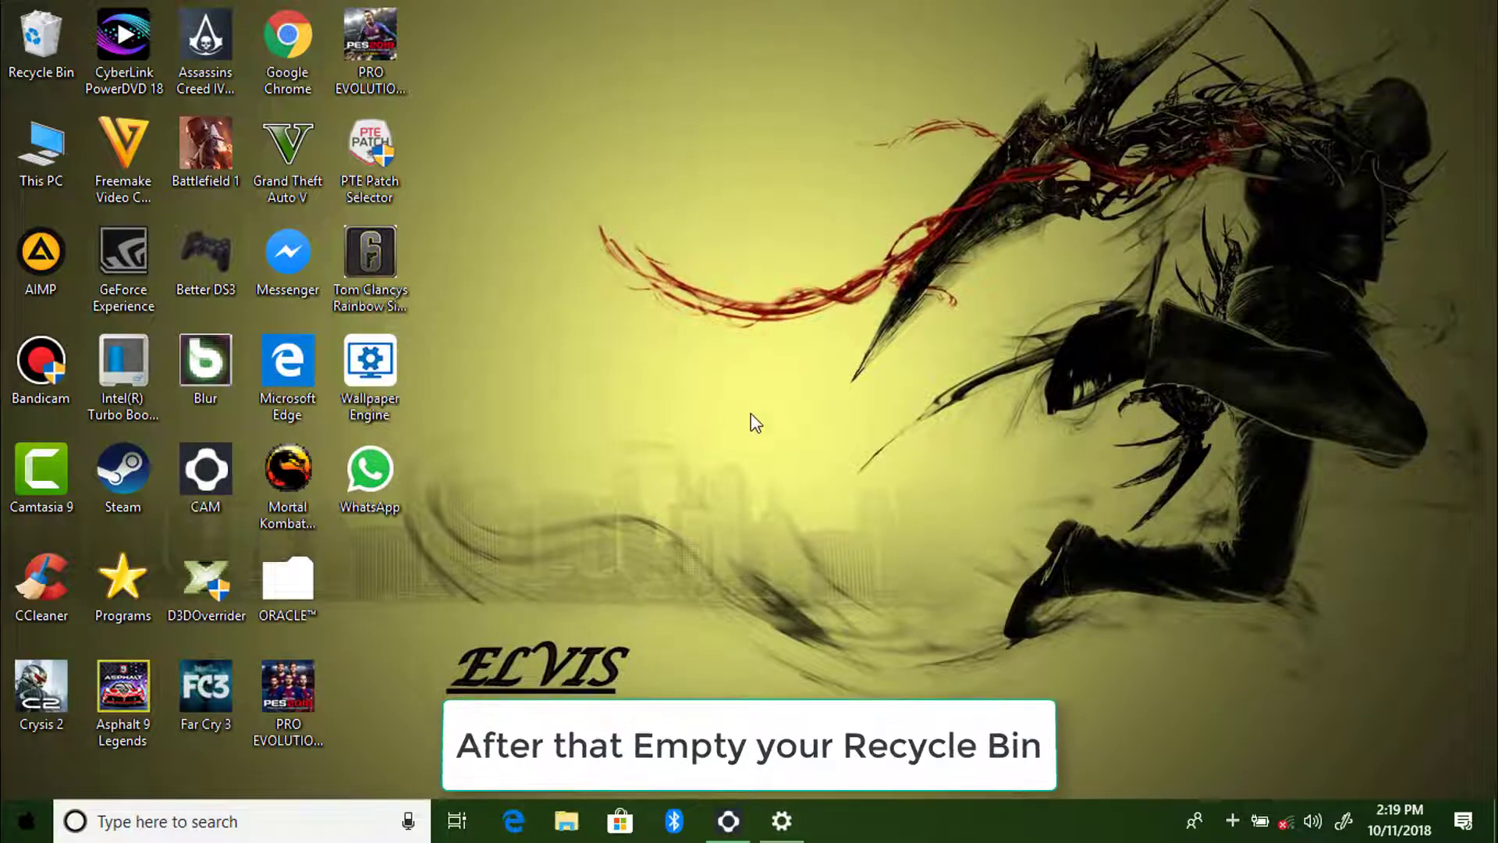
{"action": "double_click", "coordinate": [159, 584]}
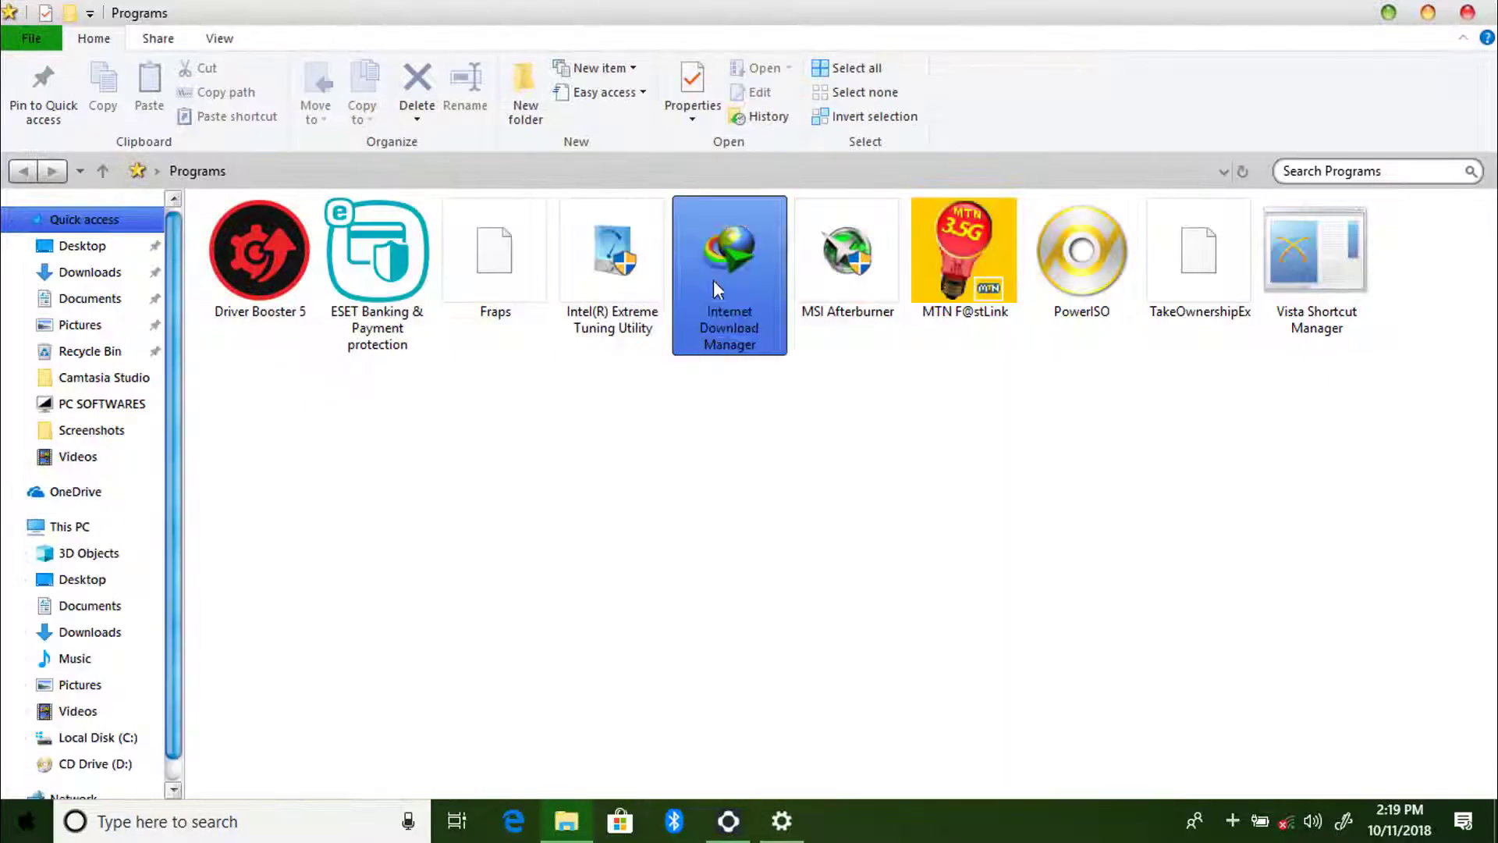
{"action": "double_click", "coordinate": [612, 258]}
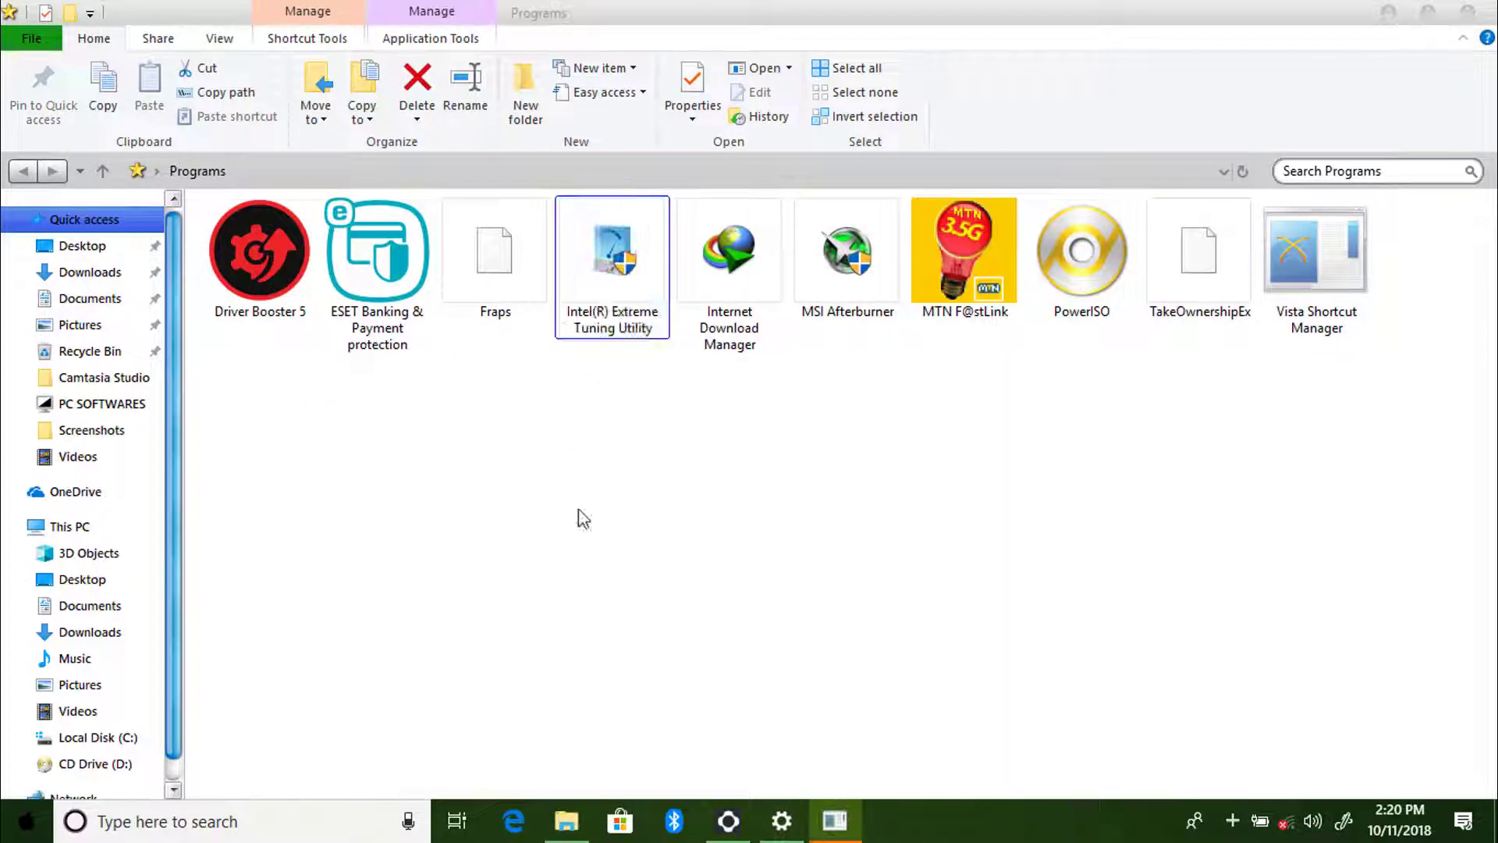
{"action": "left_click", "coordinate": [659, 578]}
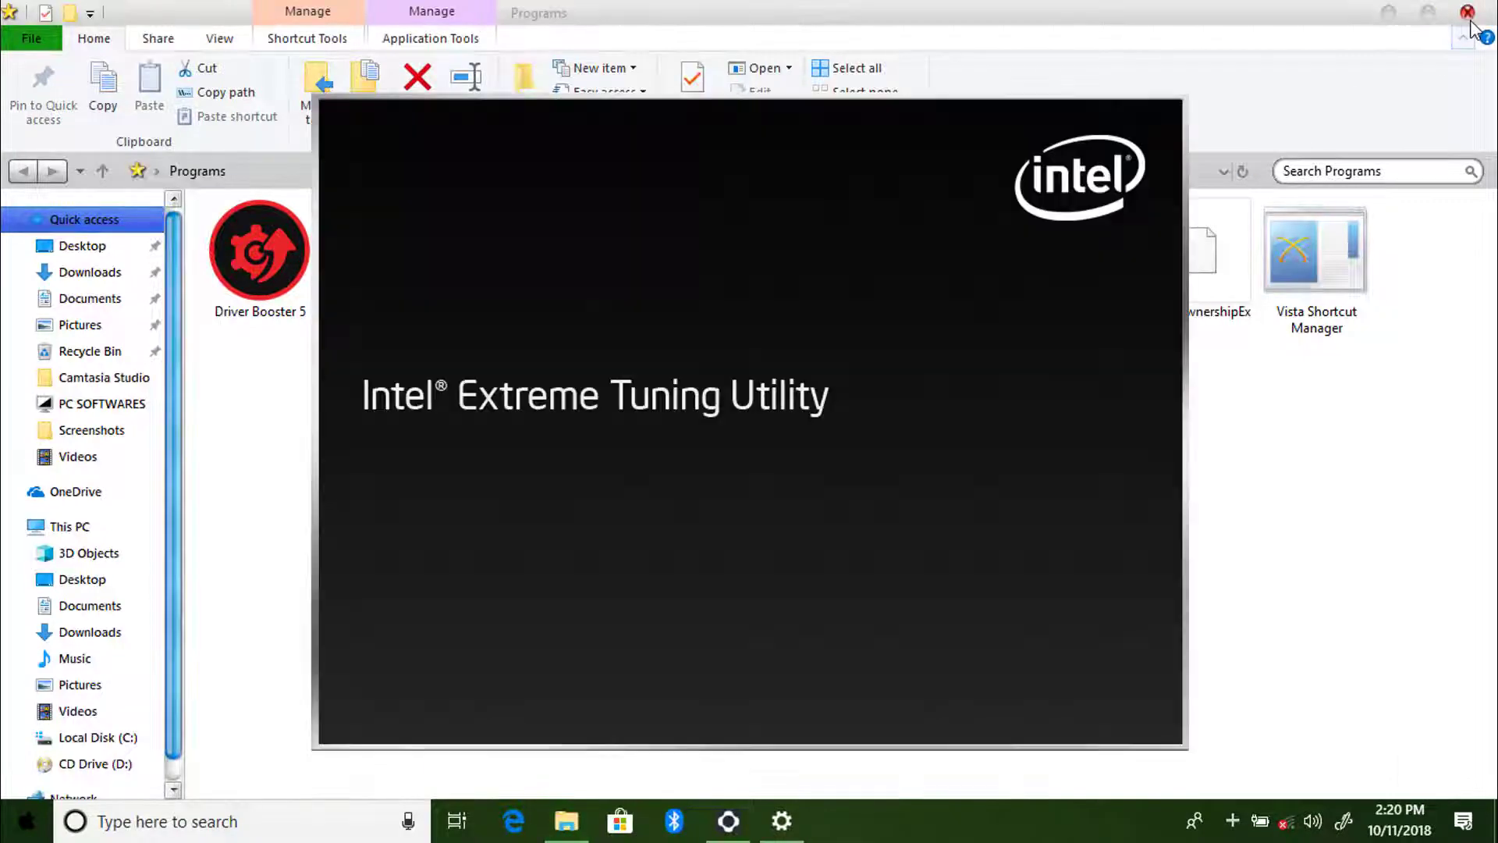
{"action": "left_click", "coordinate": [1467, 12]}
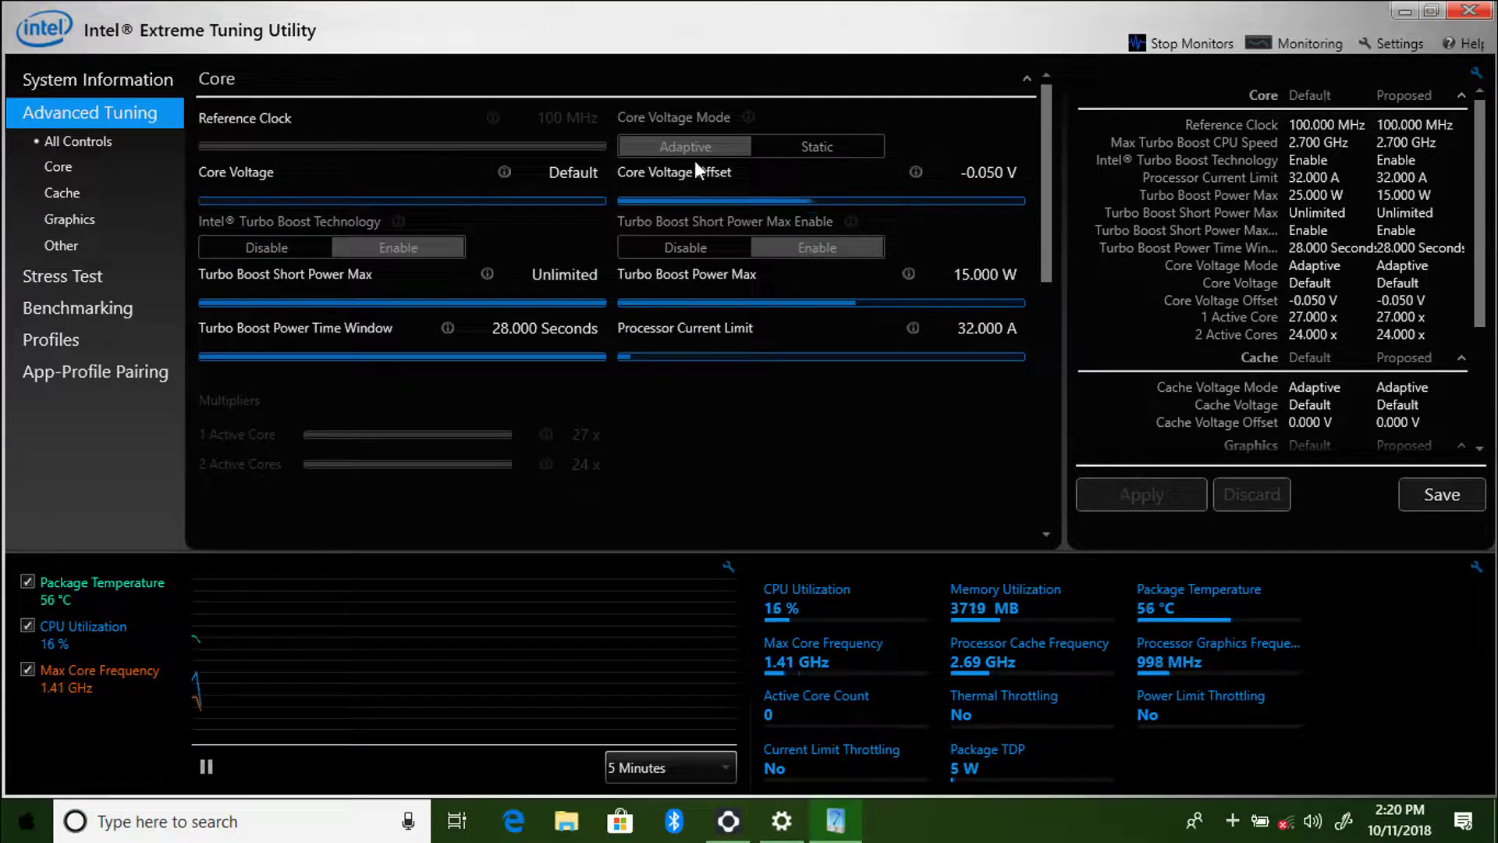
Set the Core Voltage Offset to -0.035 V in the Core tuning settings and apply the change
{"action": "mouse_move", "coordinate": [810, 195]}
{"action": "left_mouse_down"}
{"action": "mouse_move", "coordinate": [822, 195]}
{"action": "mouse_move", "coordinate": [810, 194]}
{"action": "left_mouse_up"}
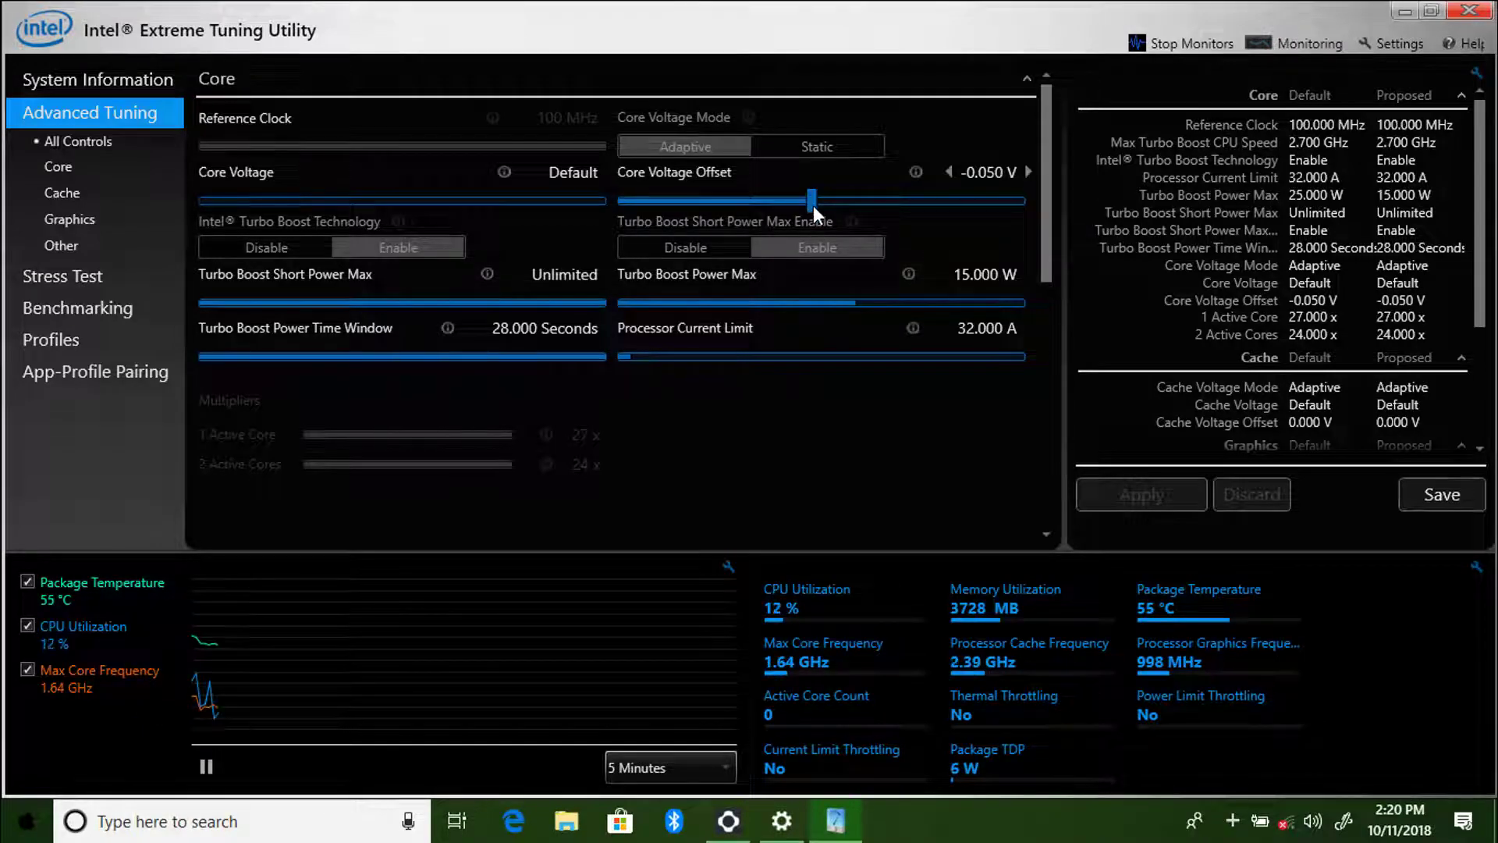
{"action": "left_click", "coordinate": [812, 191]}
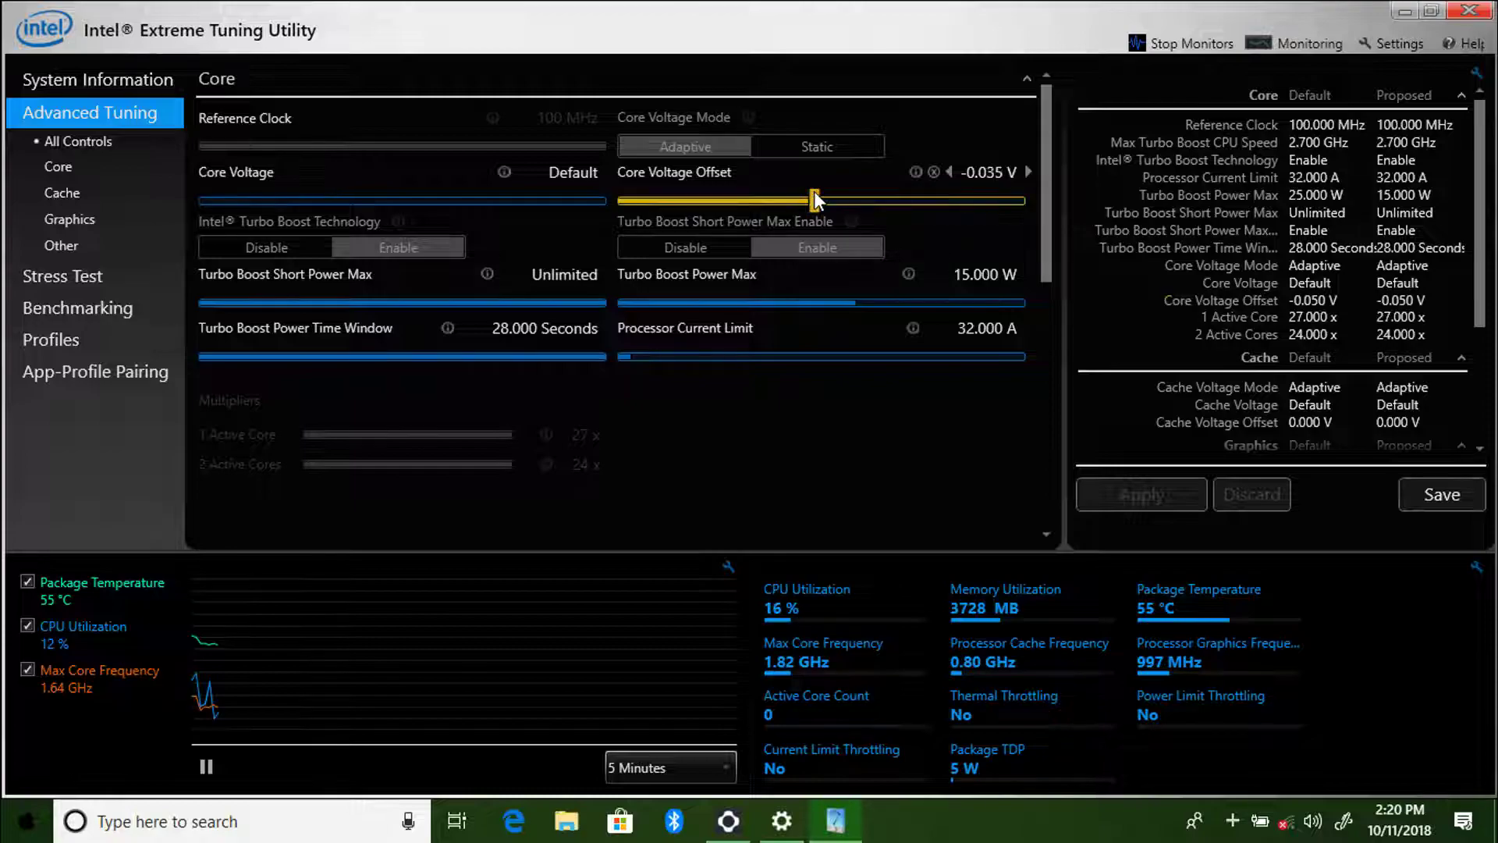
{"action": "left_click", "coordinate": [1152, 484]}
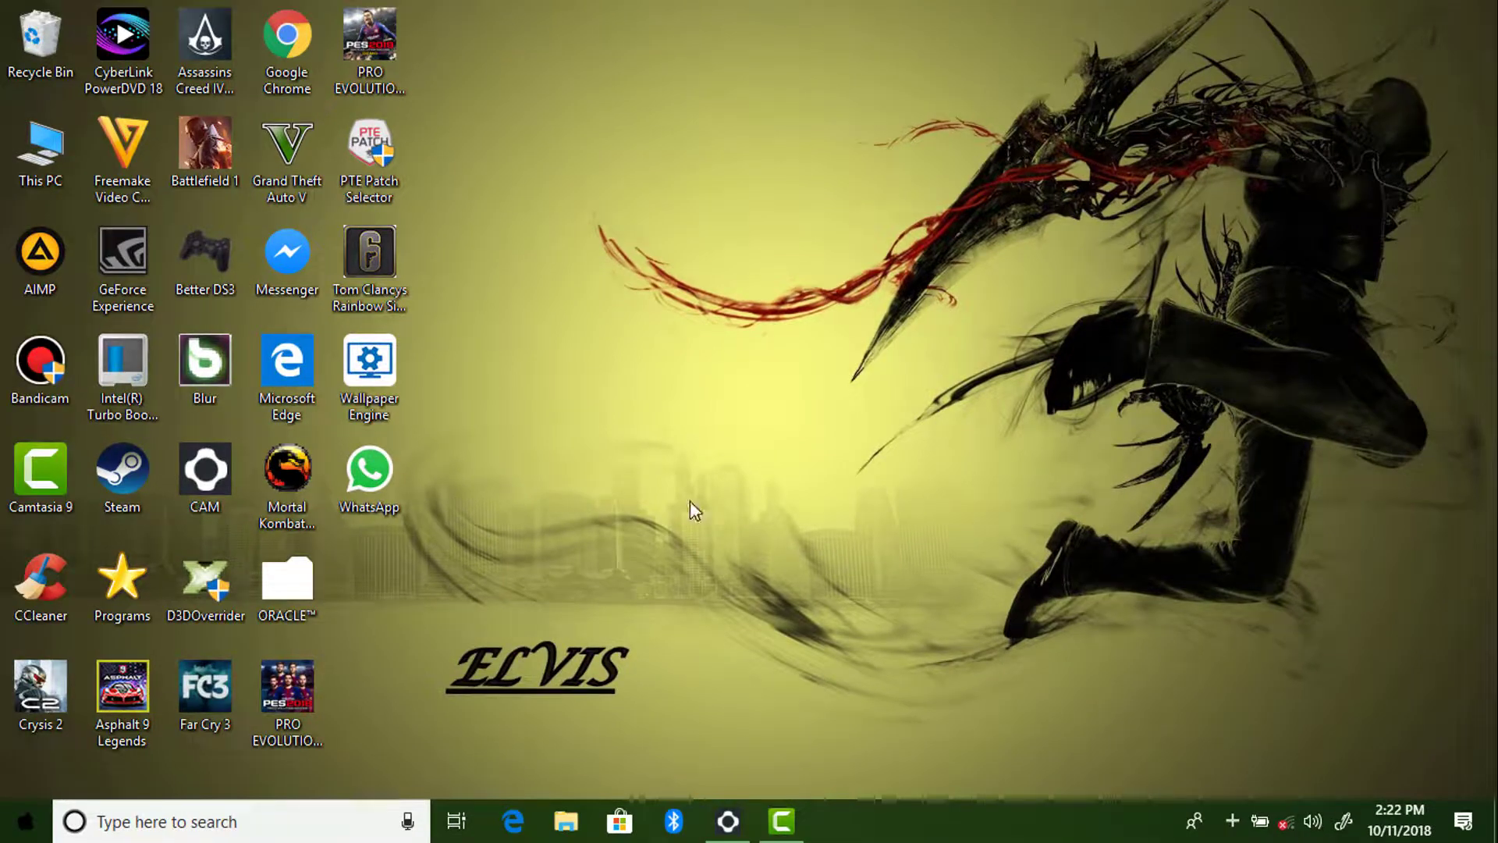
Review the Recycle Bin's contents, close its window, and empty the bin permanently
{"action": "double_click", "coordinate": [18, 49]}
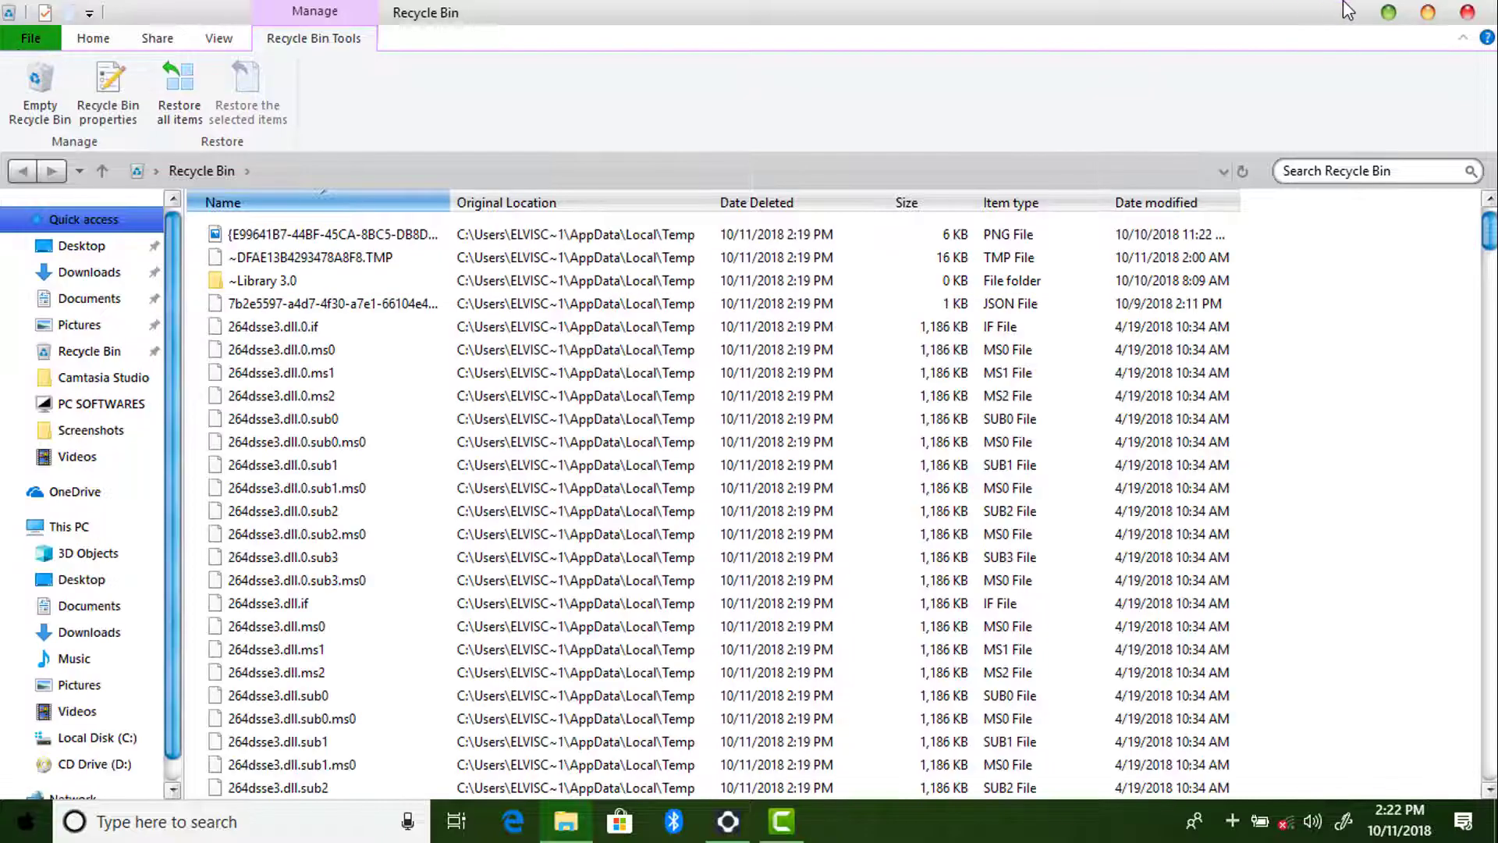
{"action": "left_click", "coordinate": [1468, 12]}
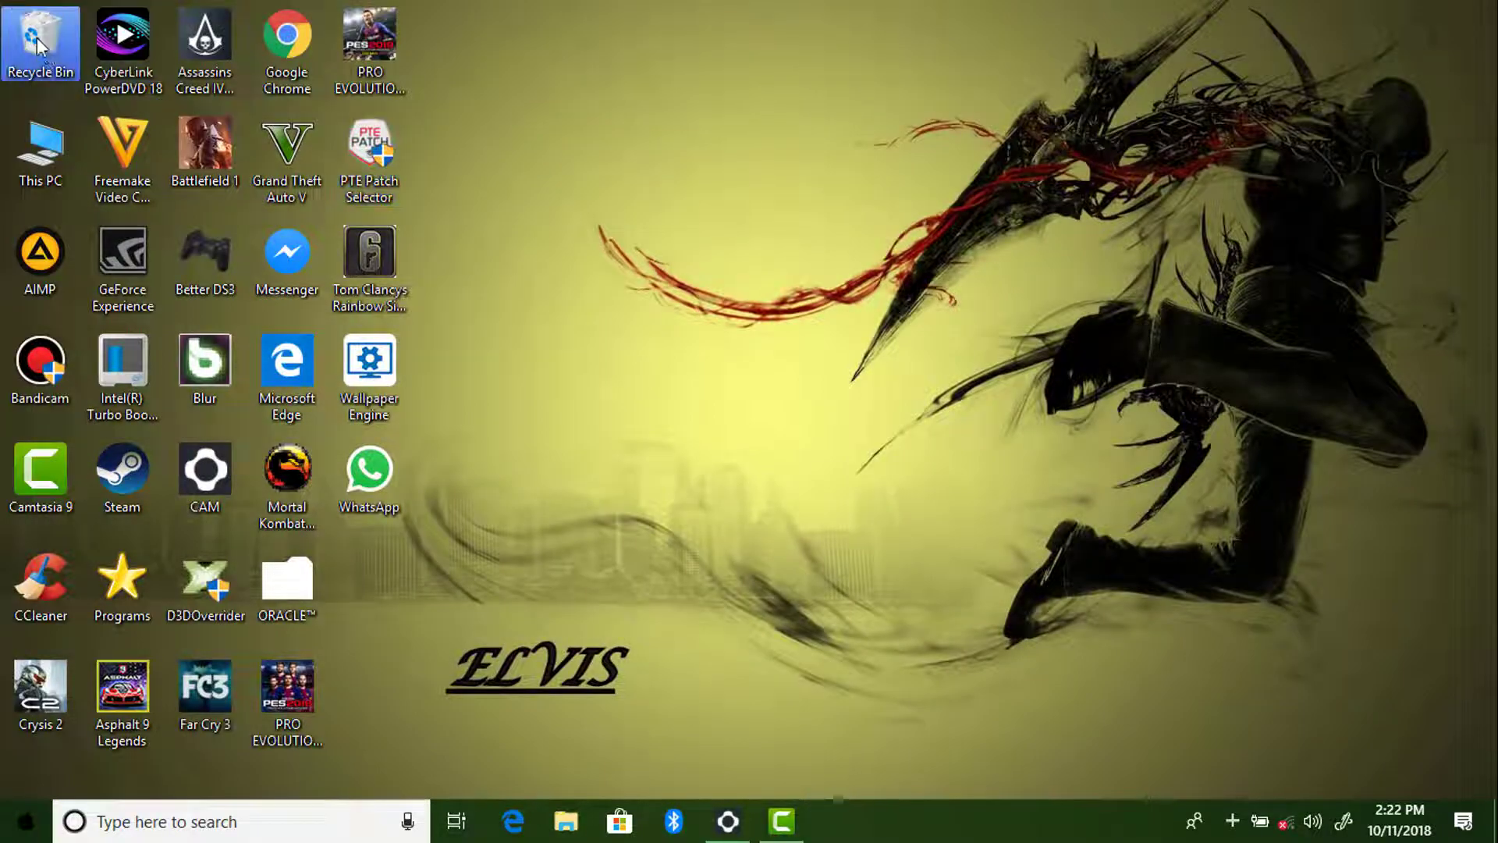
{"action": "right_click", "coordinate": [36, 37]}
{"action": "left_click", "coordinate": [181, 103]}
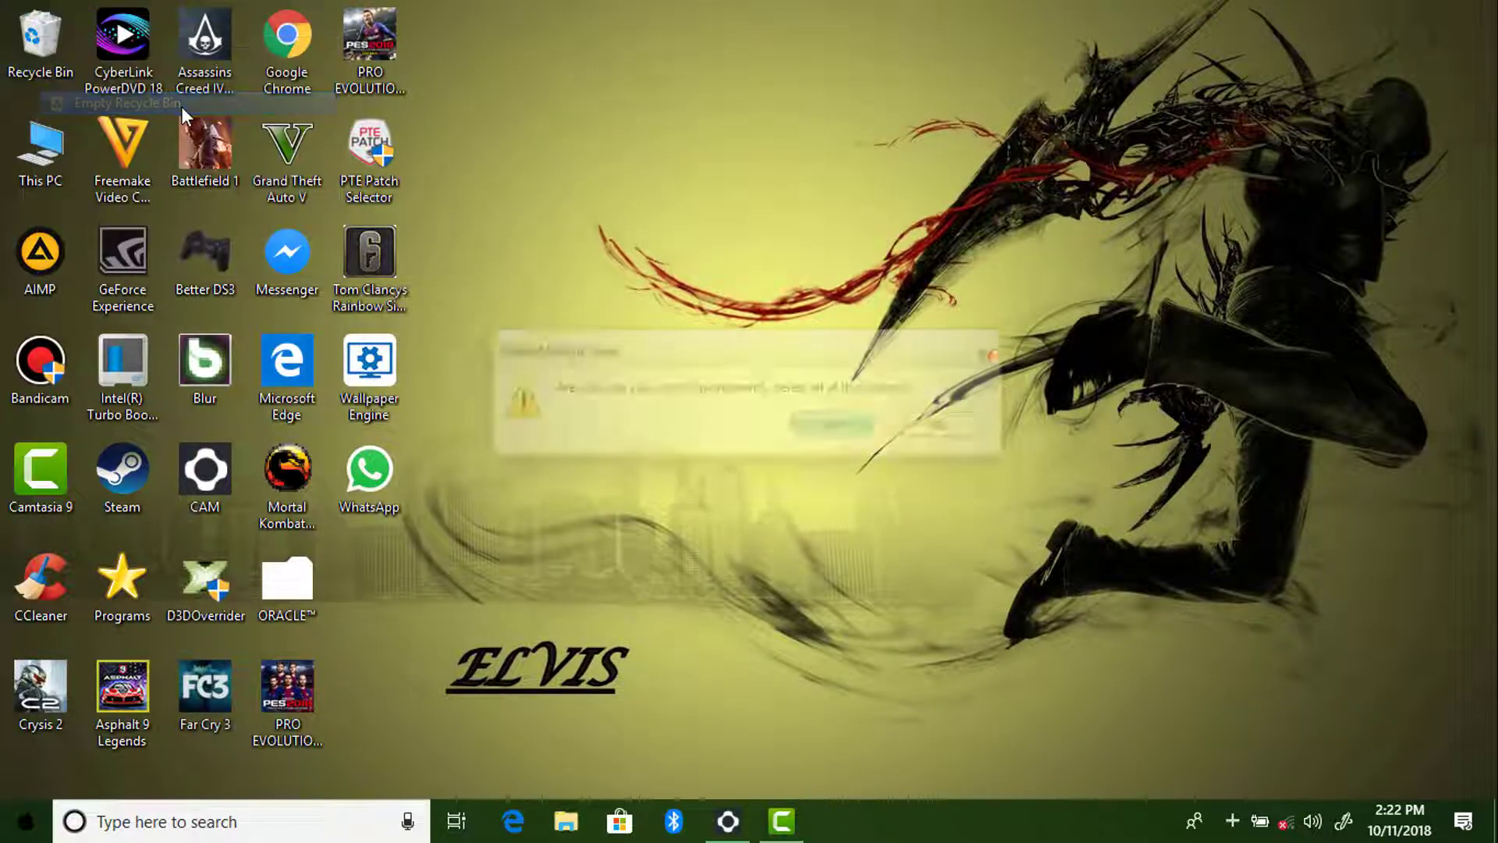
{"action": "left_click", "coordinate": [819, 428]}
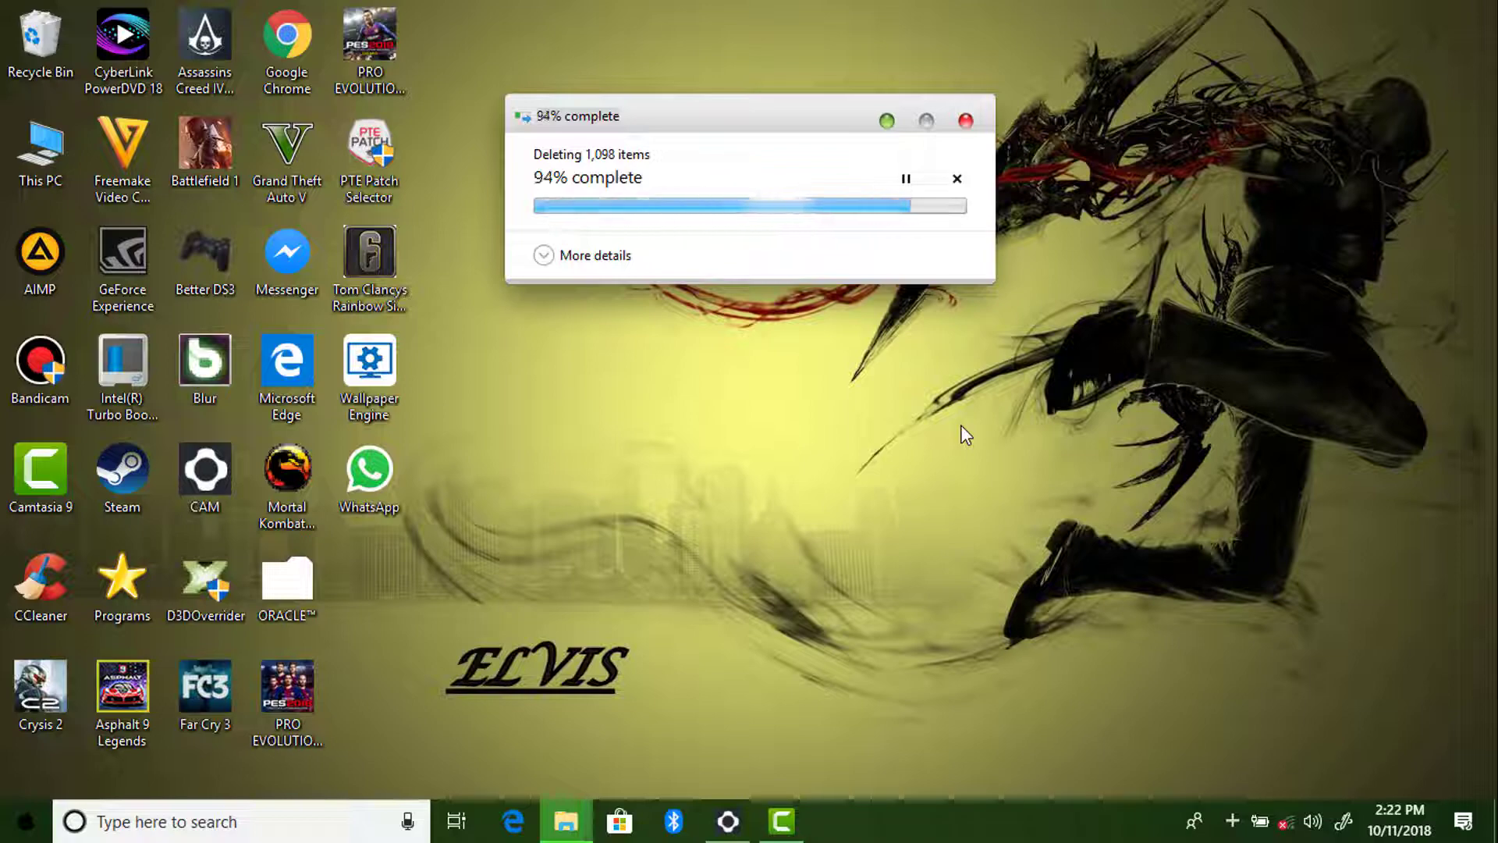
Open CCleaner and analyze the system for junk files, allowing it to force Microsoft Edge to close
{"action": "double_click", "coordinate": [40, 561]}
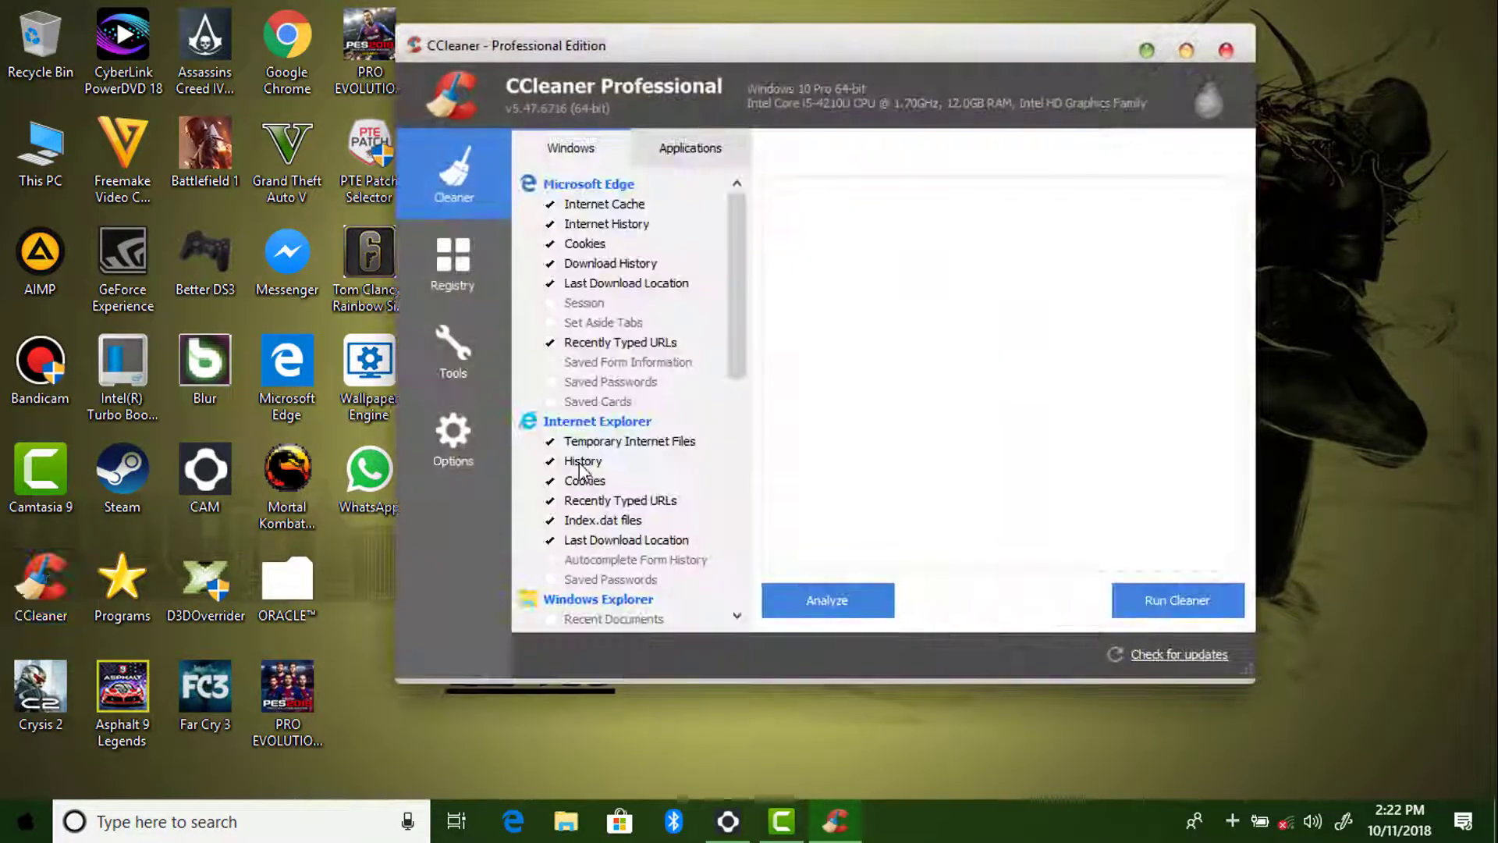
{"action": "left_click", "coordinate": [841, 601]}
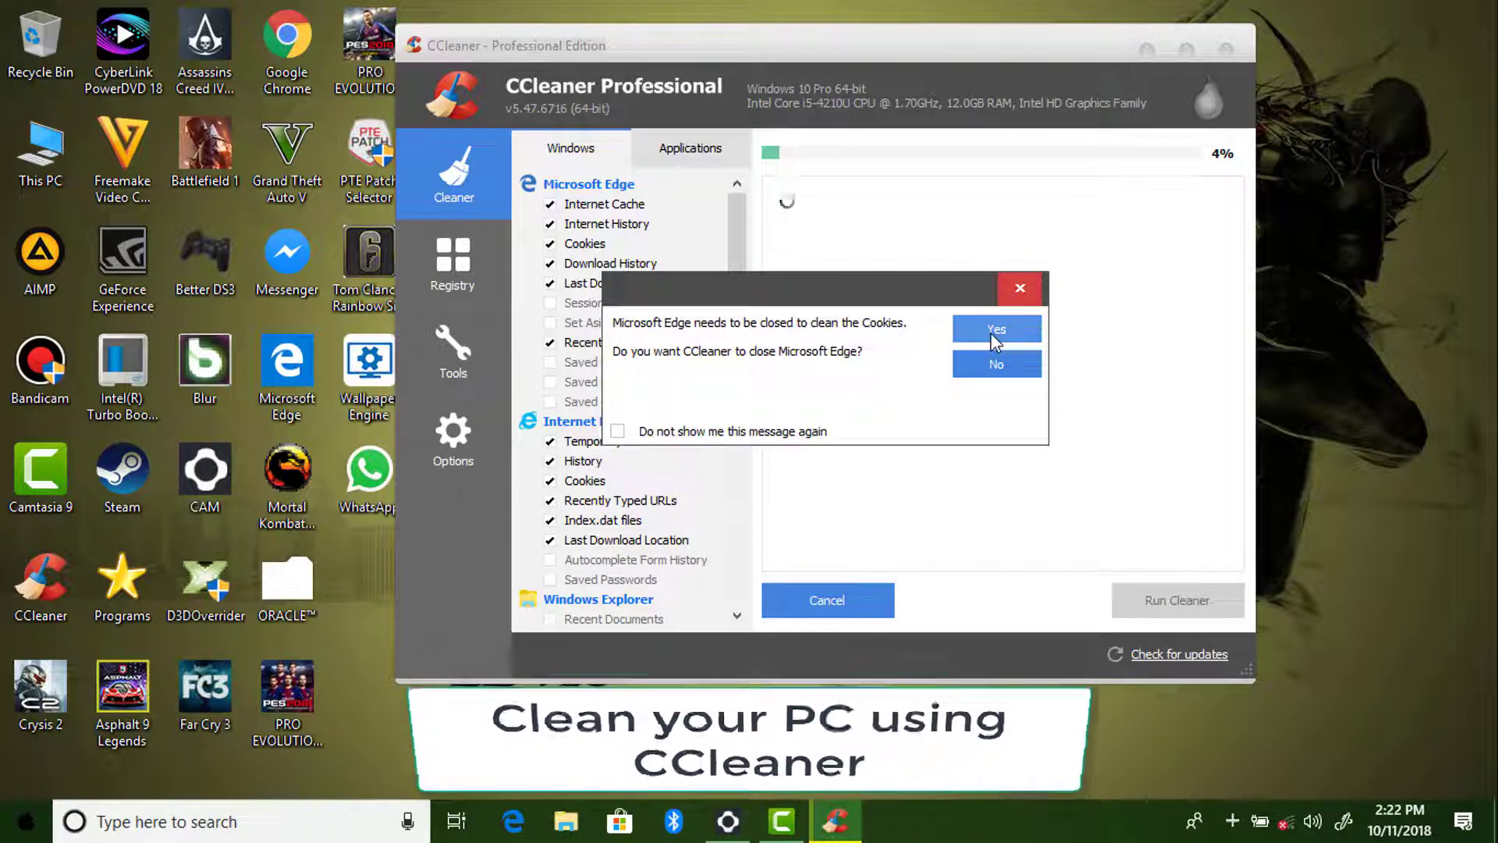
{"action": "left_click", "coordinate": [1004, 329]}
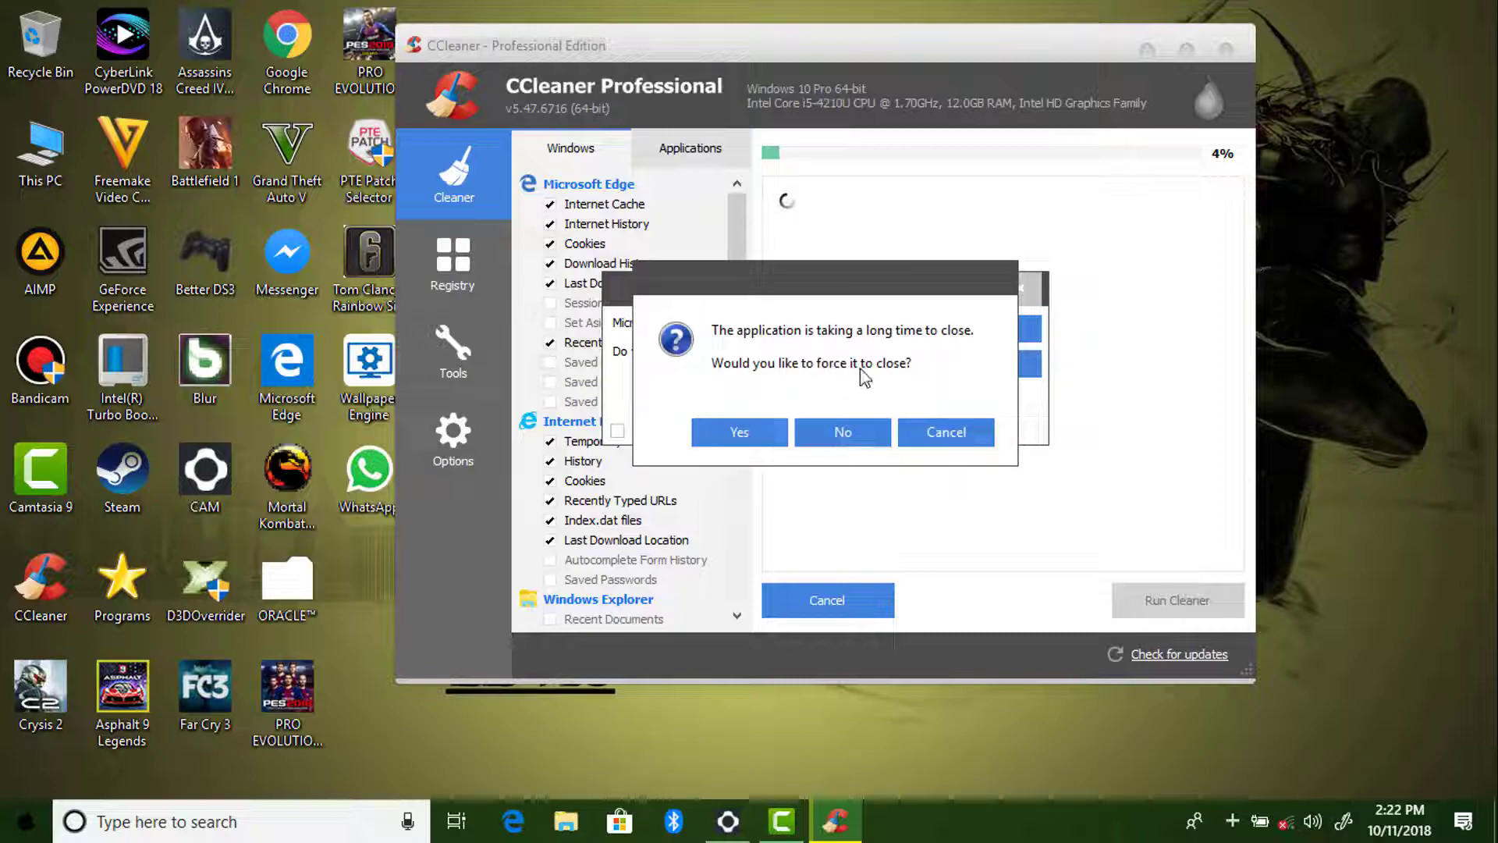
{"action": "left_click", "coordinate": [766, 436]}
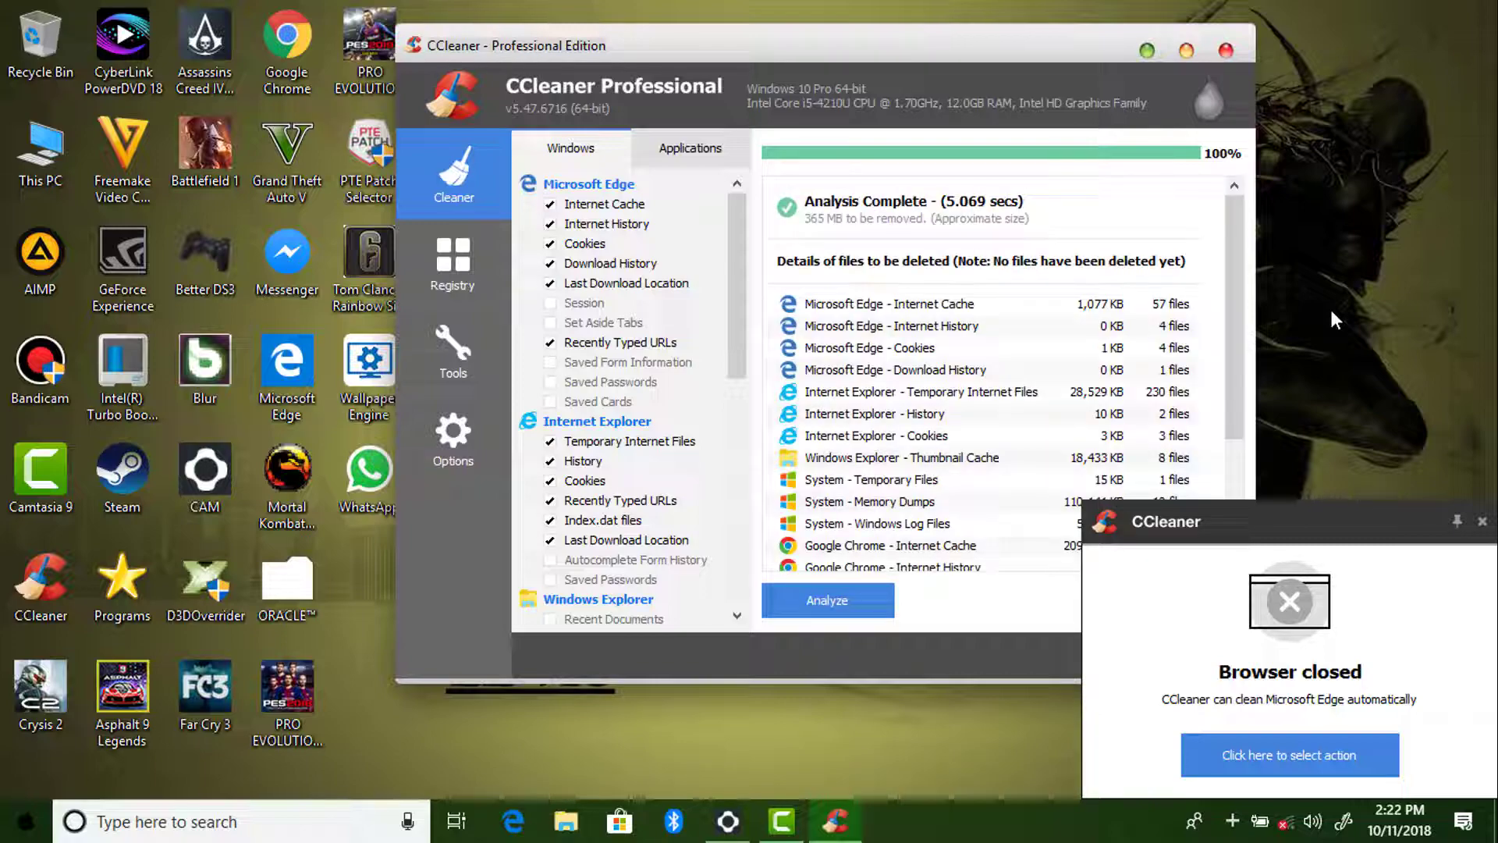
Dismiss the browser-closed notification and run the cleaner to delete the analyzed files
{"action": "left_click", "coordinate": [1481, 520]}
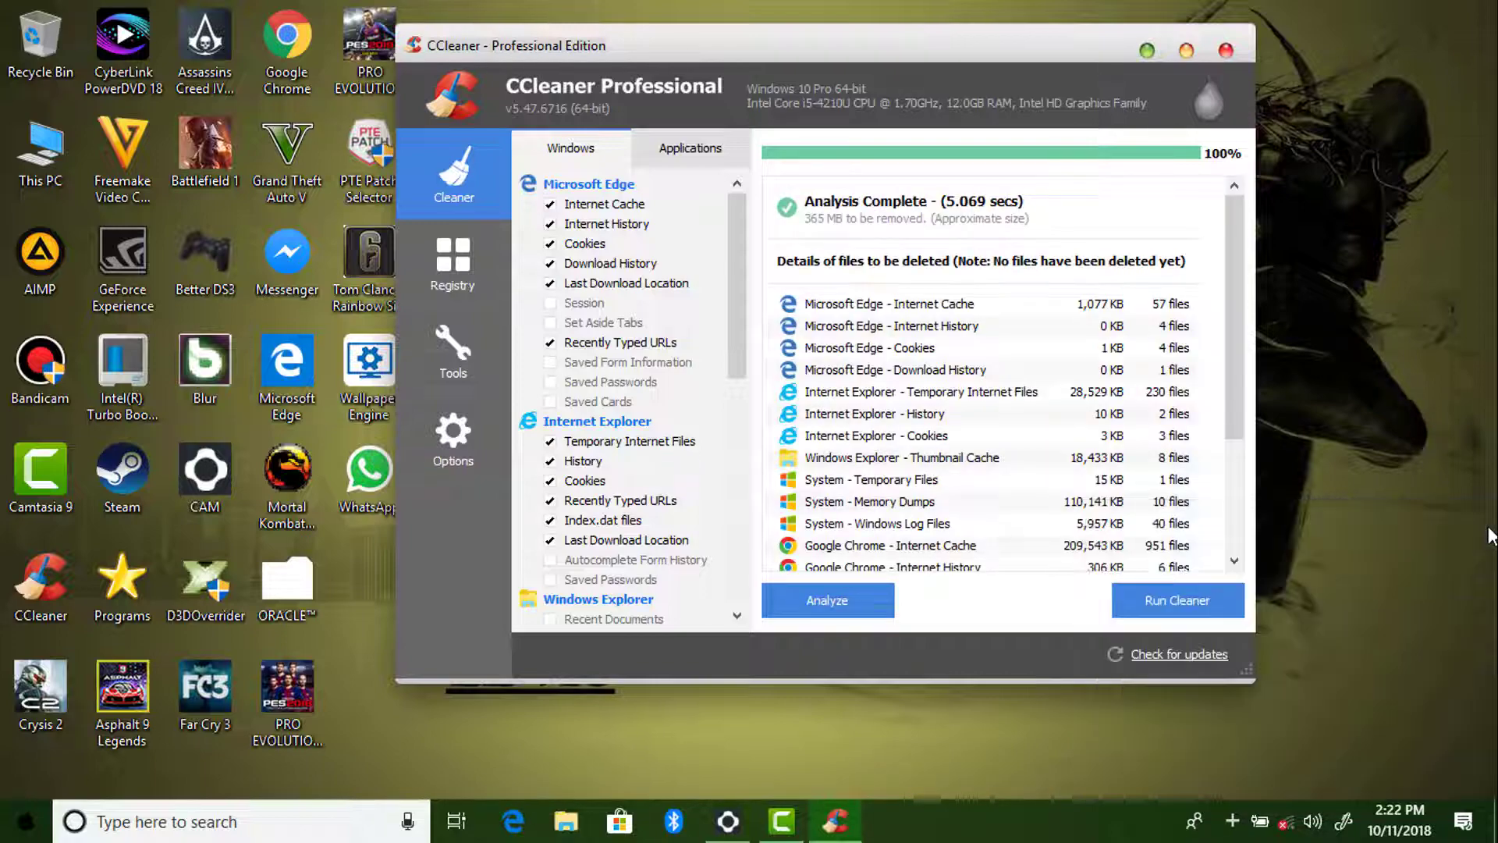
{"action": "left_click", "coordinate": [1171, 612]}
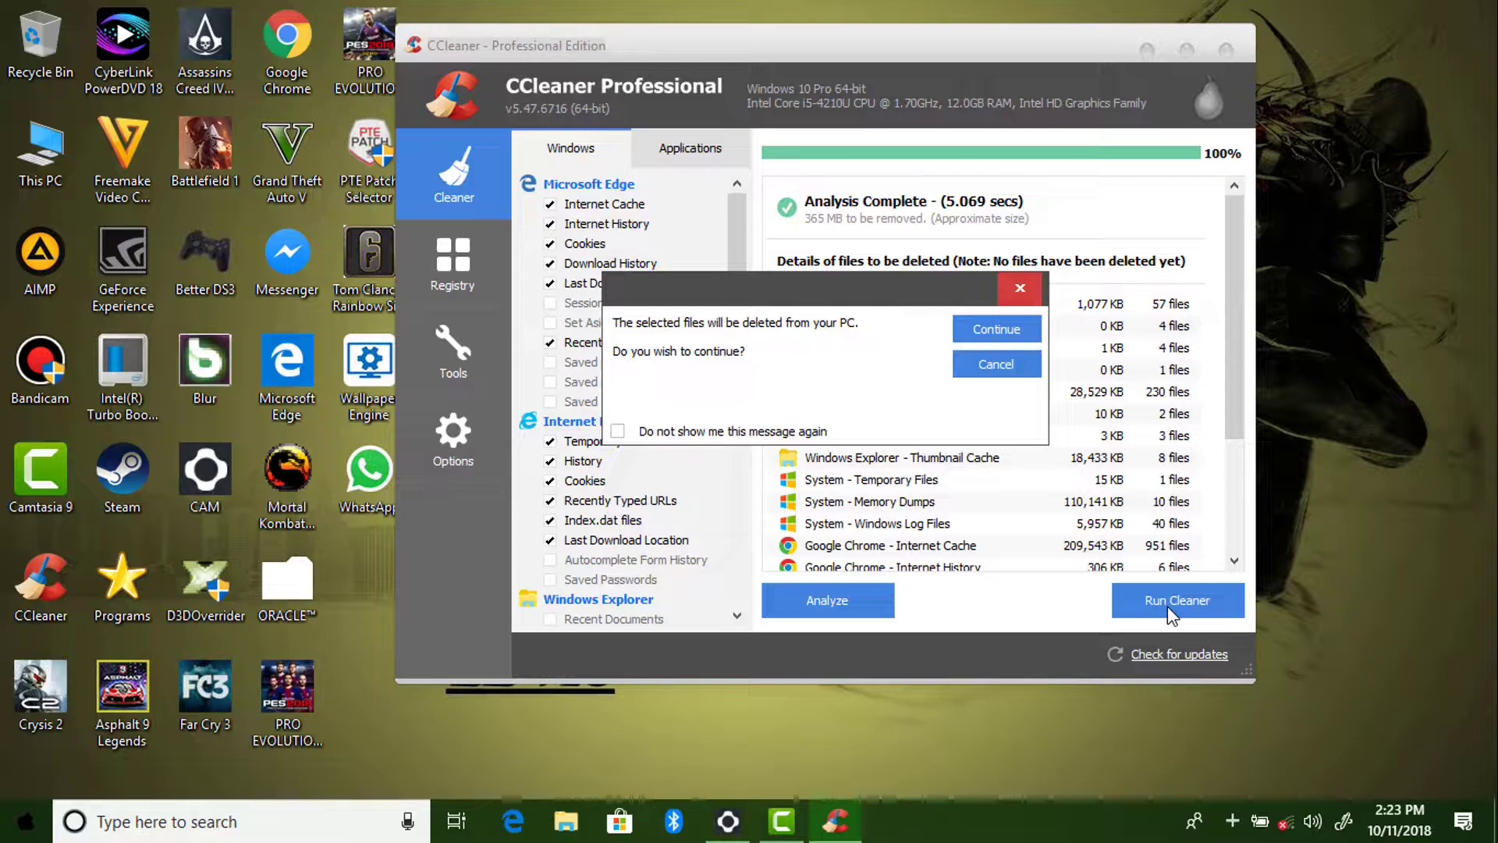
{"action": "left_click", "coordinate": [990, 336]}
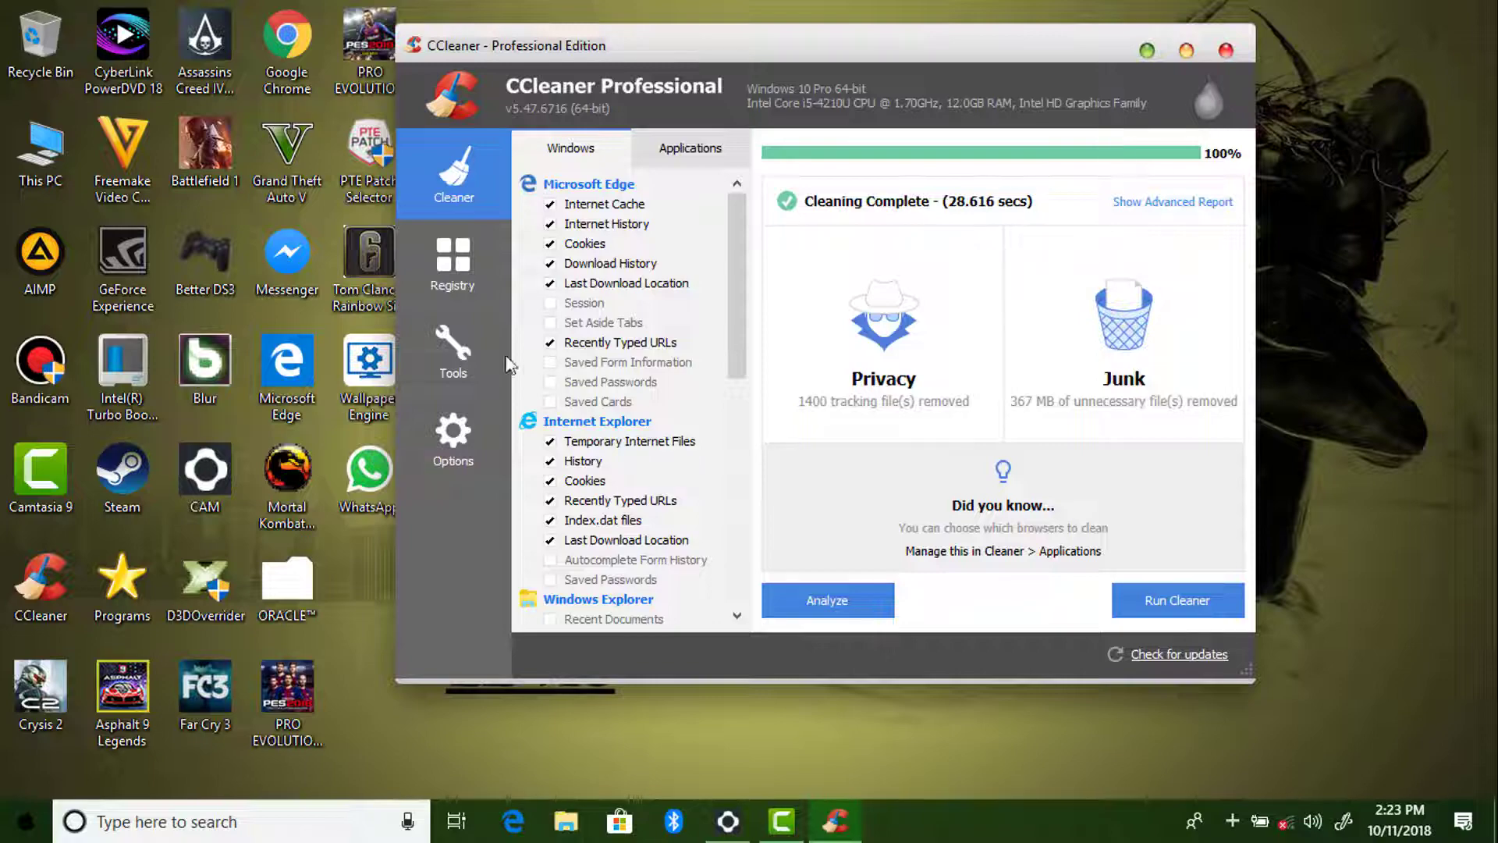
Scan the registry for issues, start fixing the selected ones, and save a registry backup as cc_20181011_142357 in Documents
{"action": "left_click", "coordinate": [460, 261]}
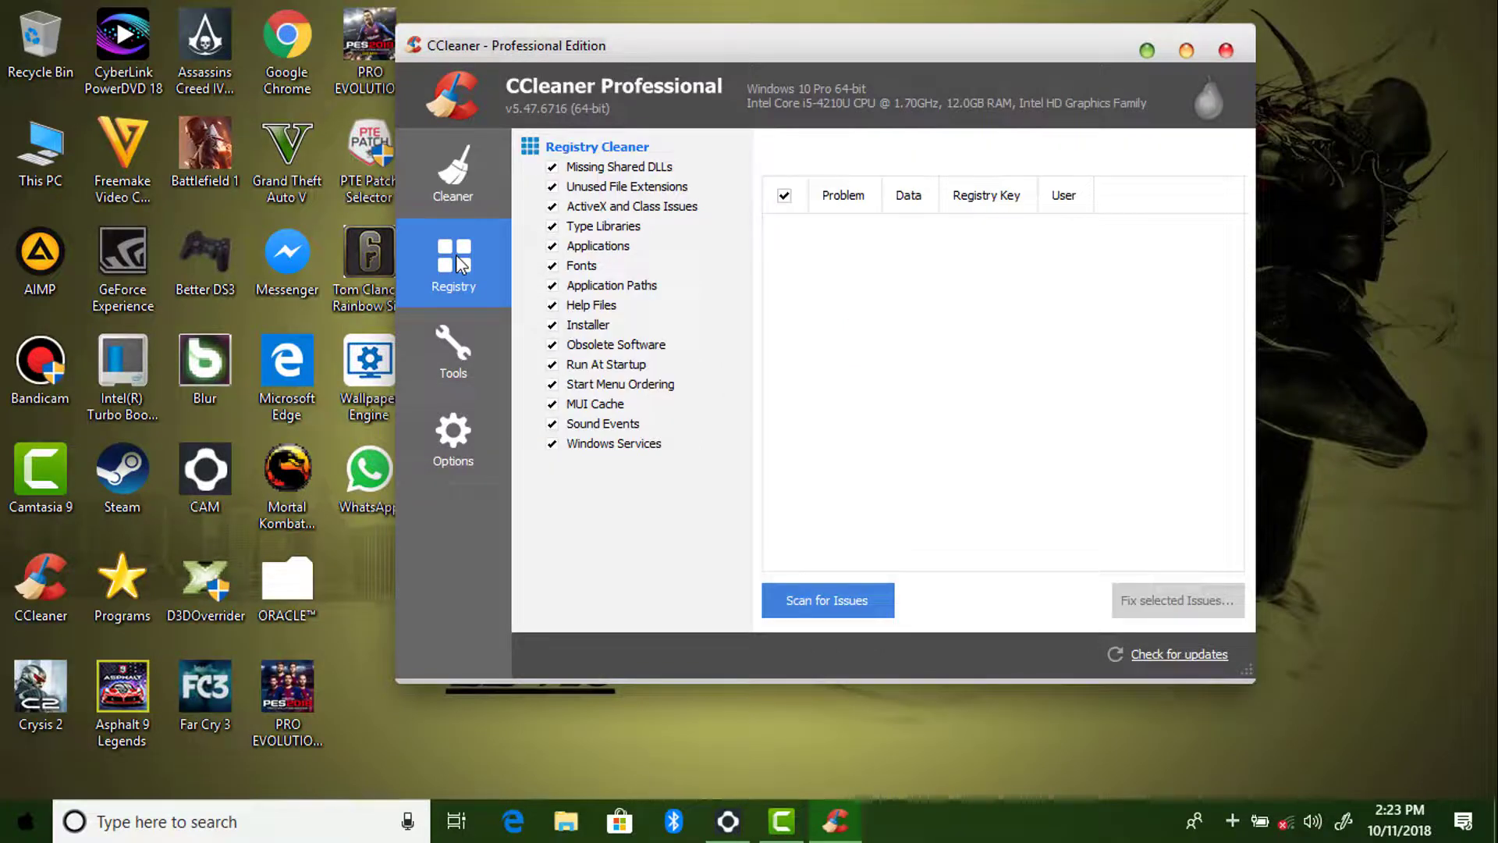
{"action": "left_click", "coordinate": [830, 592]}
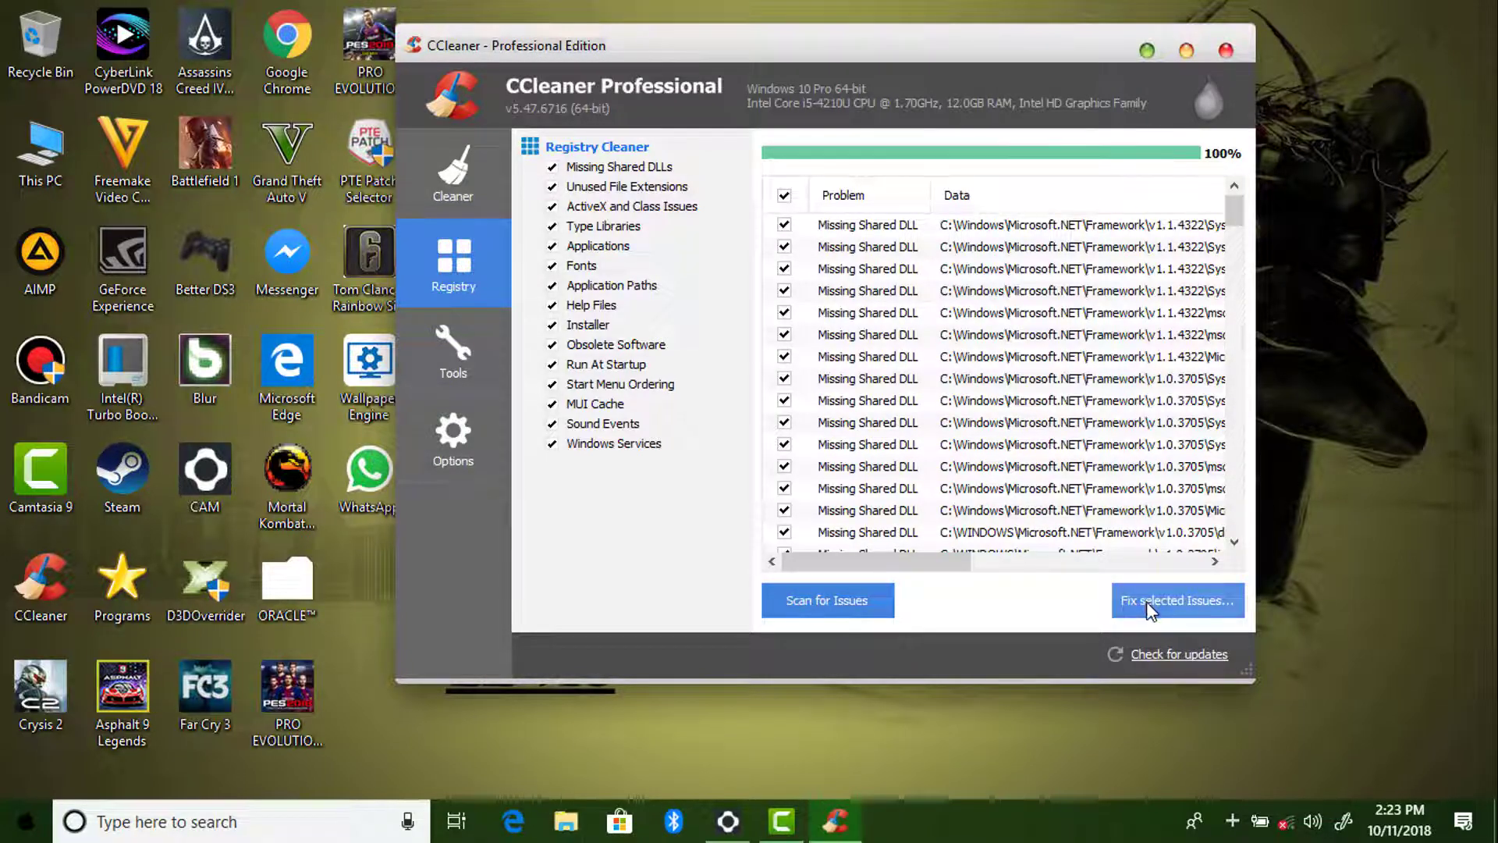
{"action": "left_click", "coordinate": [1149, 607]}
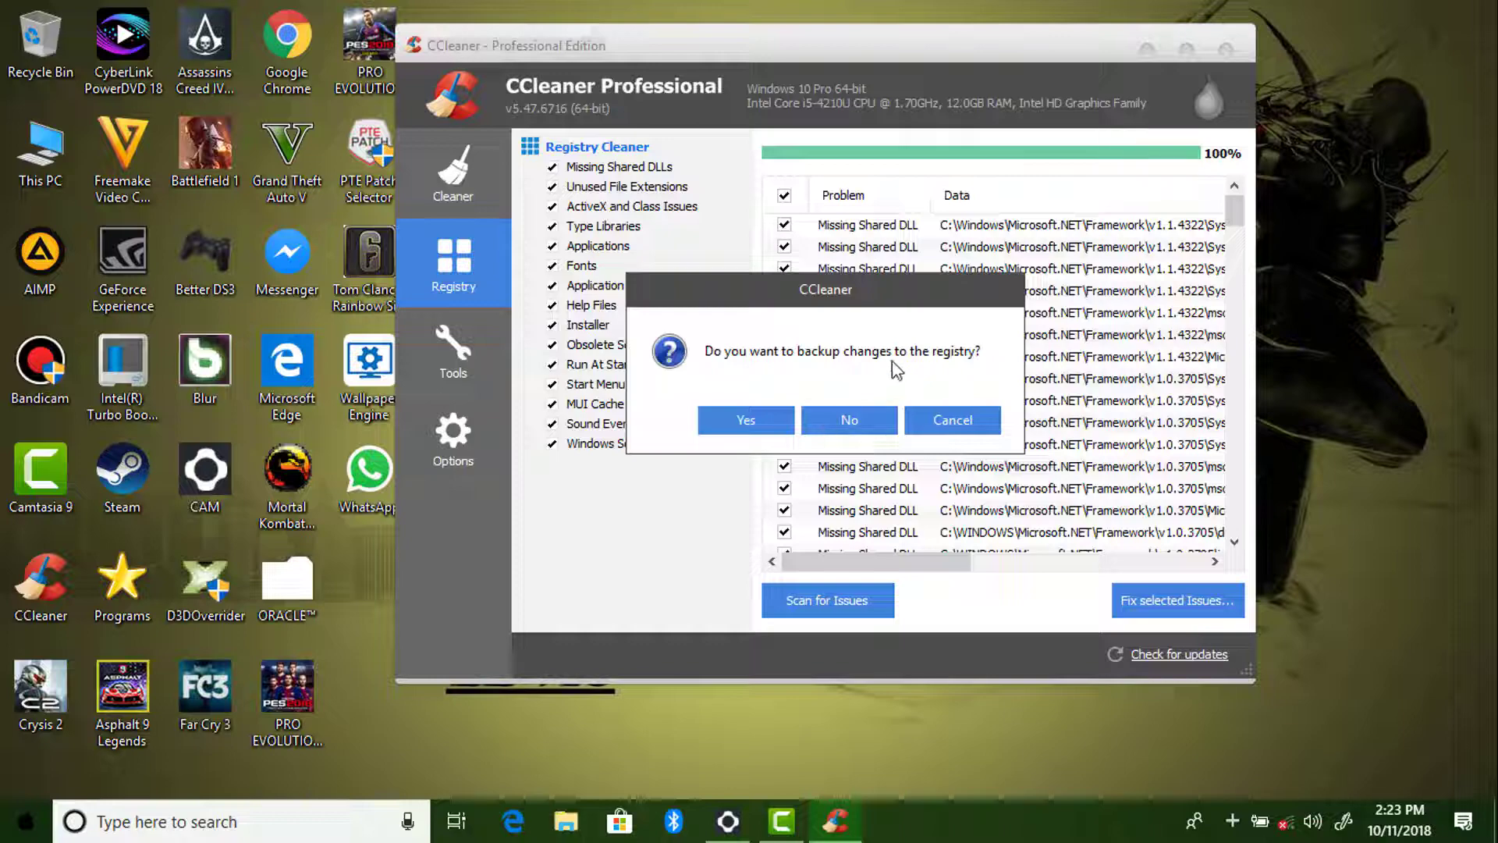
{"action": "left_click", "coordinate": [746, 420]}
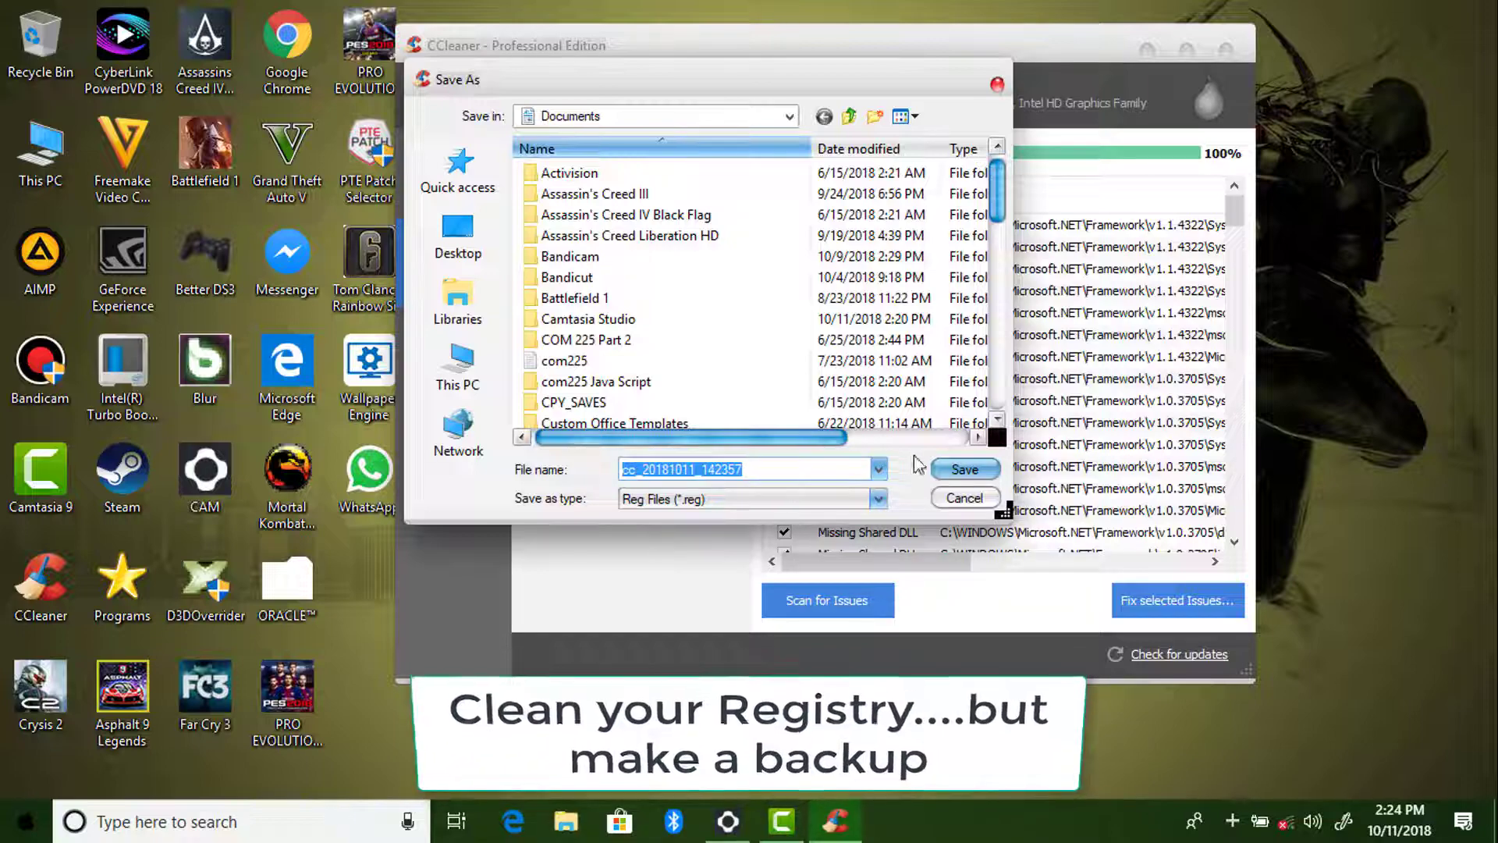
{"action": "left_click", "coordinate": [953, 470]}
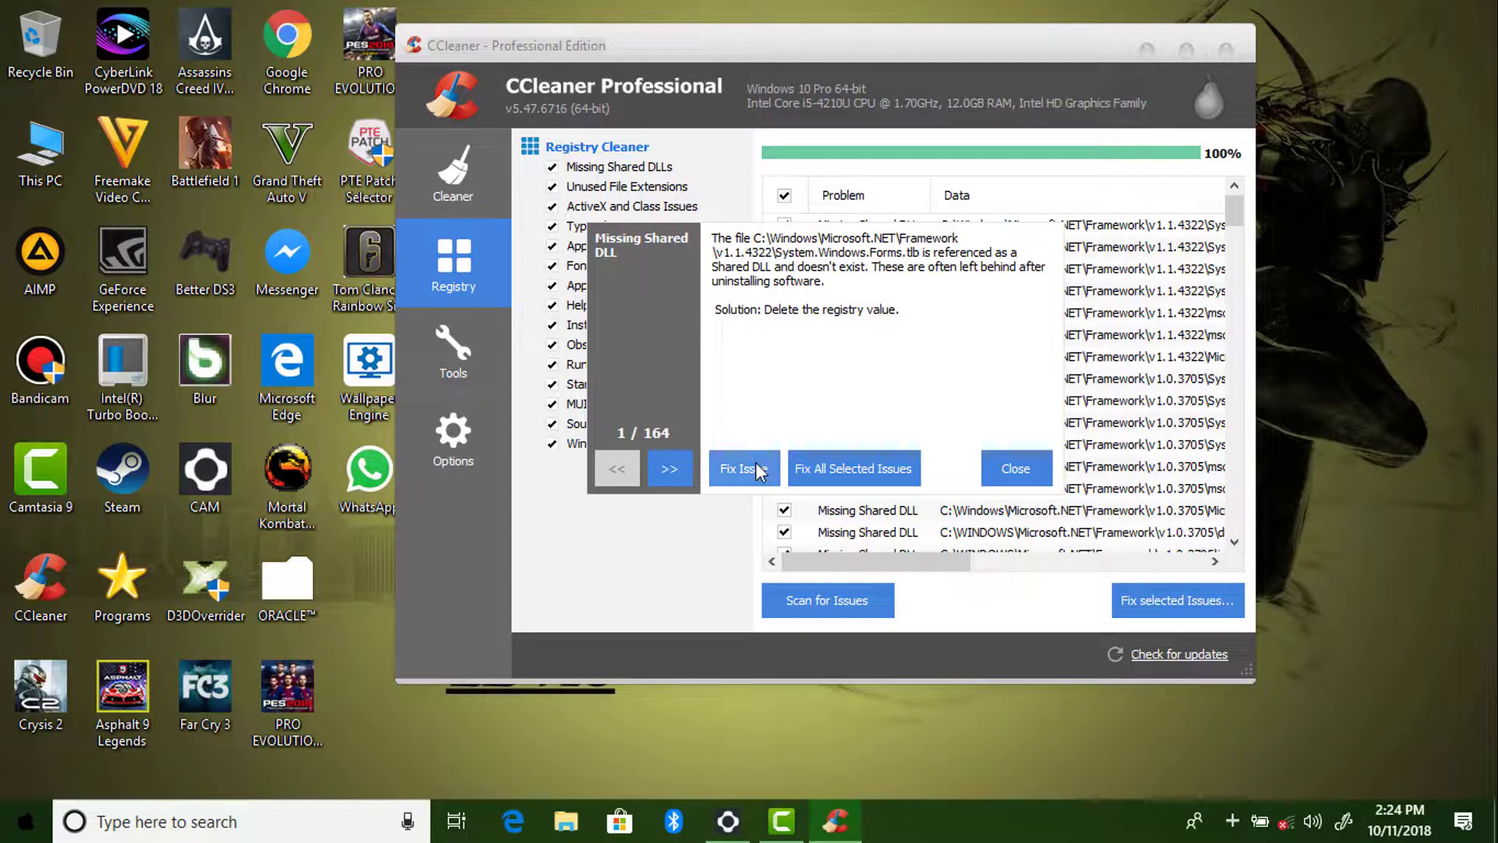
Fix all selected registry issues, return to the Cleaner section, and close CCleaner
{"action": "left_click", "coordinate": [813, 466]}
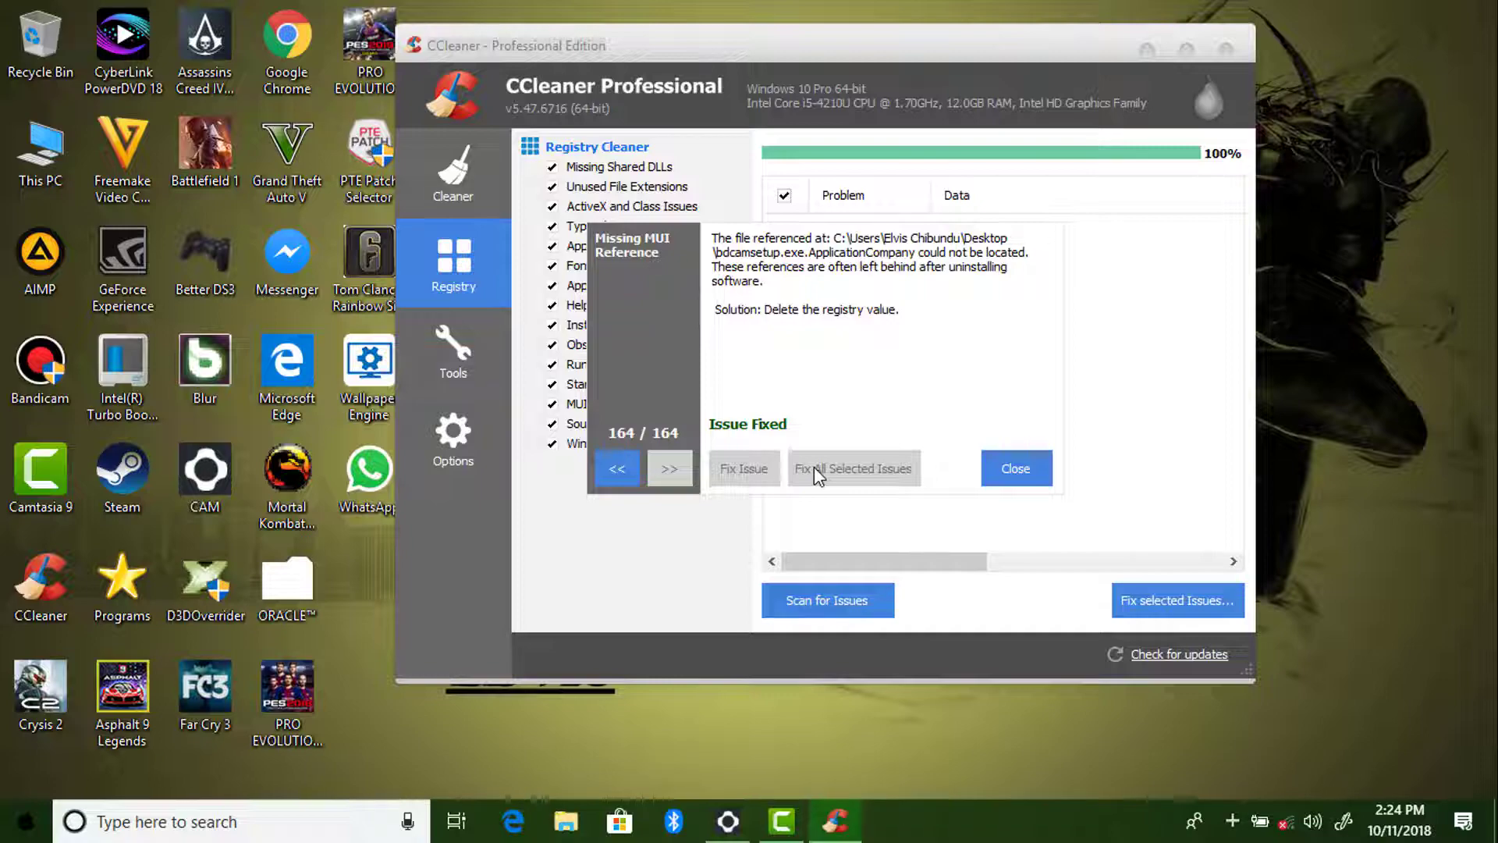
{"action": "left_click", "coordinate": [1014, 468]}
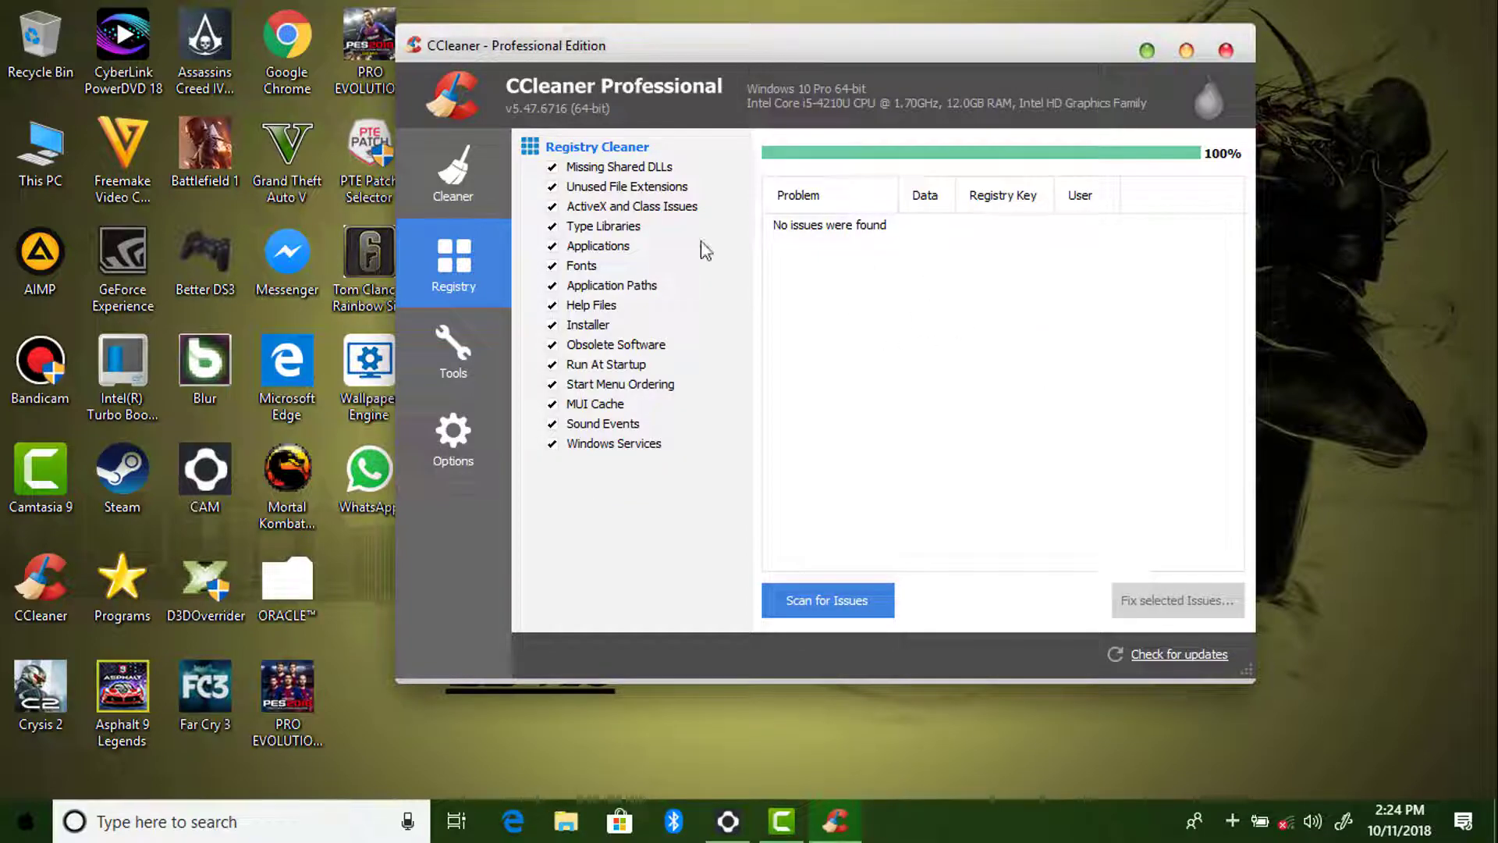
{"action": "left_click", "coordinate": [472, 181]}
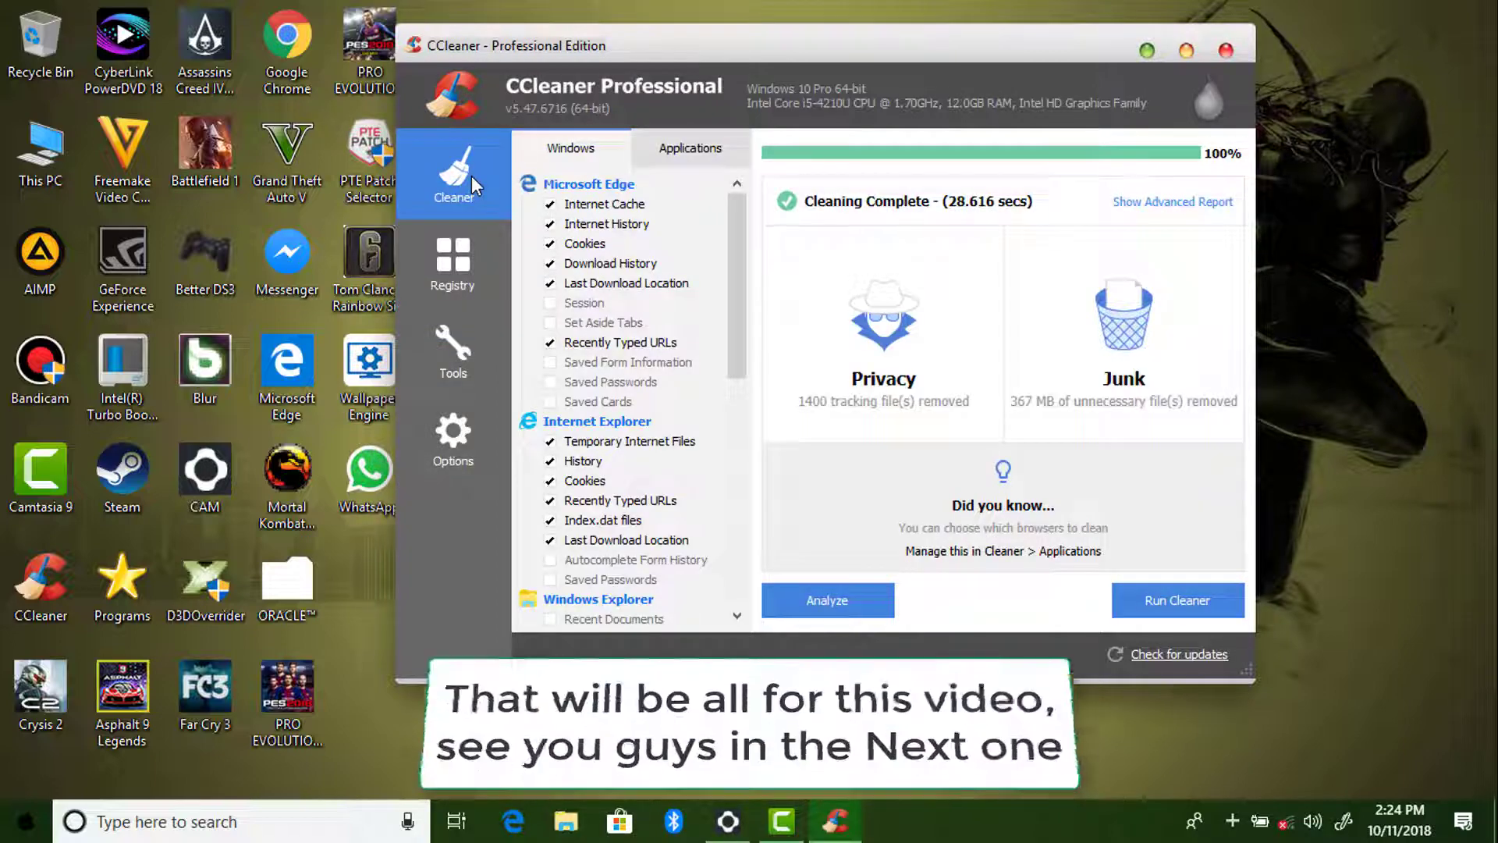
{"action": "left_click", "coordinate": [1226, 52]}
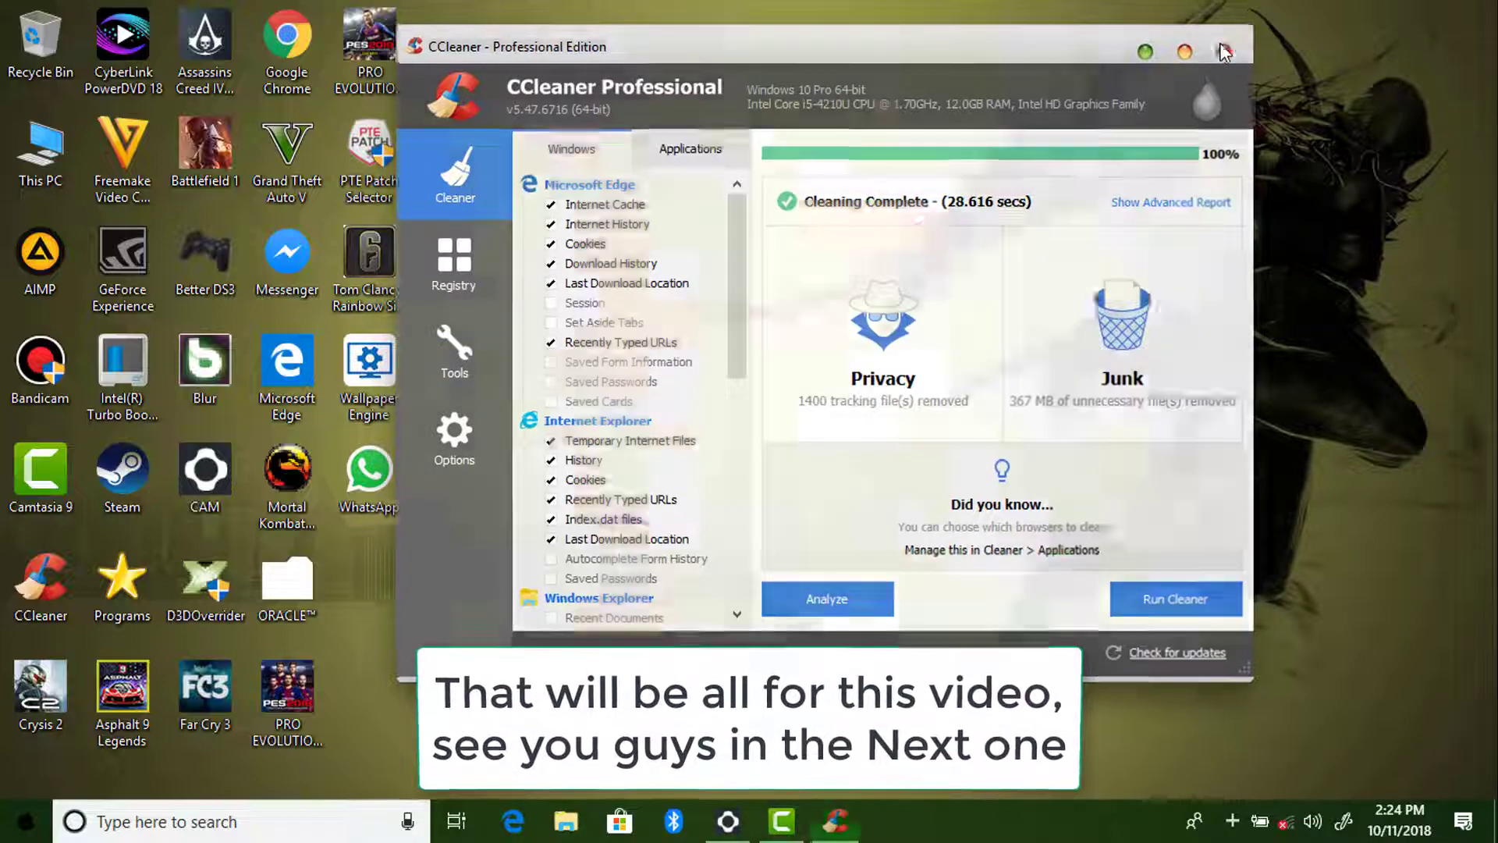